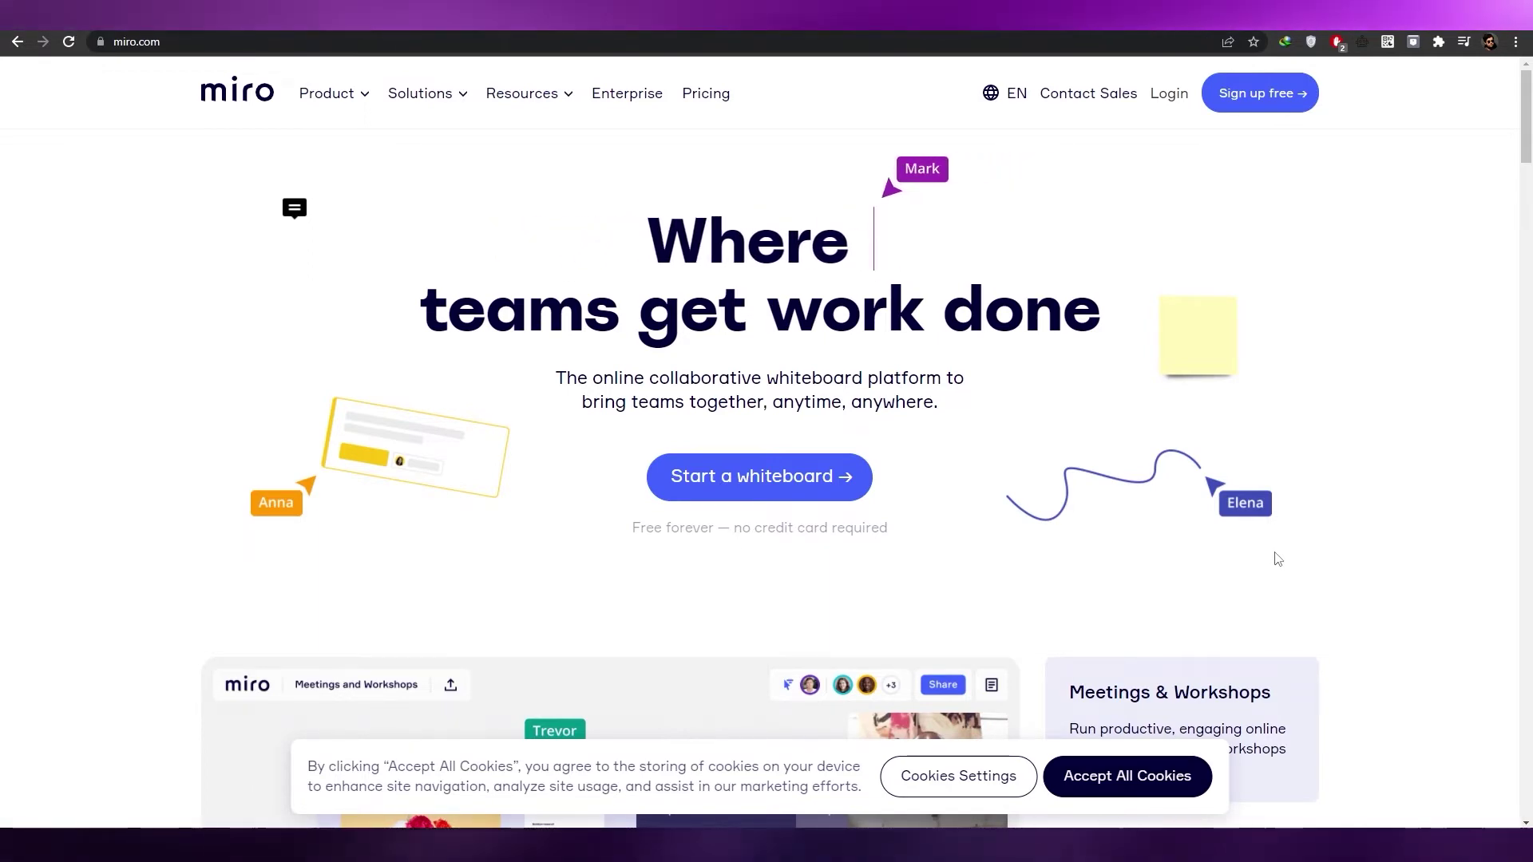
Browse the Miro landing page, then go to the 'Sign up free' form.
{"action": "scroll", "coordinate": [941, 394], "scroll_direction": "down", "scroll_amount": 6}
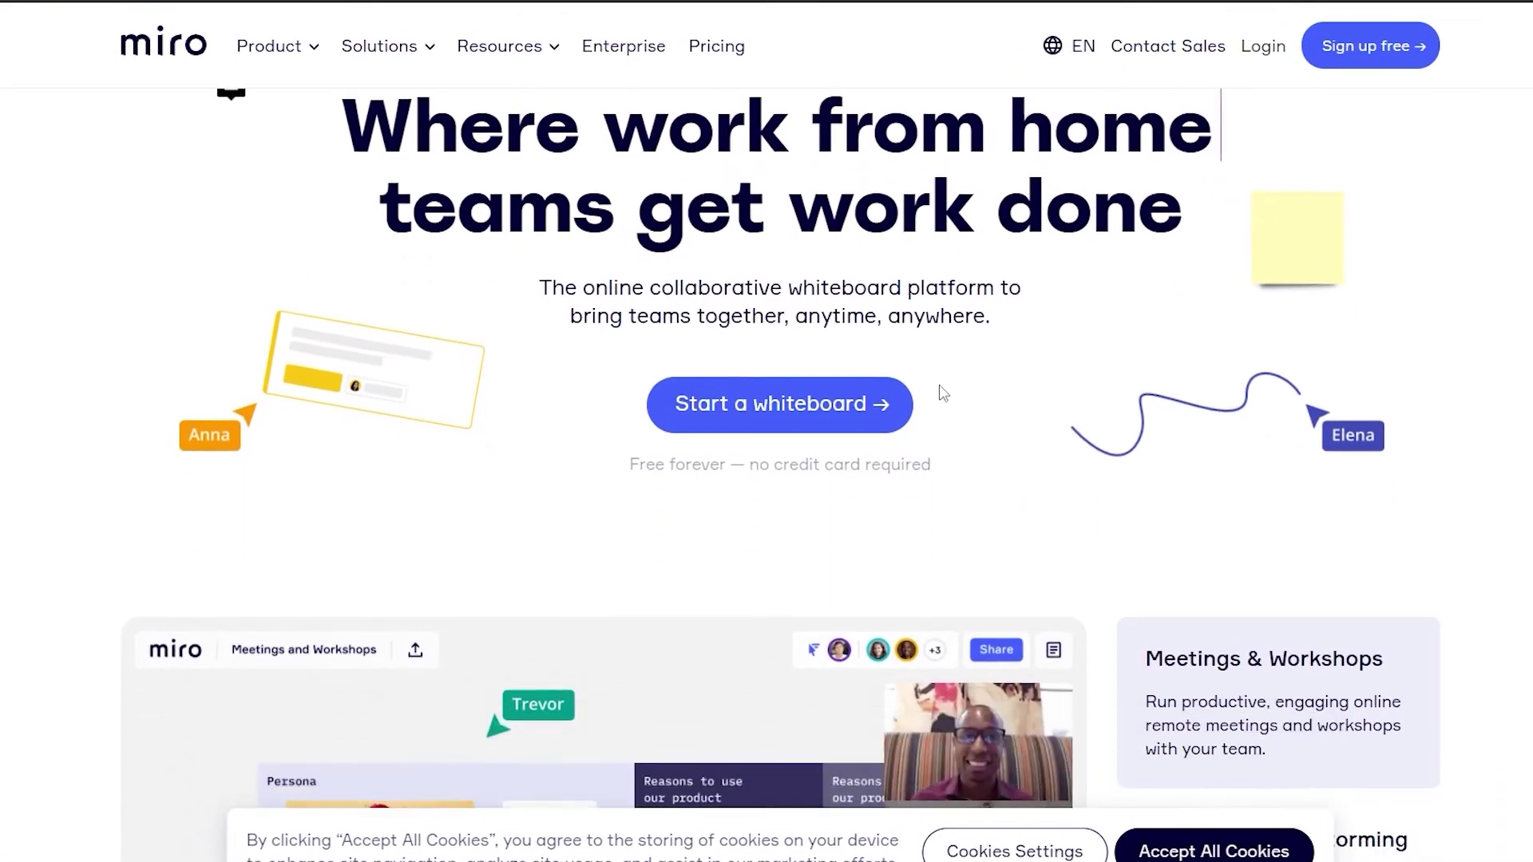
{"action": "scroll", "coordinate": [969, 396], "scroll_direction": "up", "scroll_amount": 3}
{"action": "scroll", "coordinate": [1070, 490], "scroll_direction": "up", "scroll_amount": 3}
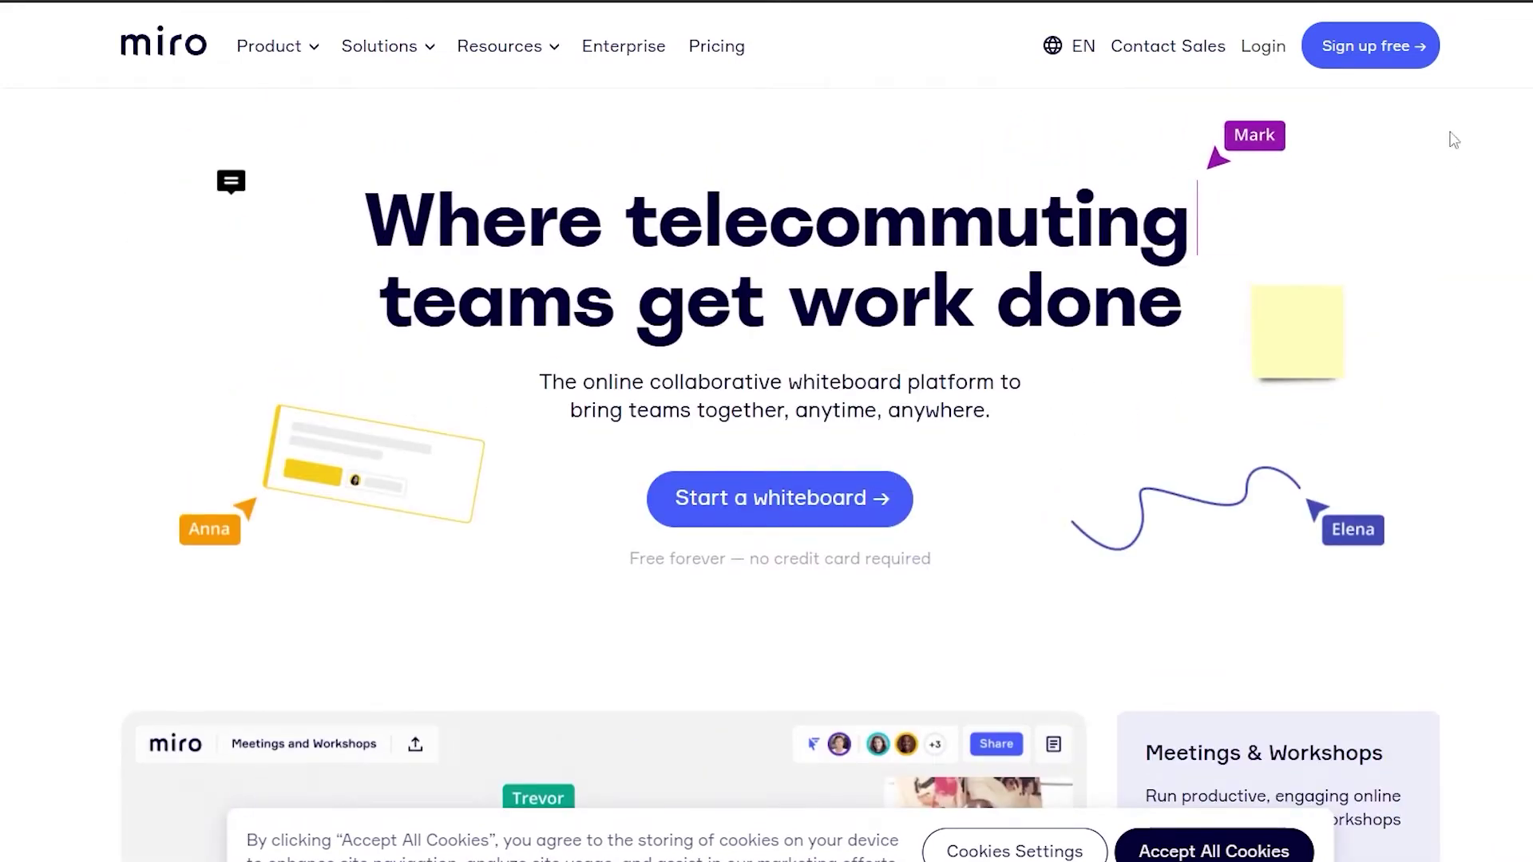
{"action": "left_click", "coordinate": [1362, 64]}
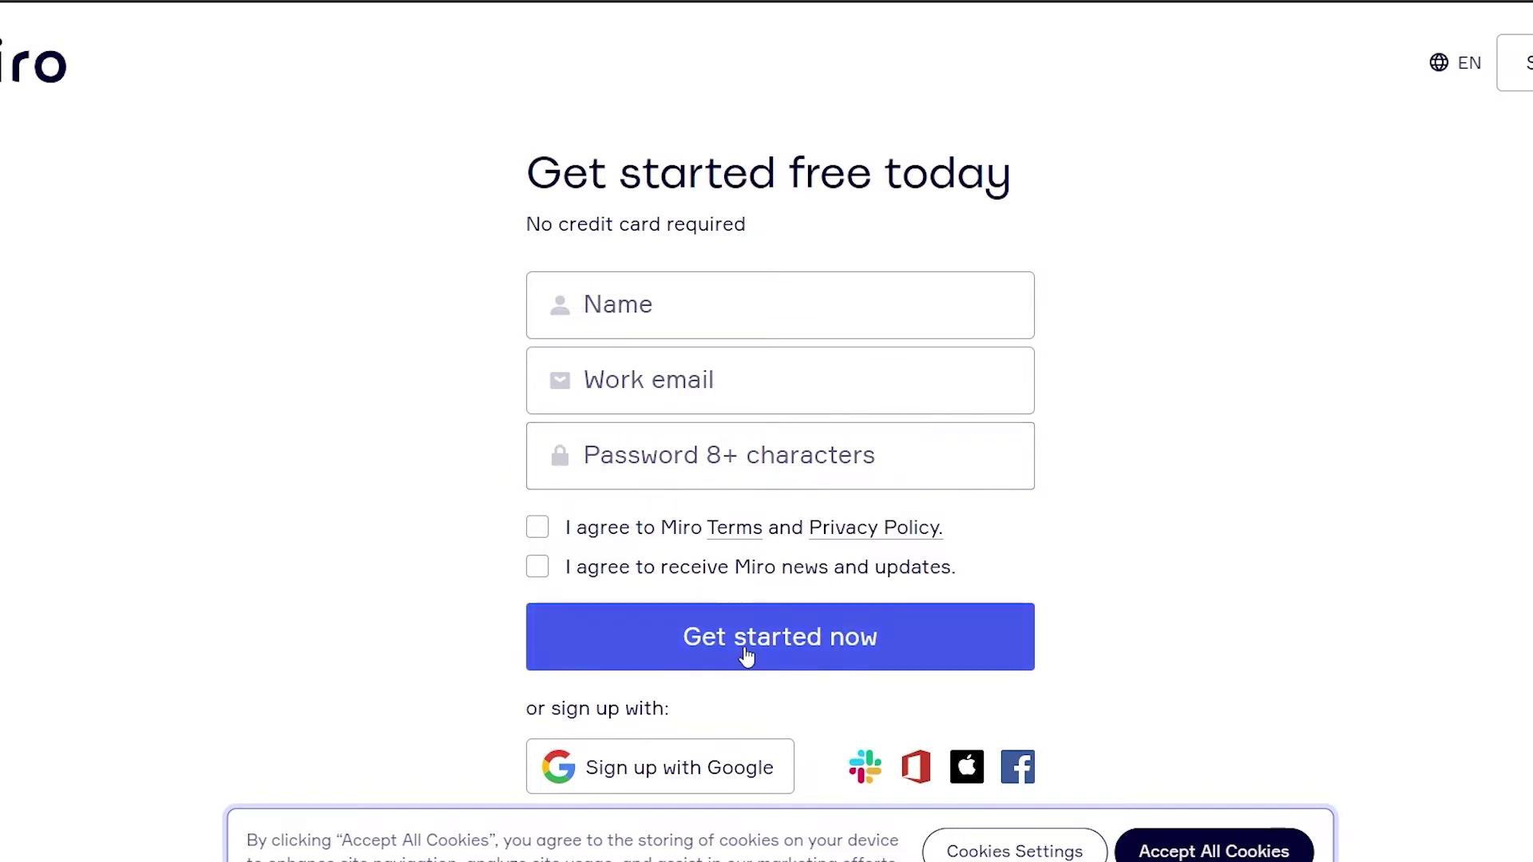
Scroll the sign-up form and complete sign-up with Google.
{"action": "scroll", "coordinate": [752, 653], "scroll_direction": "down", "scroll_amount": 1}
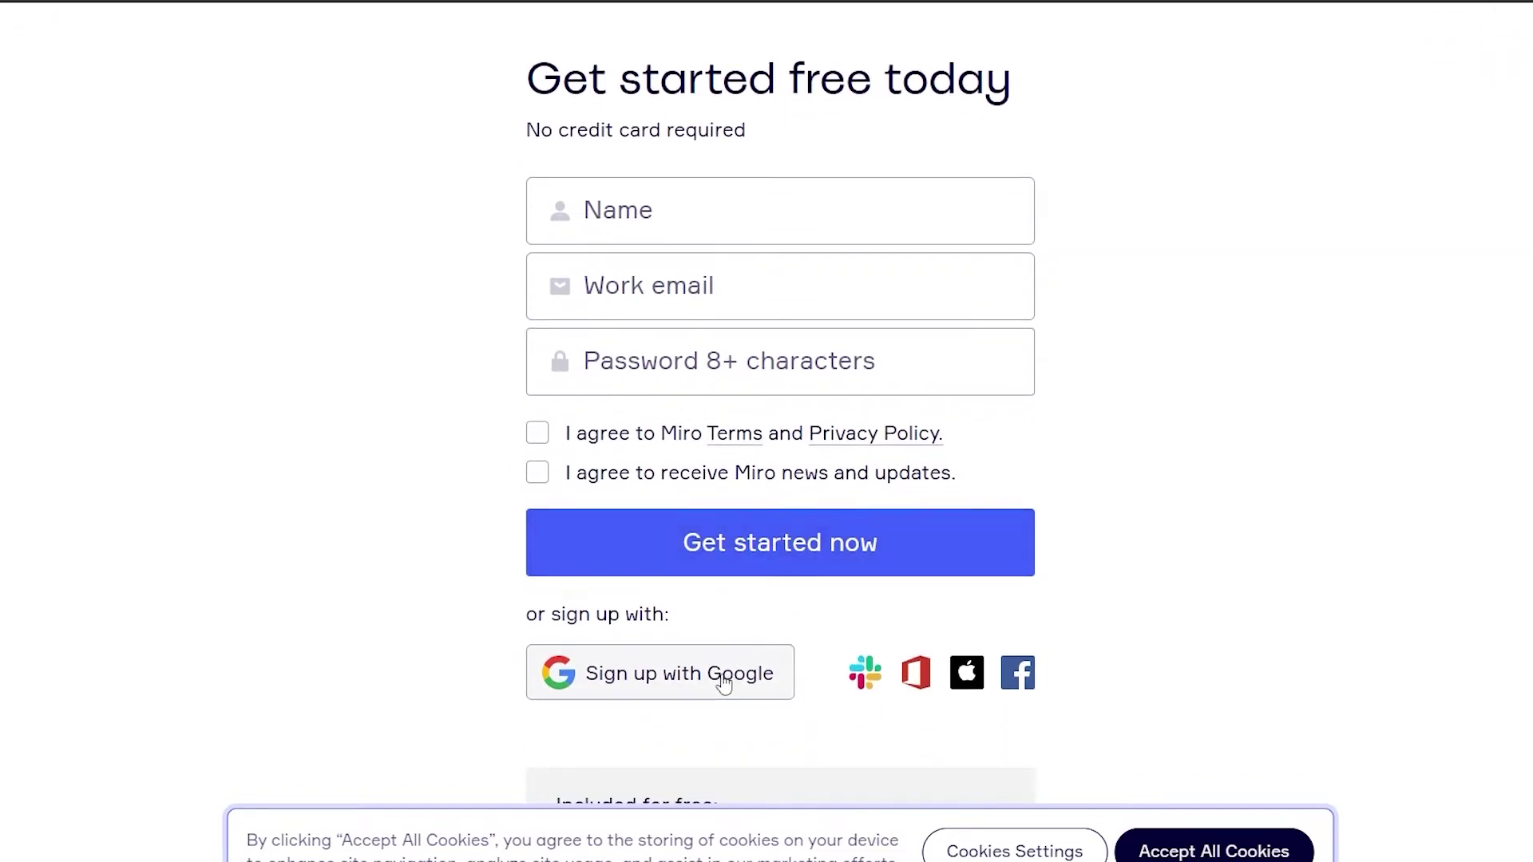
{"action": "scroll", "coordinate": [709, 697], "scroll_direction": "down", "scroll_amount": 1}
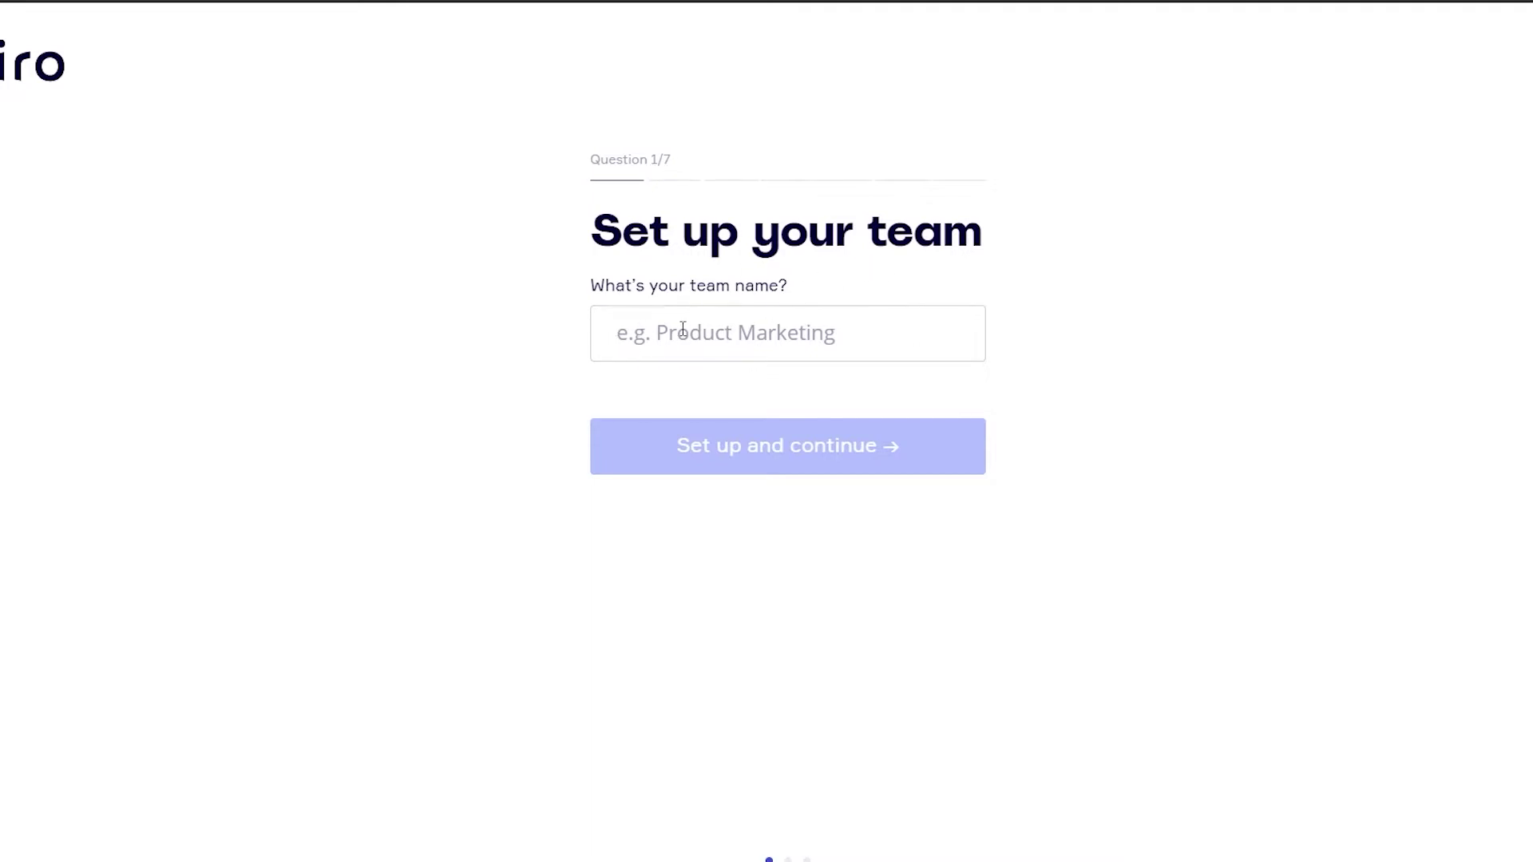
Name the team 'continuum', choose Work use, Project management role and Freelancer.
{"action": "left_click", "coordinate": [732, 352]}
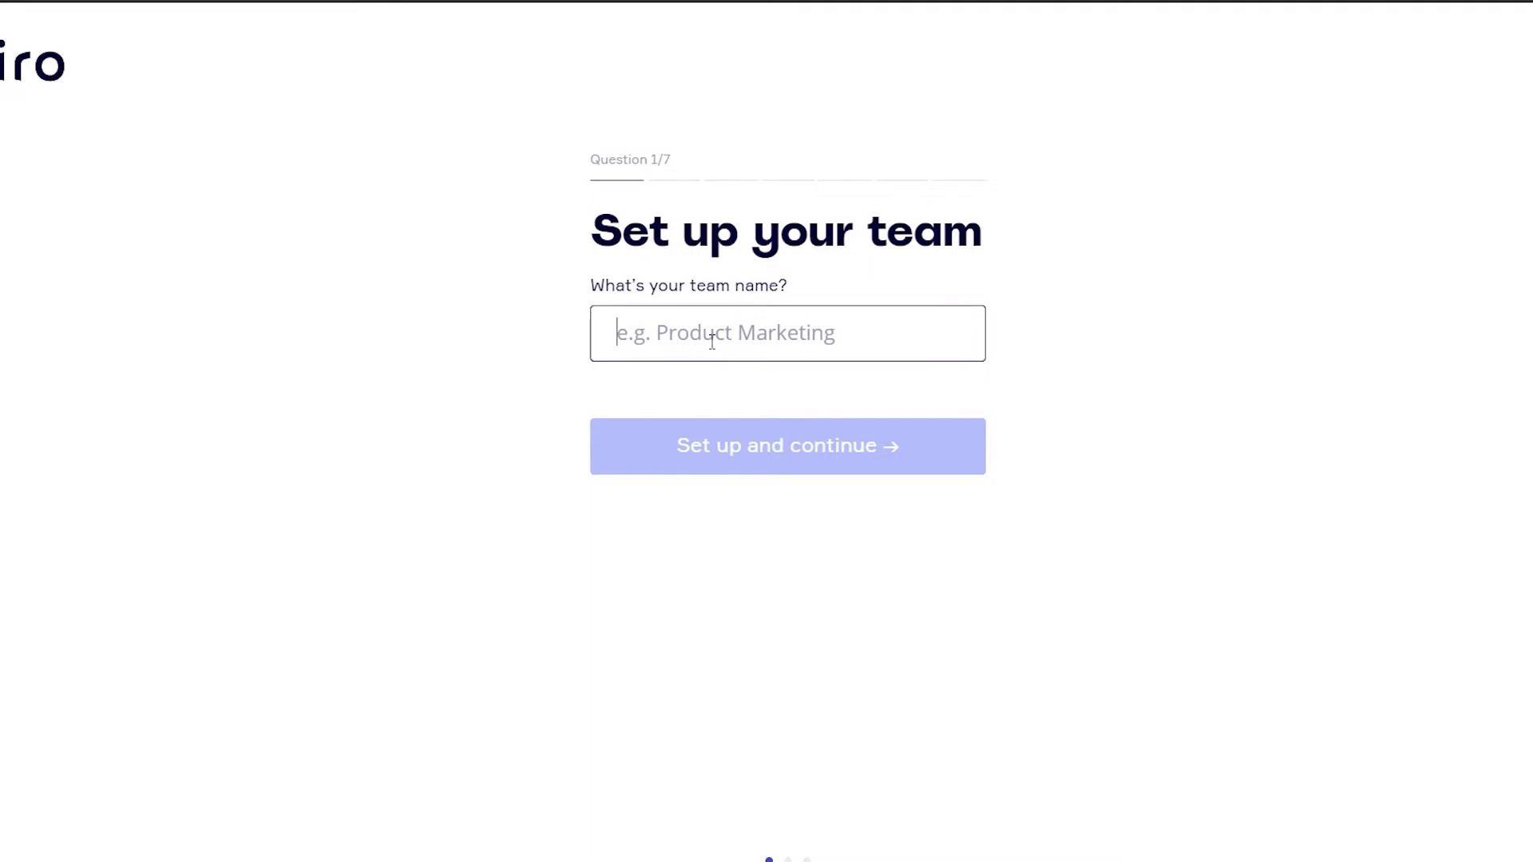
{"action": "type", "text": "continuum"}
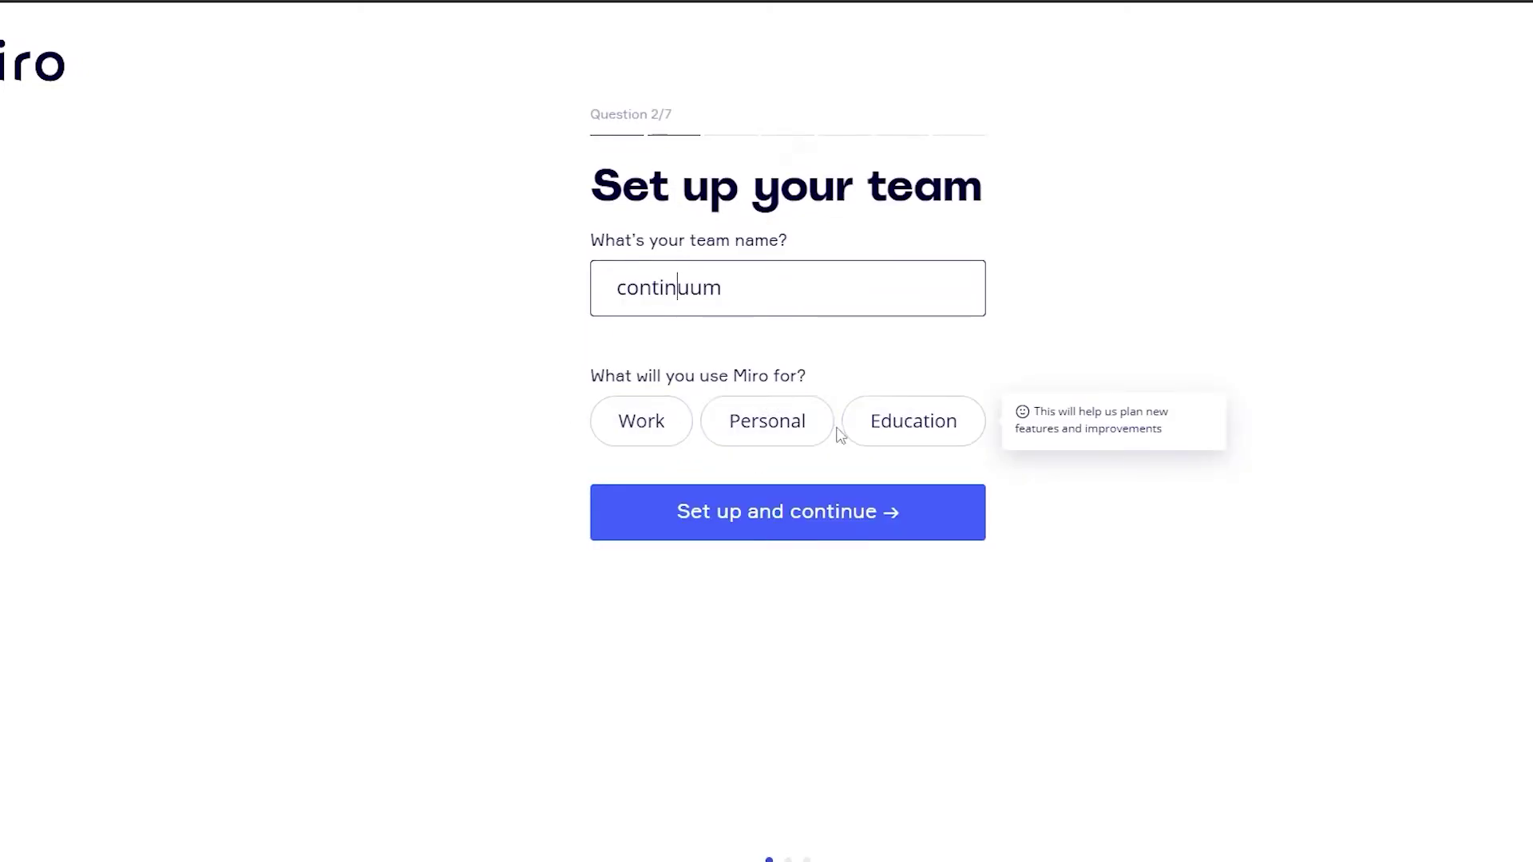
{"action": "left_click", "coordinate": [641, 421]}
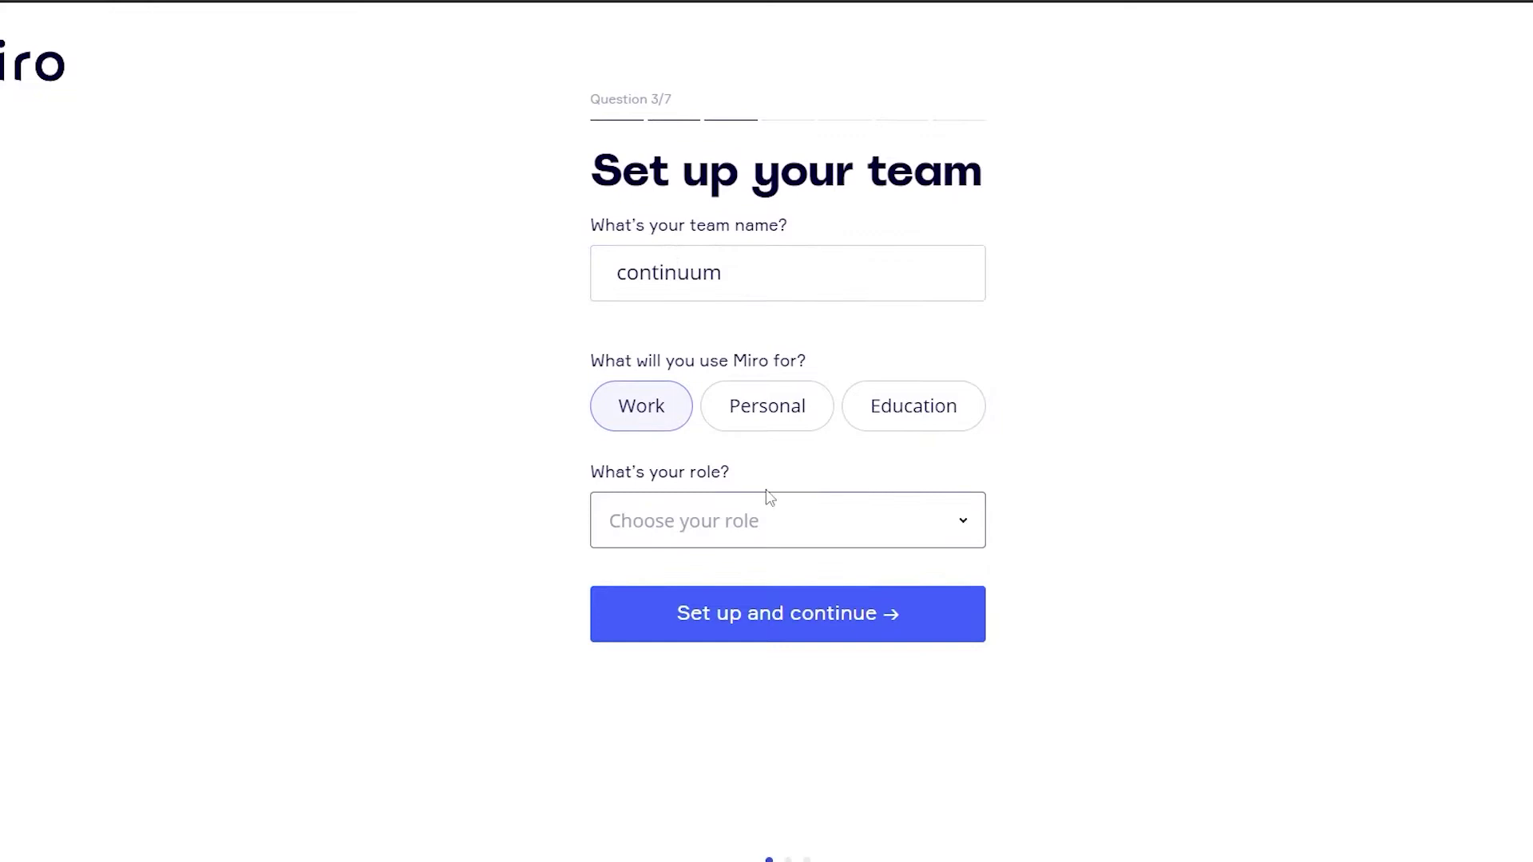
{"action": "left_click", "coordinate": [708, 538]}
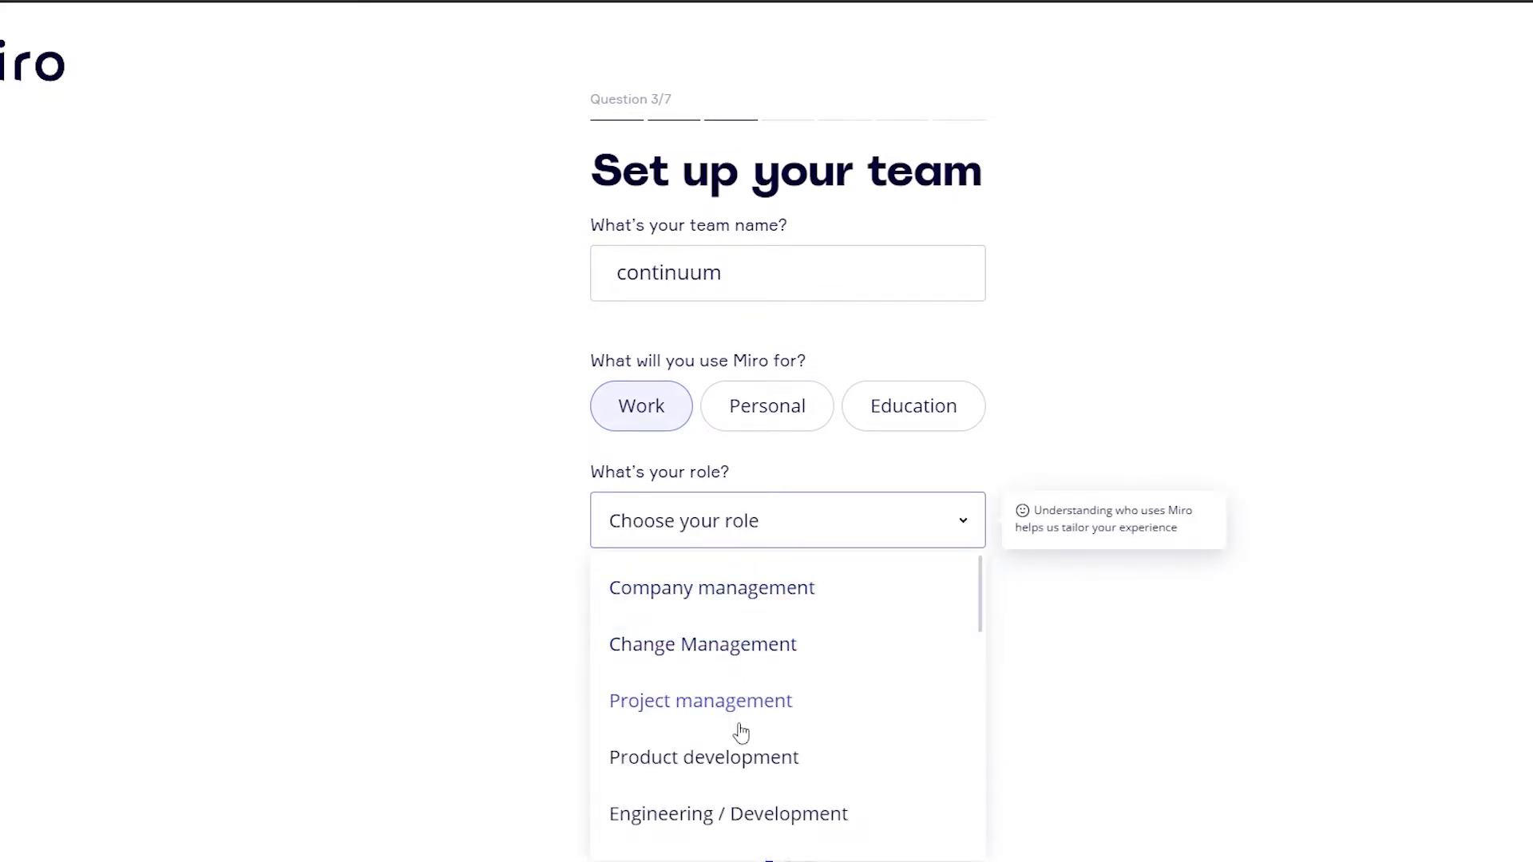
{"action": "left_click", "coordinate": [757, 704]}
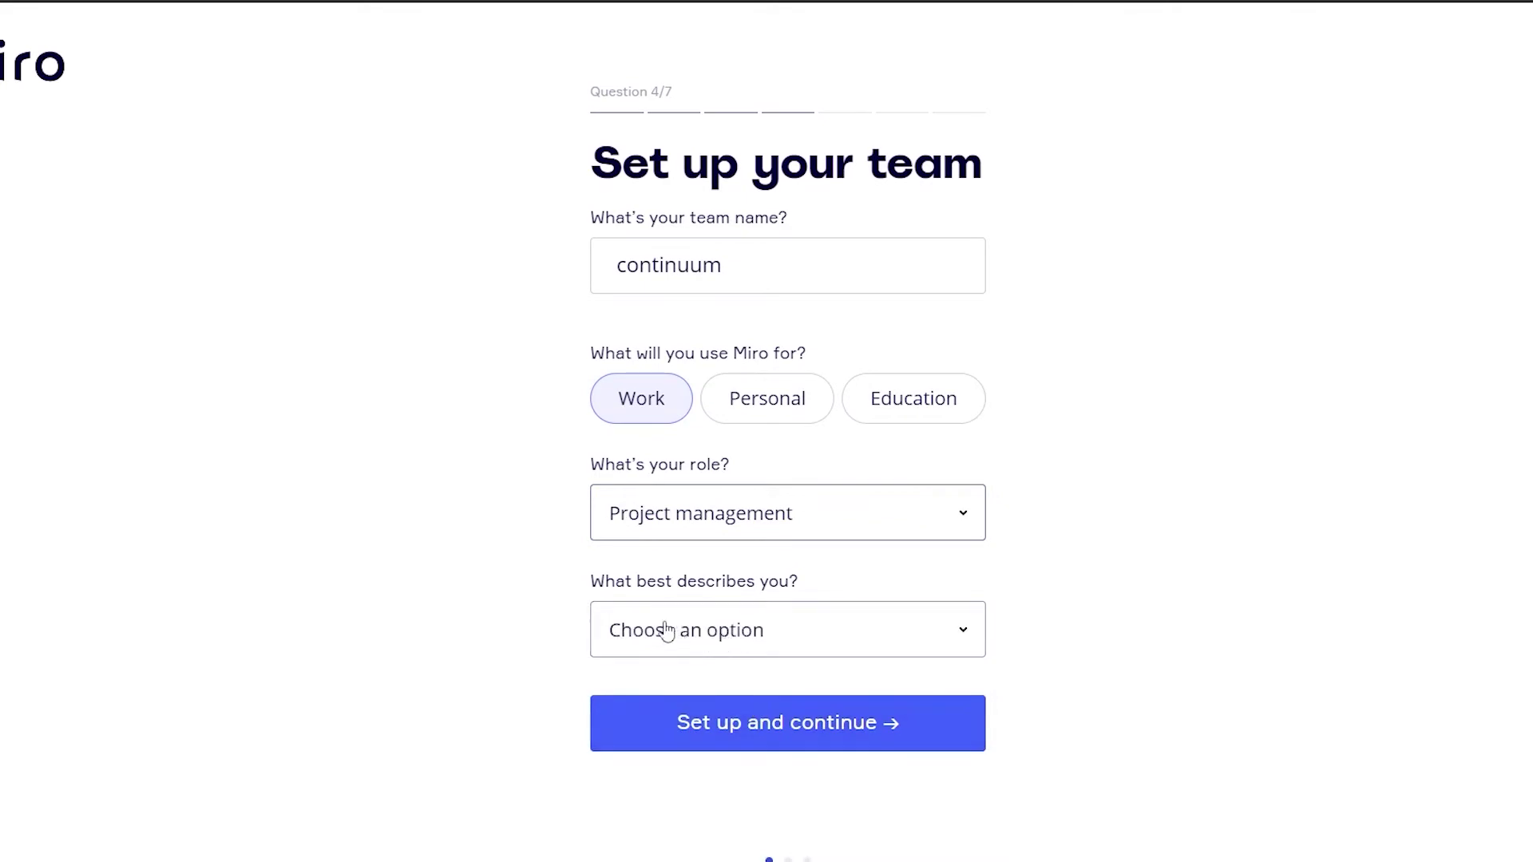
{"action": "left_click", "coordinate": [733, 646]}
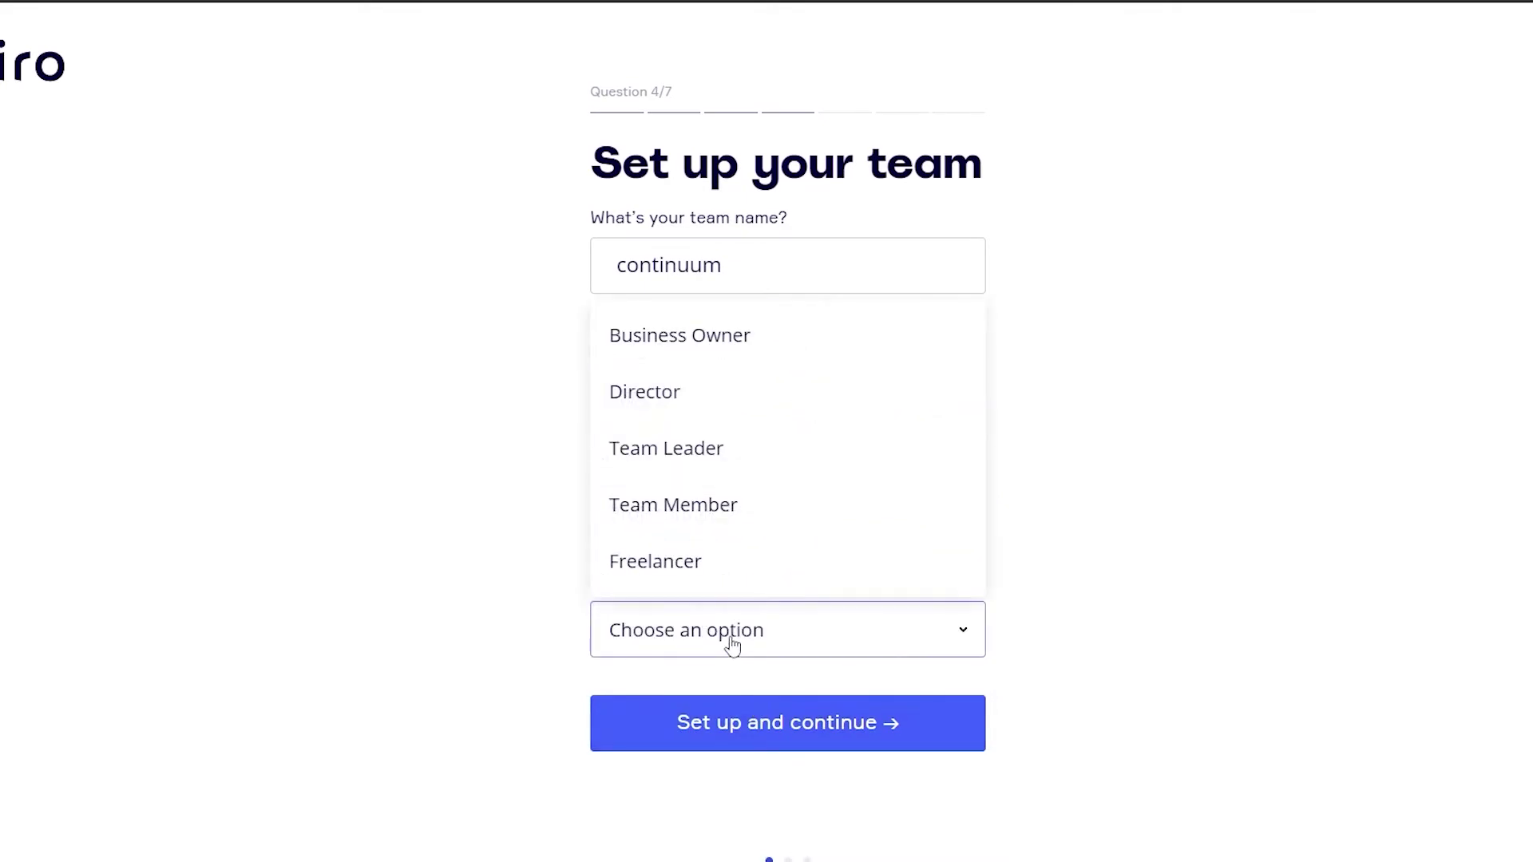
{"action": "left_click", "coordinate": [680, 568]}
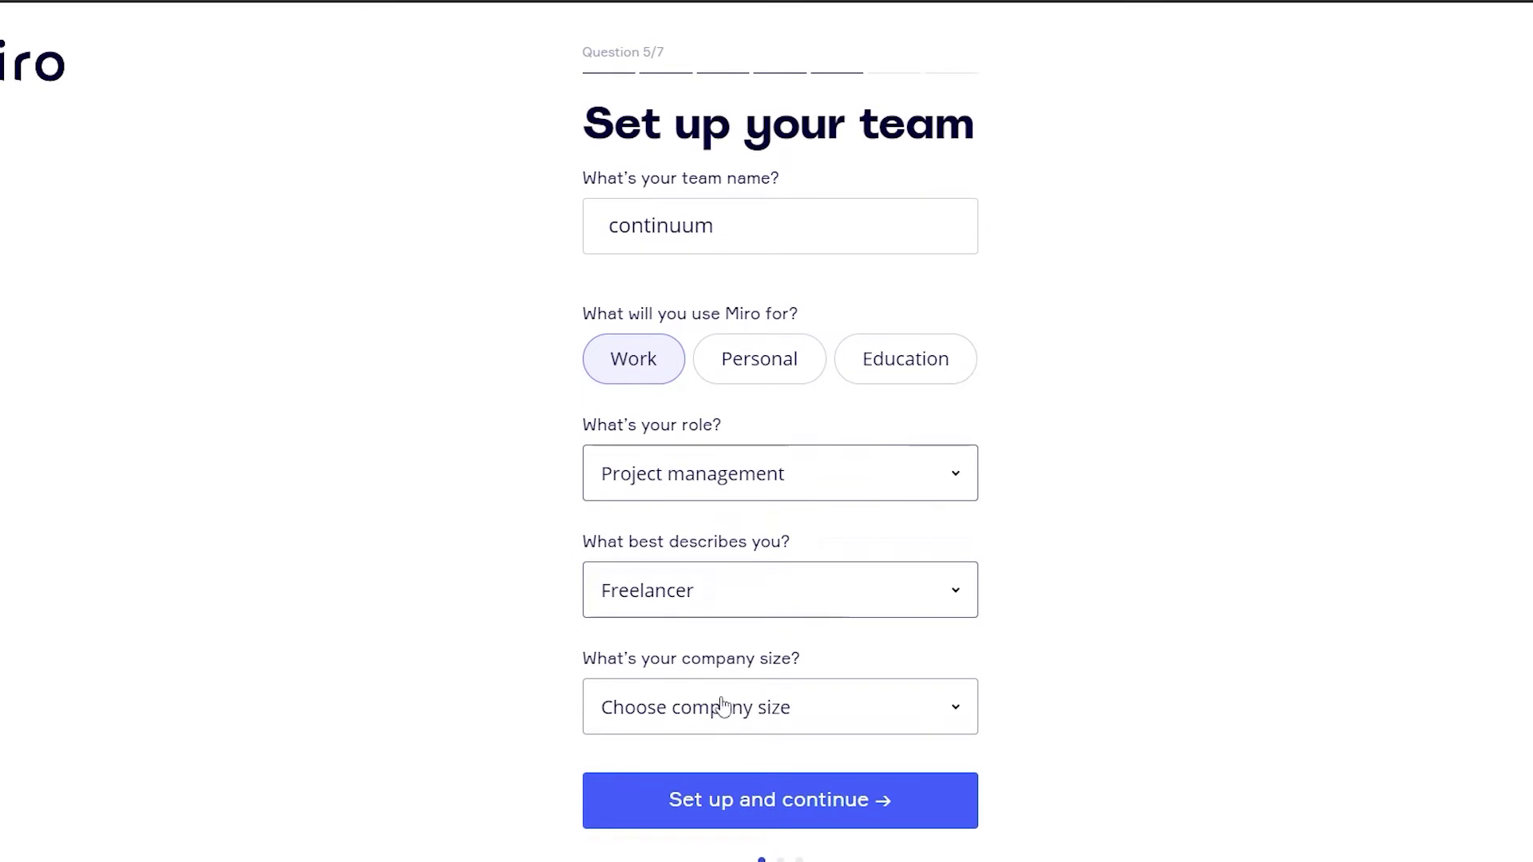
Answer company size 2-50, visual tools never used, source Google (Search Engine), and submit.
{"action": "left_click", "coordinate": [673, 710]}
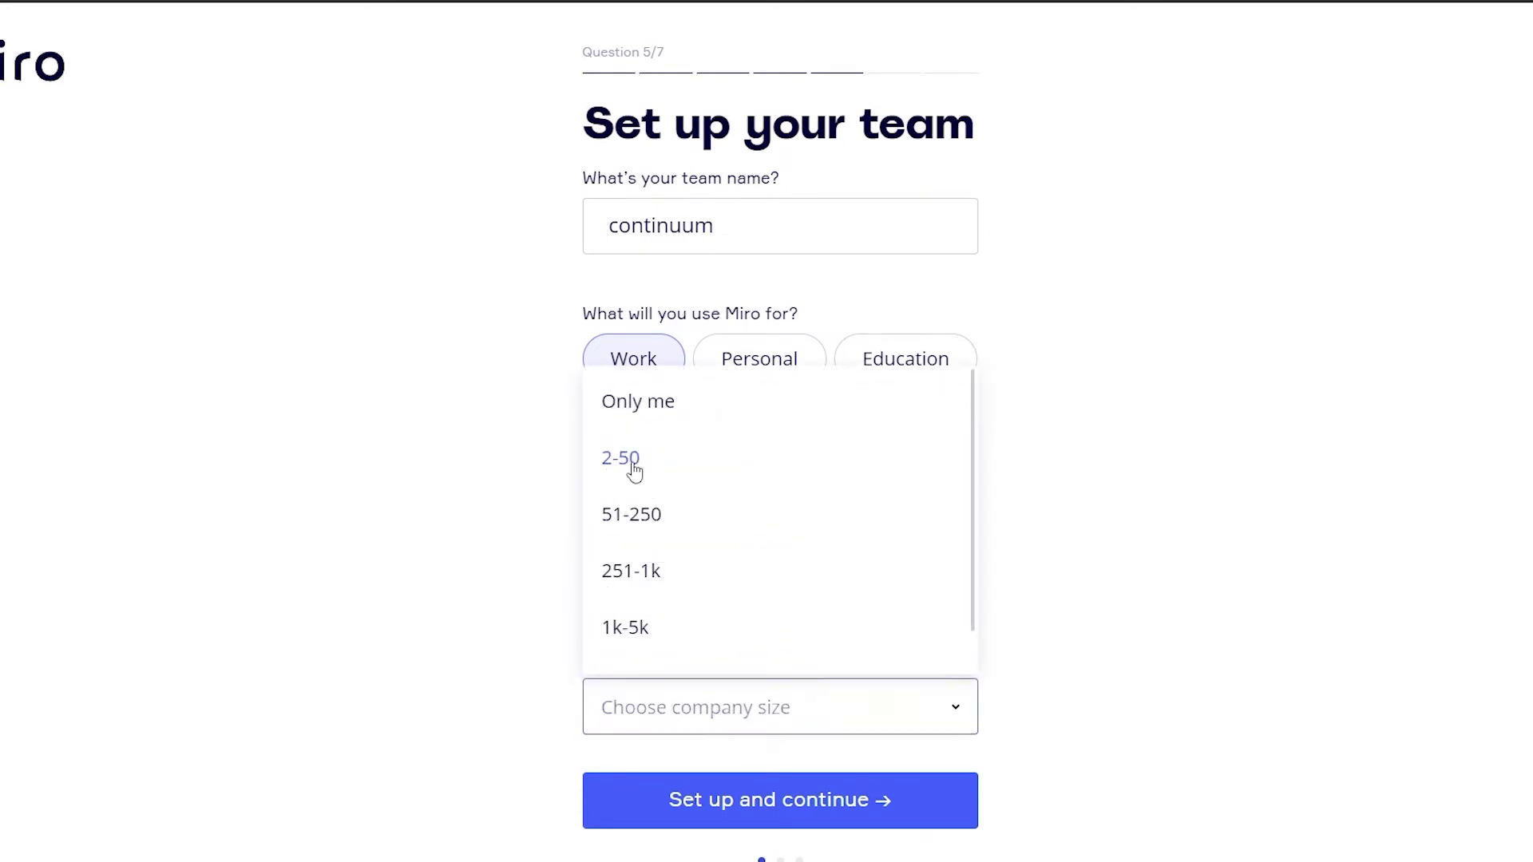
{"action": "left_click", "coordinate": [635, 469]}
{"action": "left_click", "coordinate": [804, 719]}
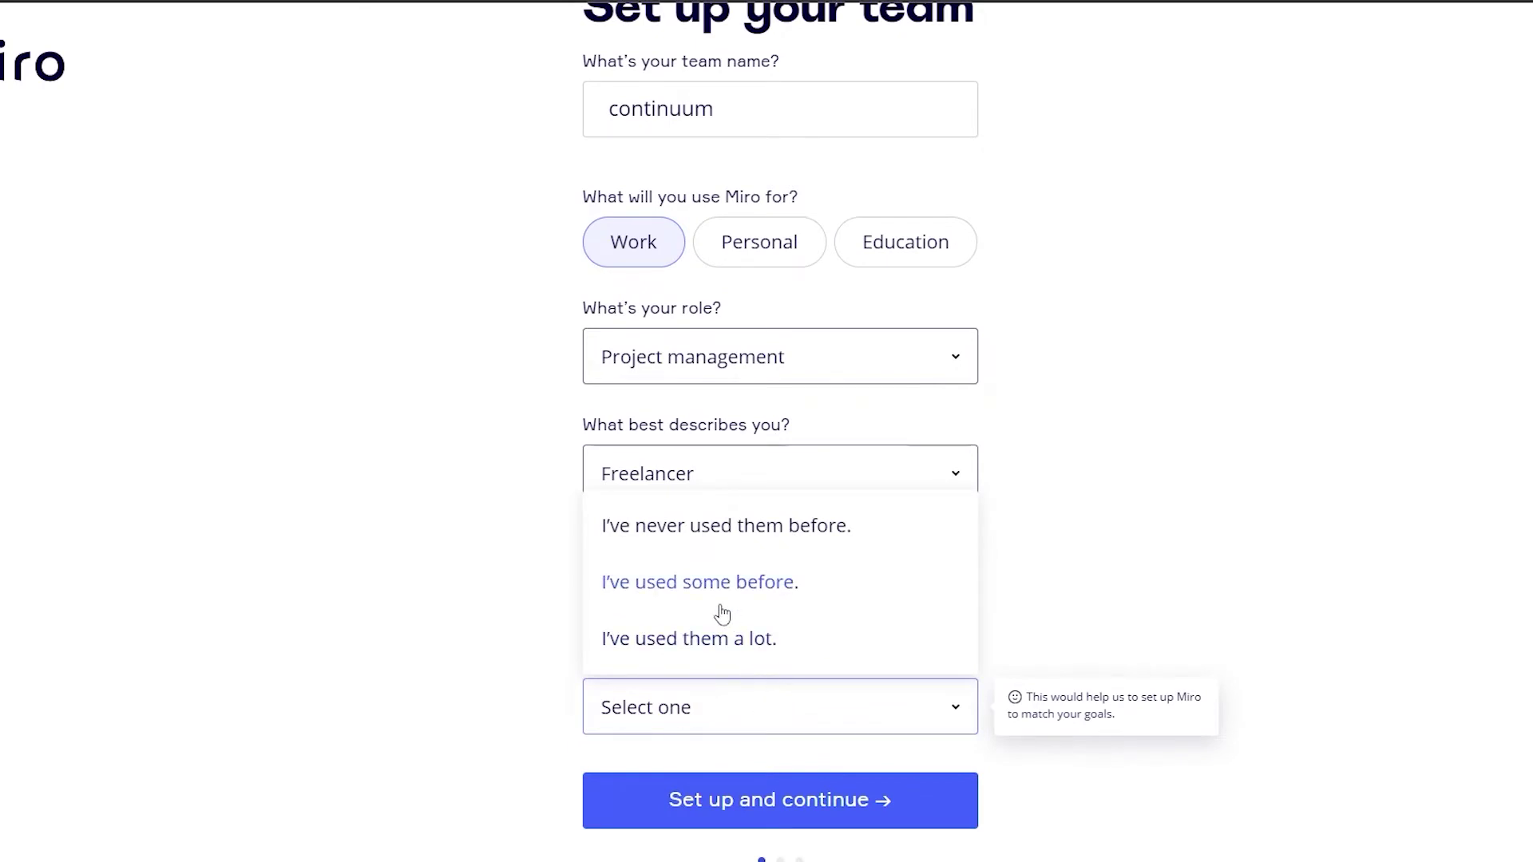
{"action": "left_click", "coordinate": [713, 545]}
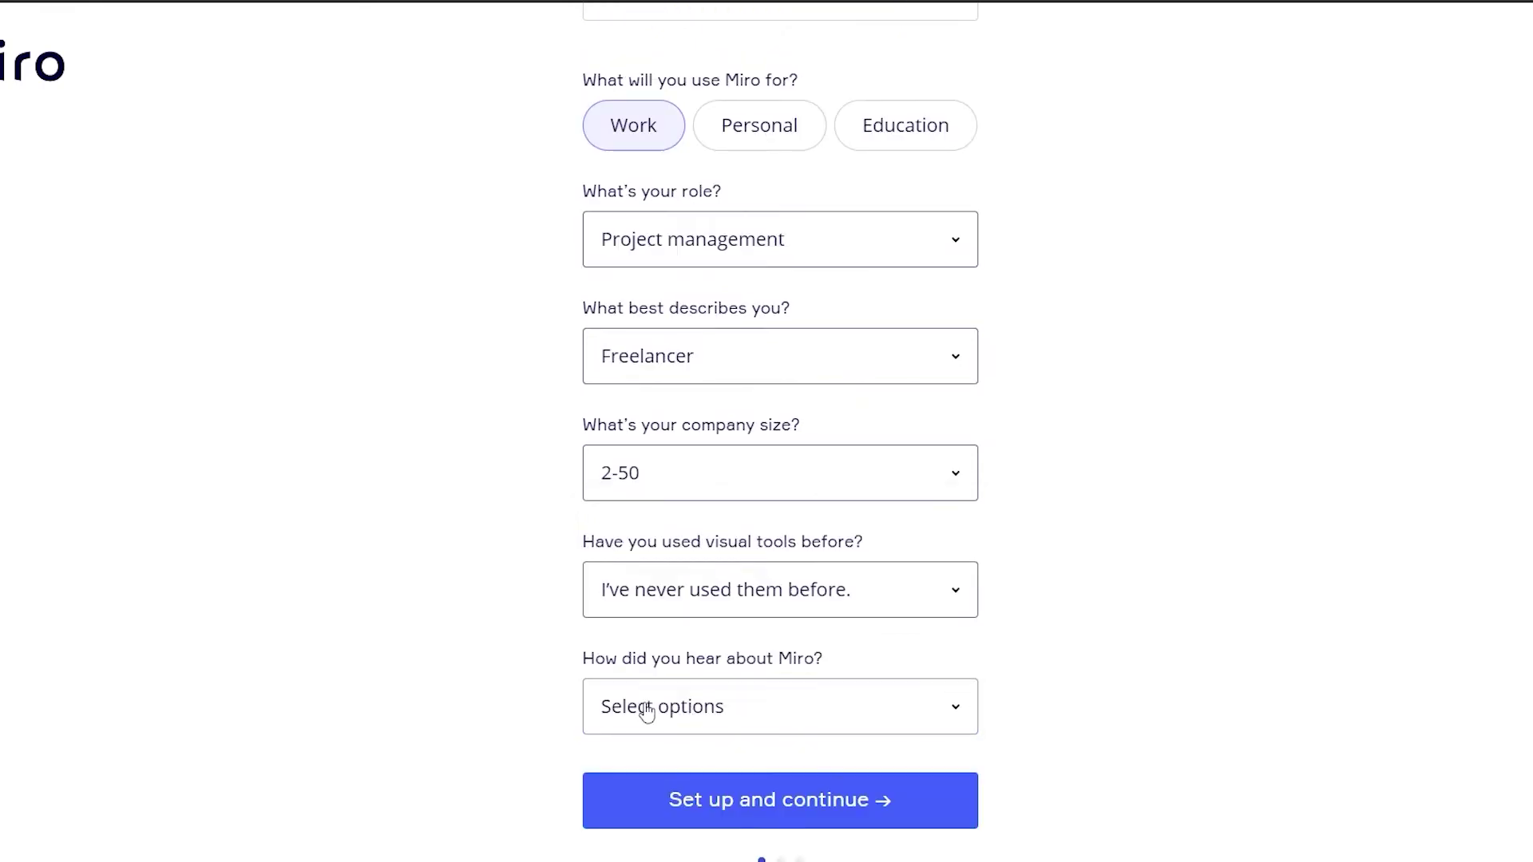
{"action": "left_click", "coordinate": [718, 716]}
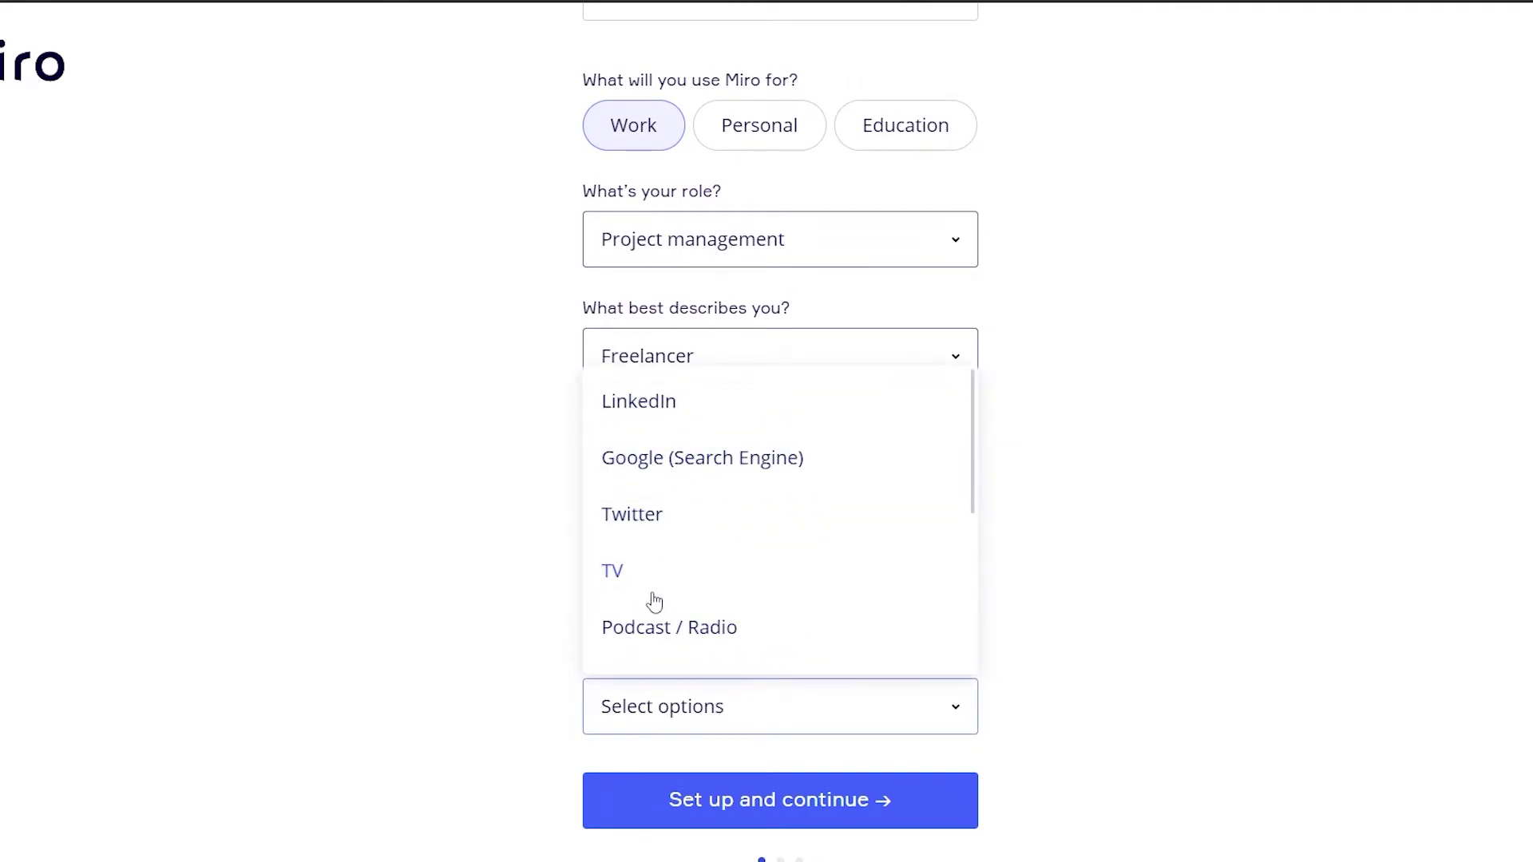
{"action": "left_click", "coordinate": [666, 637]}
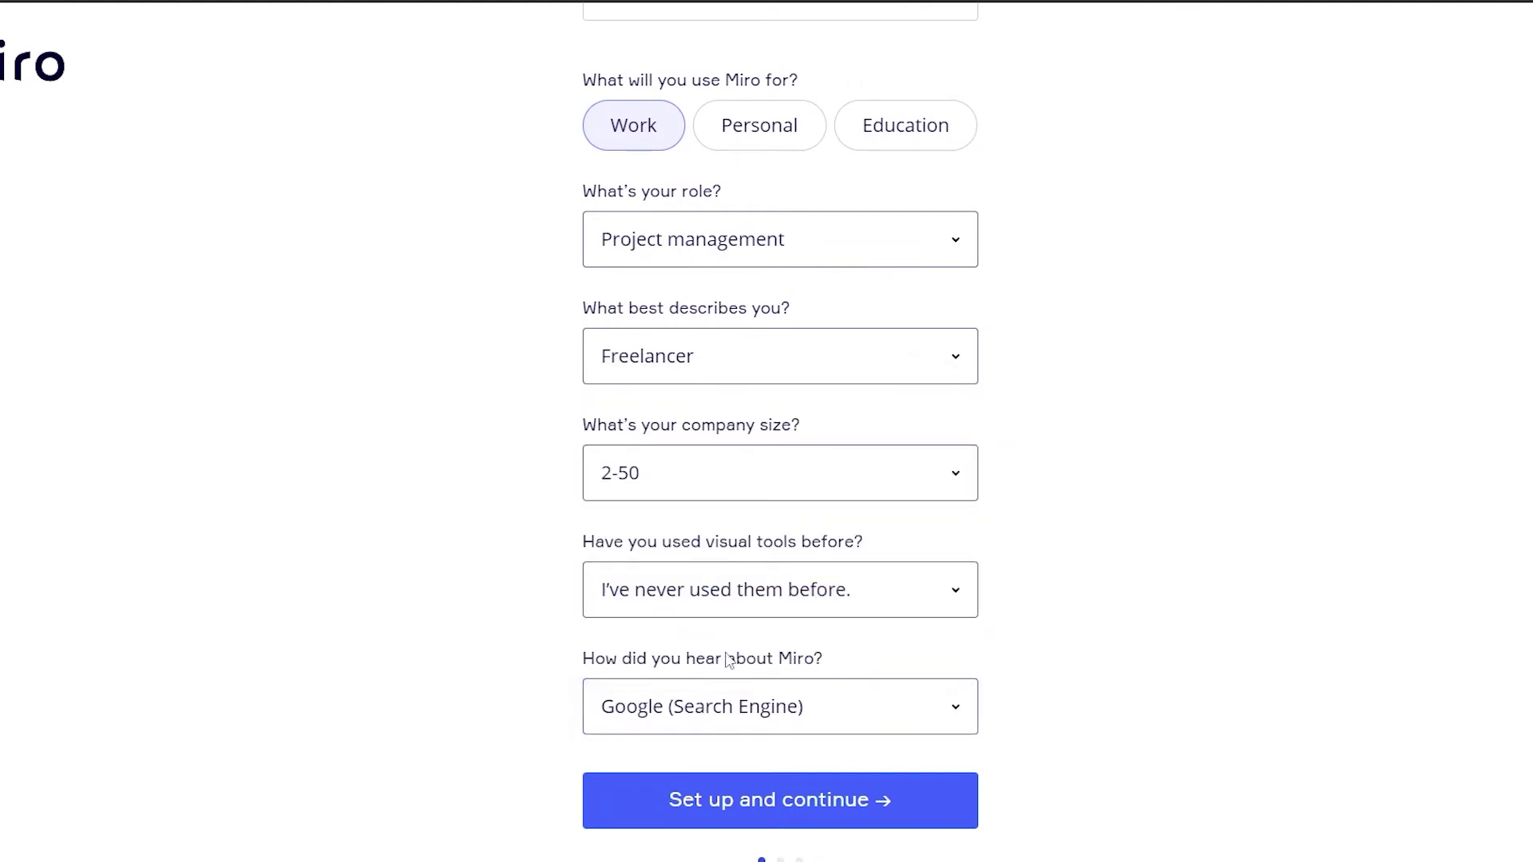
{"action": "left_click", "coordinate": [747, 811]}
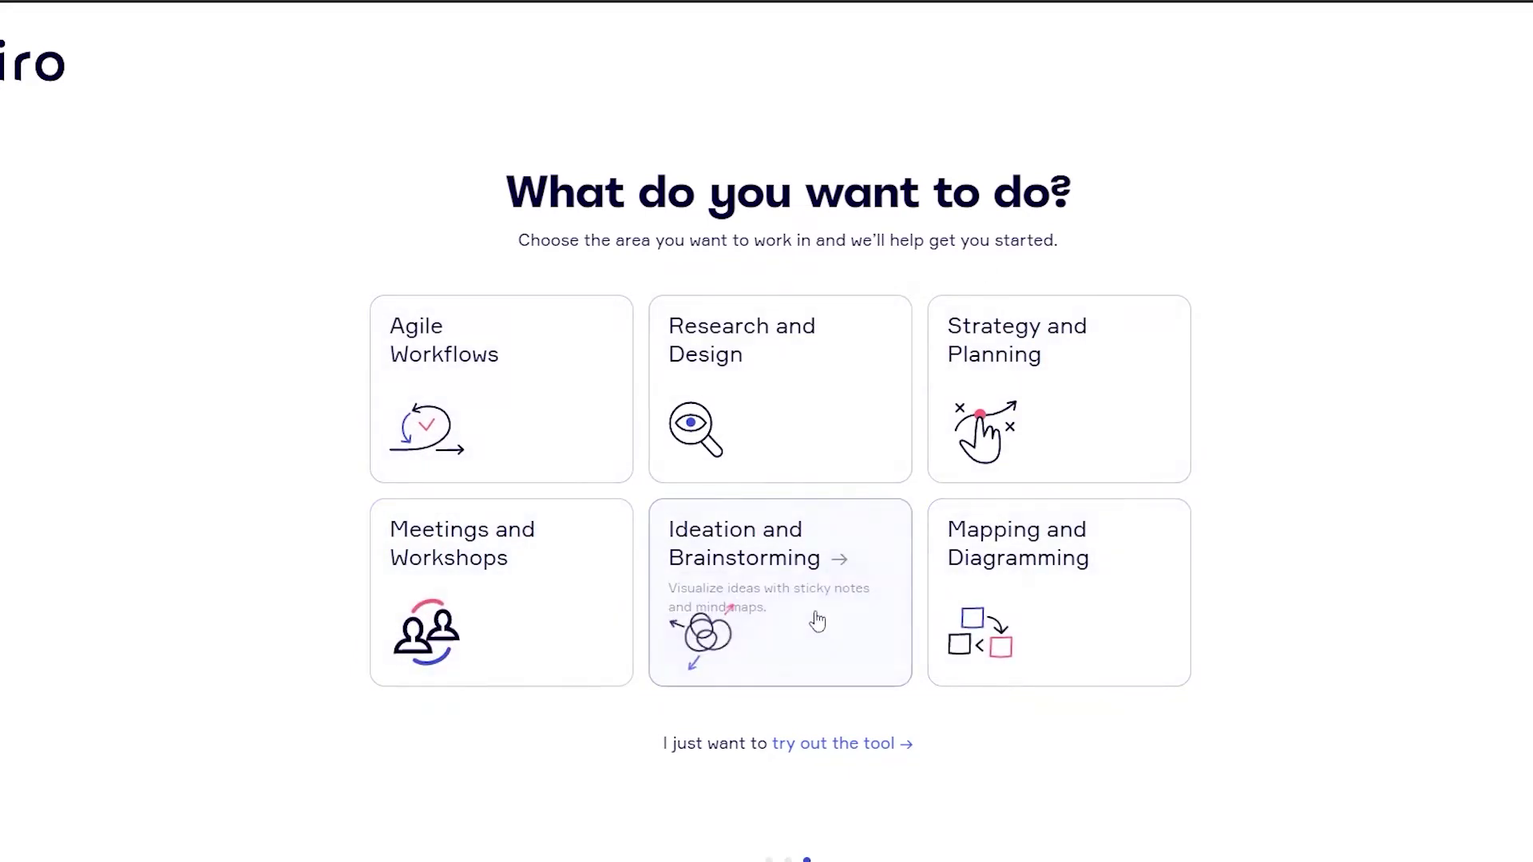
Skip the work-area question to open the new board 'My First Board'.
{"action": "left_click", "coordinate": [840, 746]}
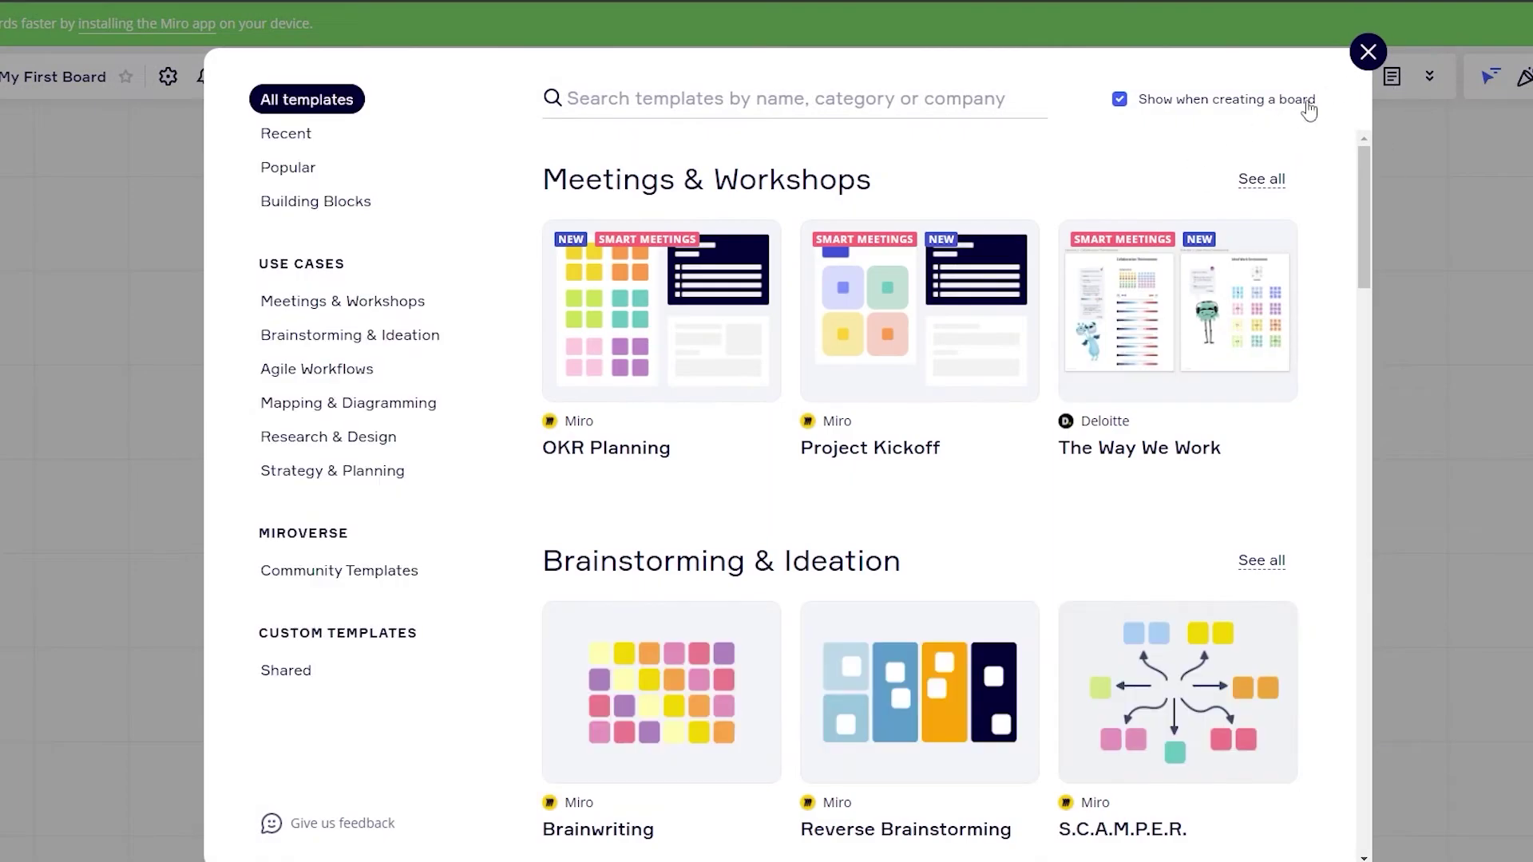
Scroll through the template picker, then close it.
{"action": "scroll", "coordinate": [595, 524], "scroll_direction": "down", "scroll_amount": 8}
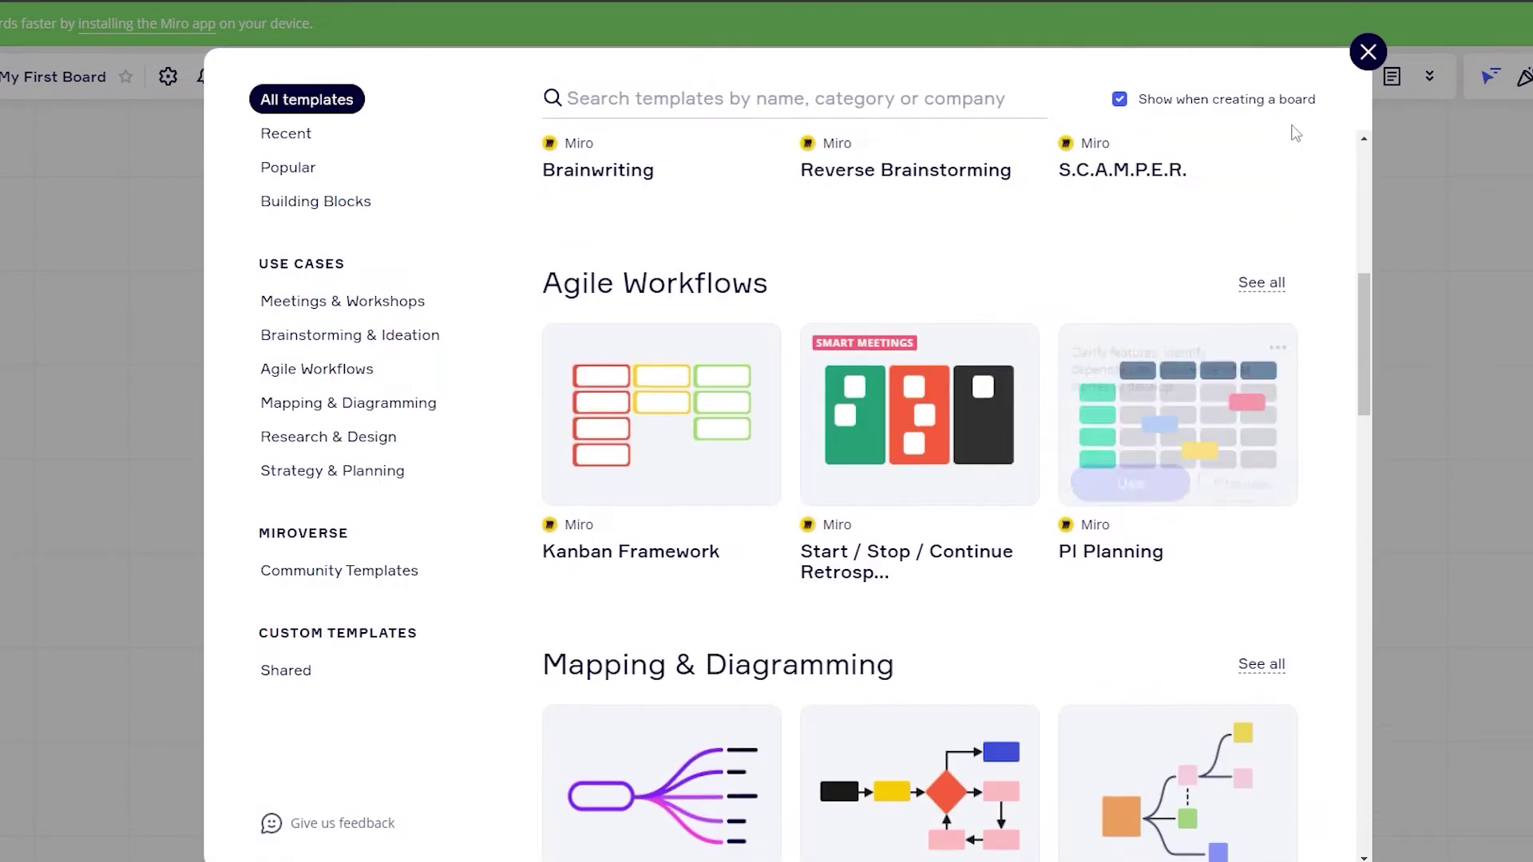
{"action": "left_click", "coordinate": [1368, 52]}
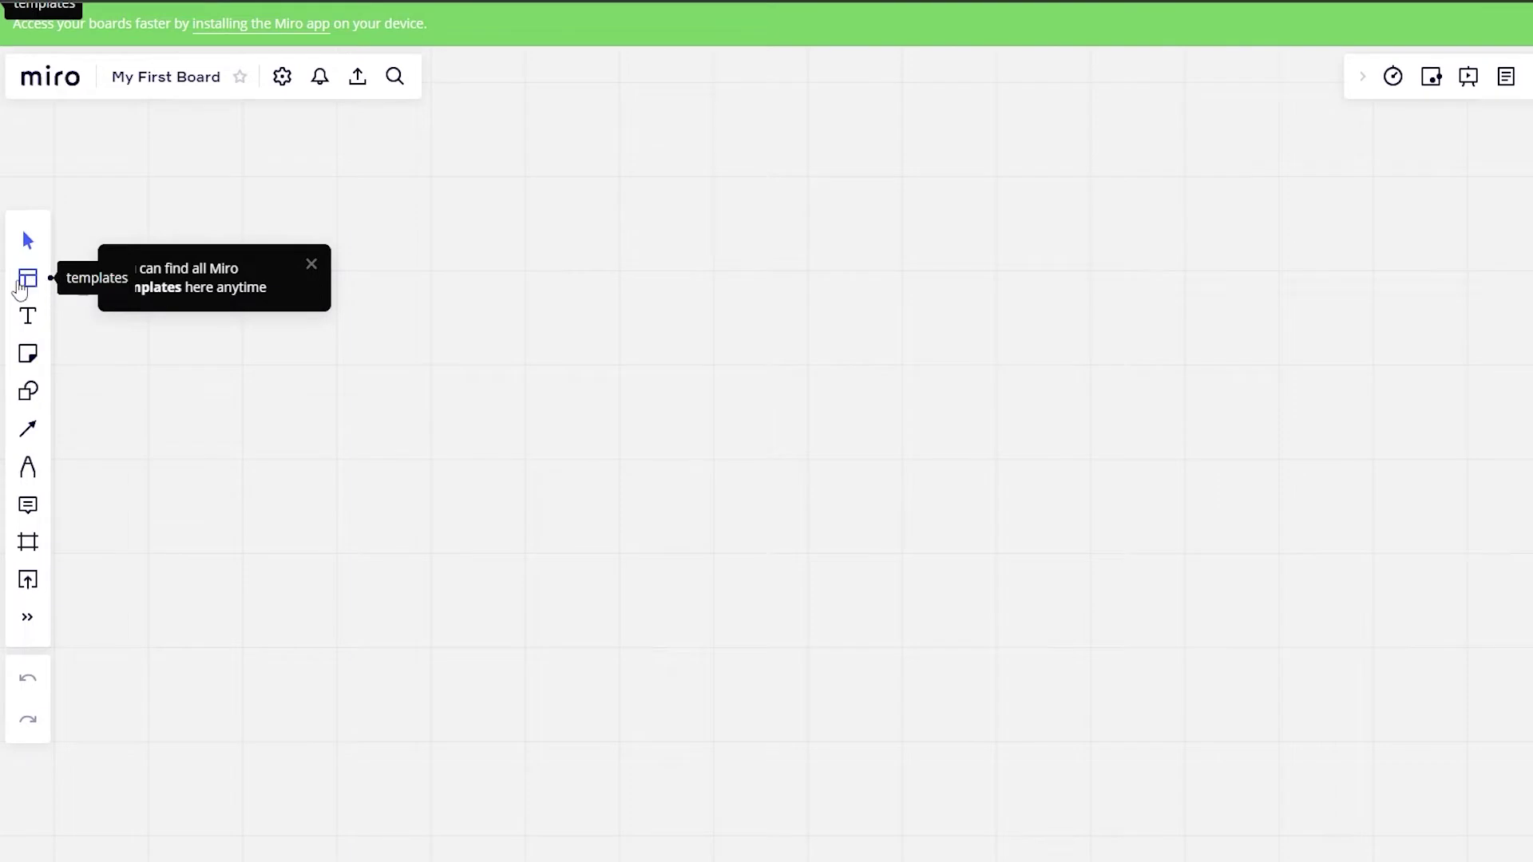
Dismiss the templates tip and show the Apps panel of extra tools.
{"action": "left_click", "coordinate": [312, 264]}
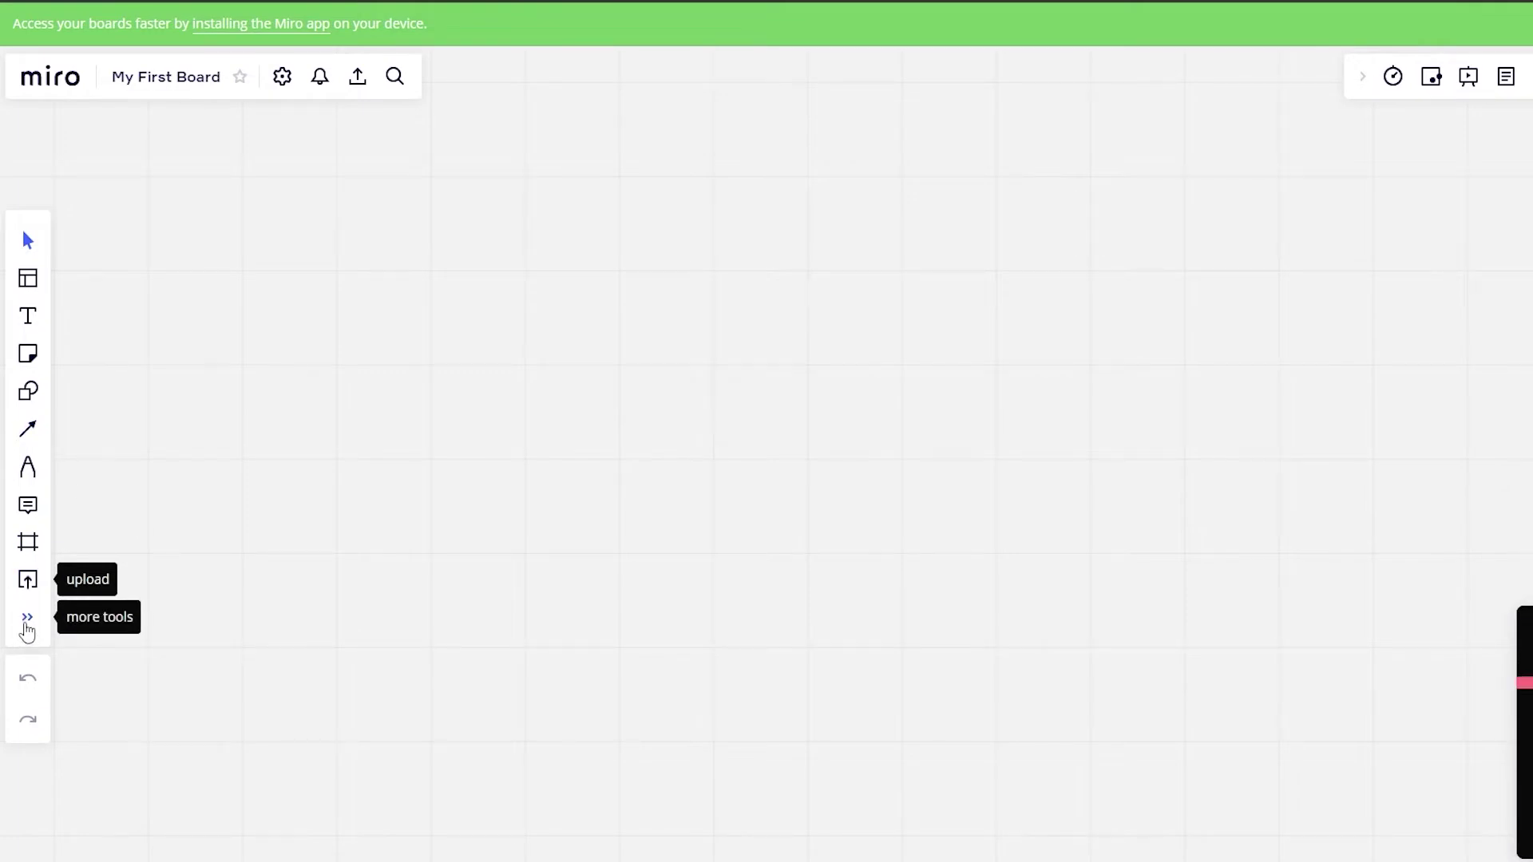
{"action": "left_click", "coordinate": [27, 618]}
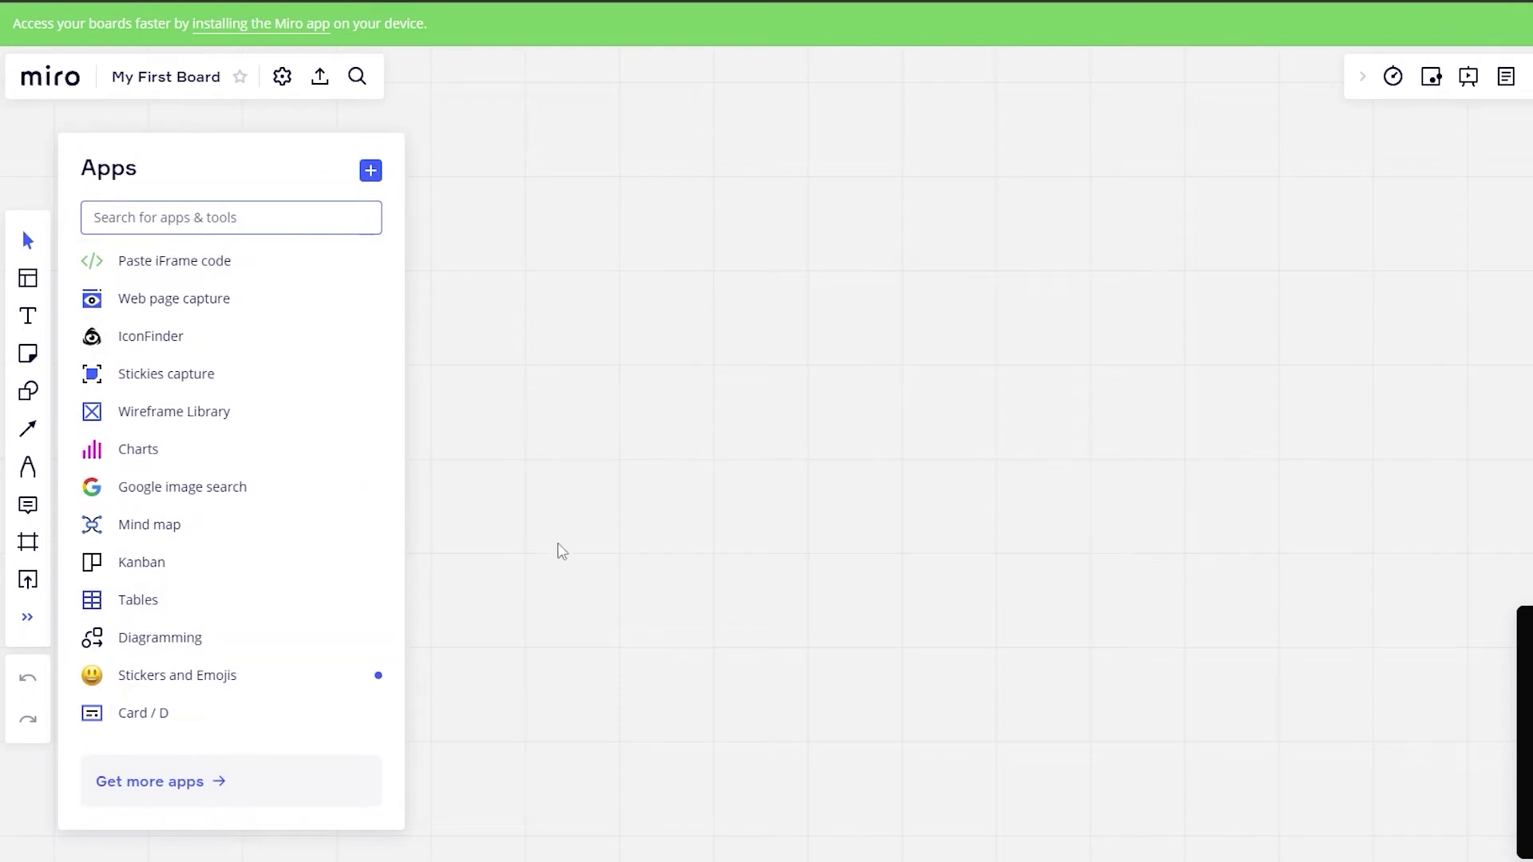
Close the Apps panel so only the empty My First Board canvas shows.
{"action": "left_click", "coordinate": [555, 537]}
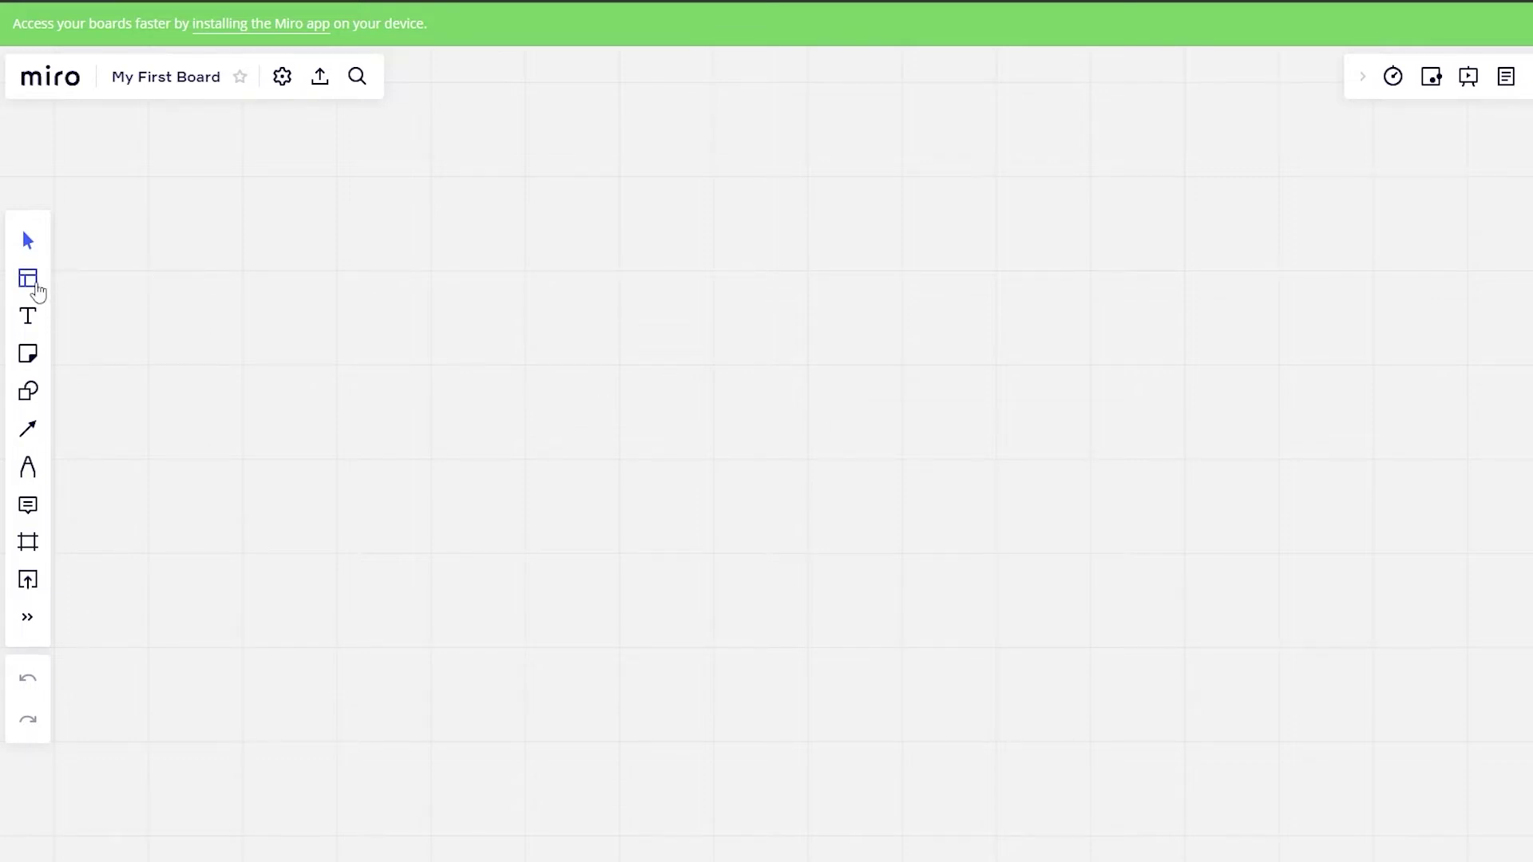
{"action": "left_click", "coordinate": [30, 279]}
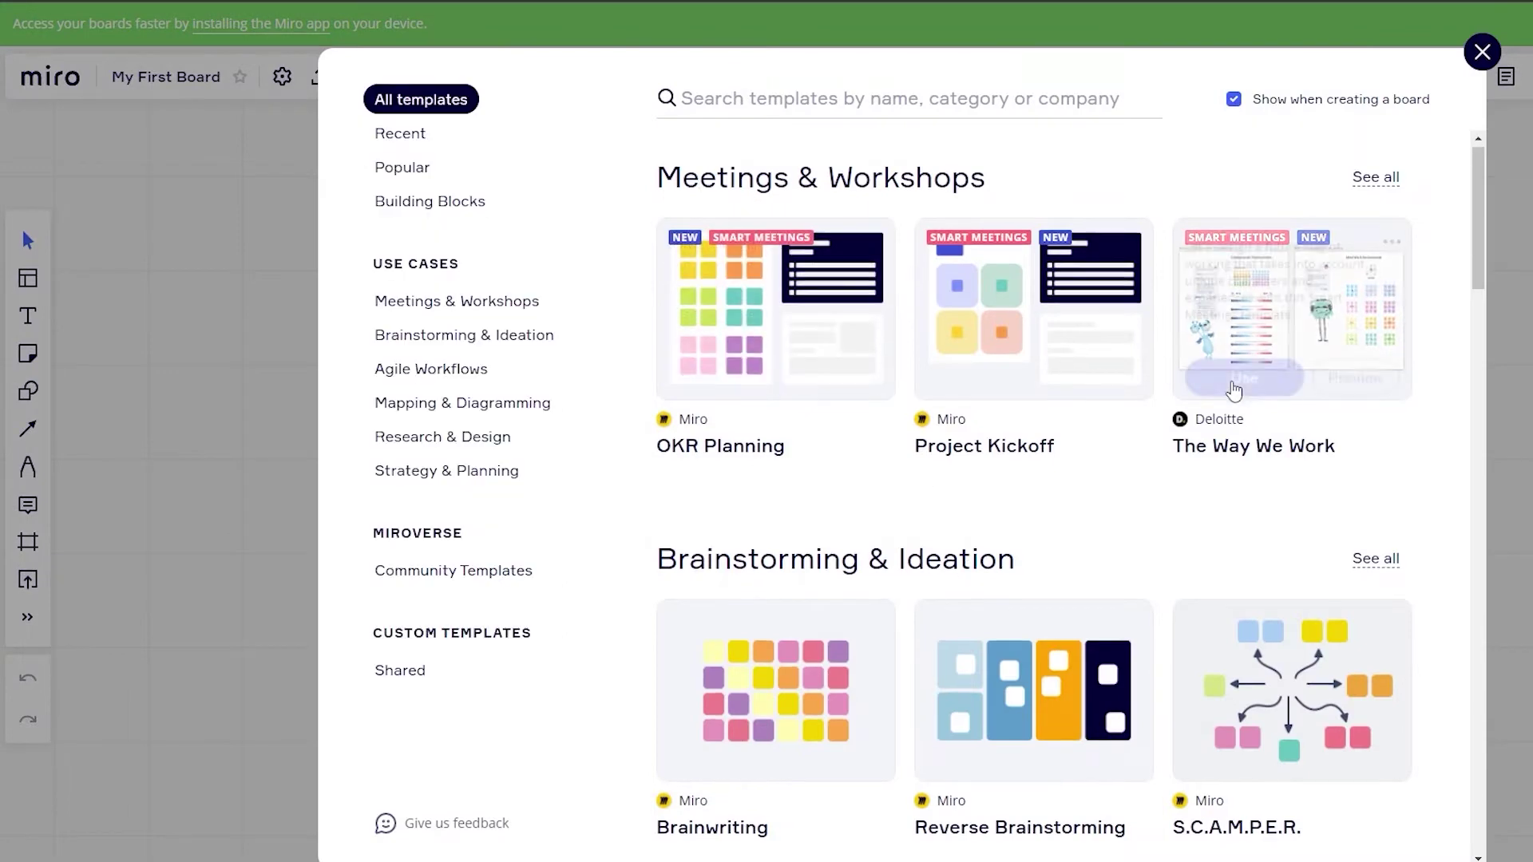
{"action": "scroll", "coordinate": [978, 367], "scroll_direction": "down", "scroll_amount": 5}
{"action": "scroll", "coordinate": [1110, 322], "scroll_direction": "down", "scroll_amount": 2}
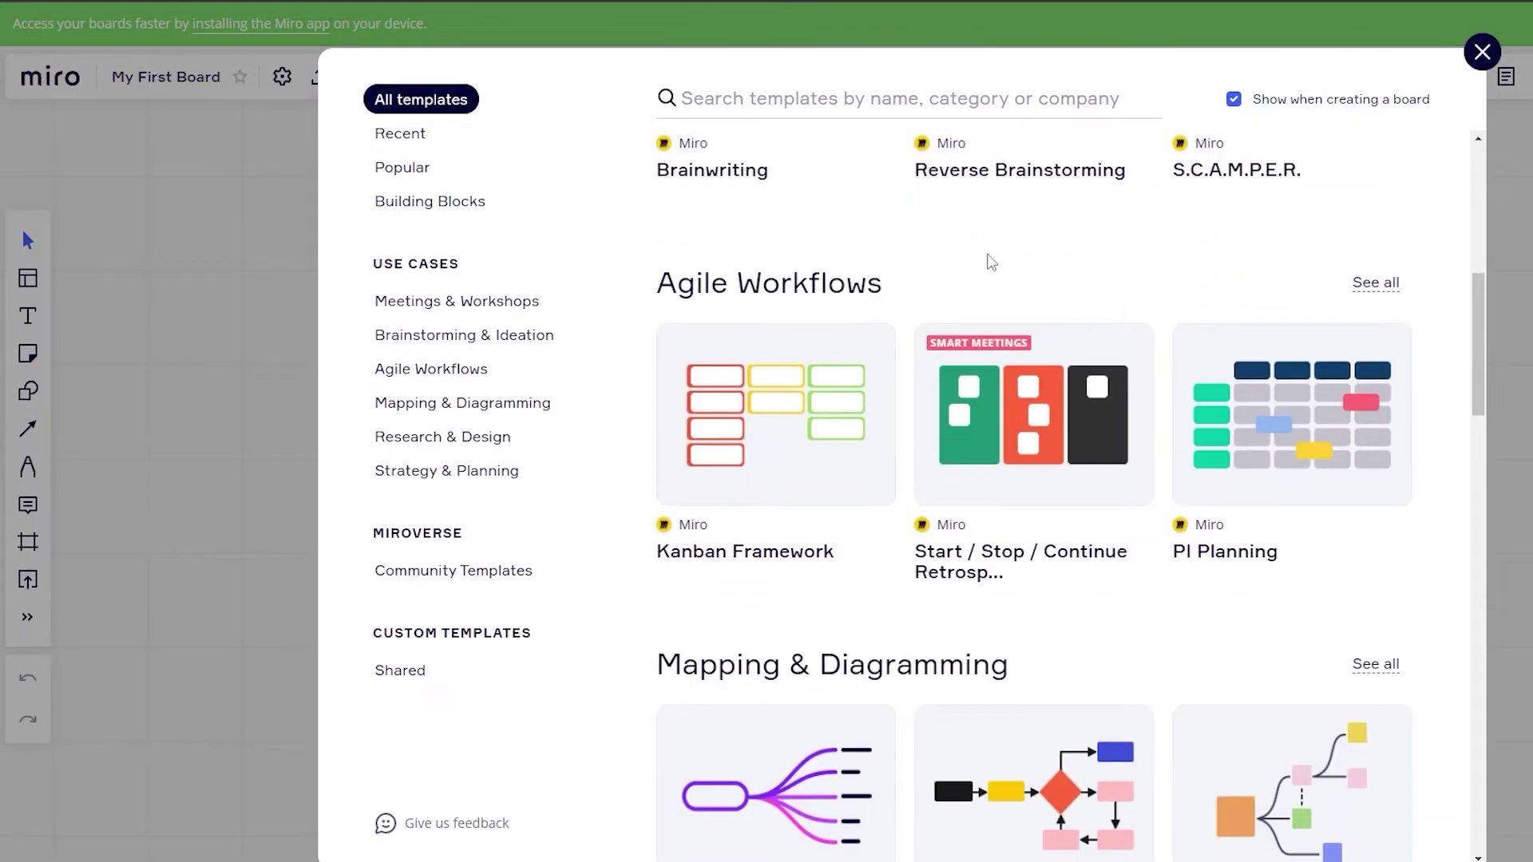
{"action": "scroll", "coordinate": [990, 262], "scroll_direction": "down", "scroll_amount": 2}
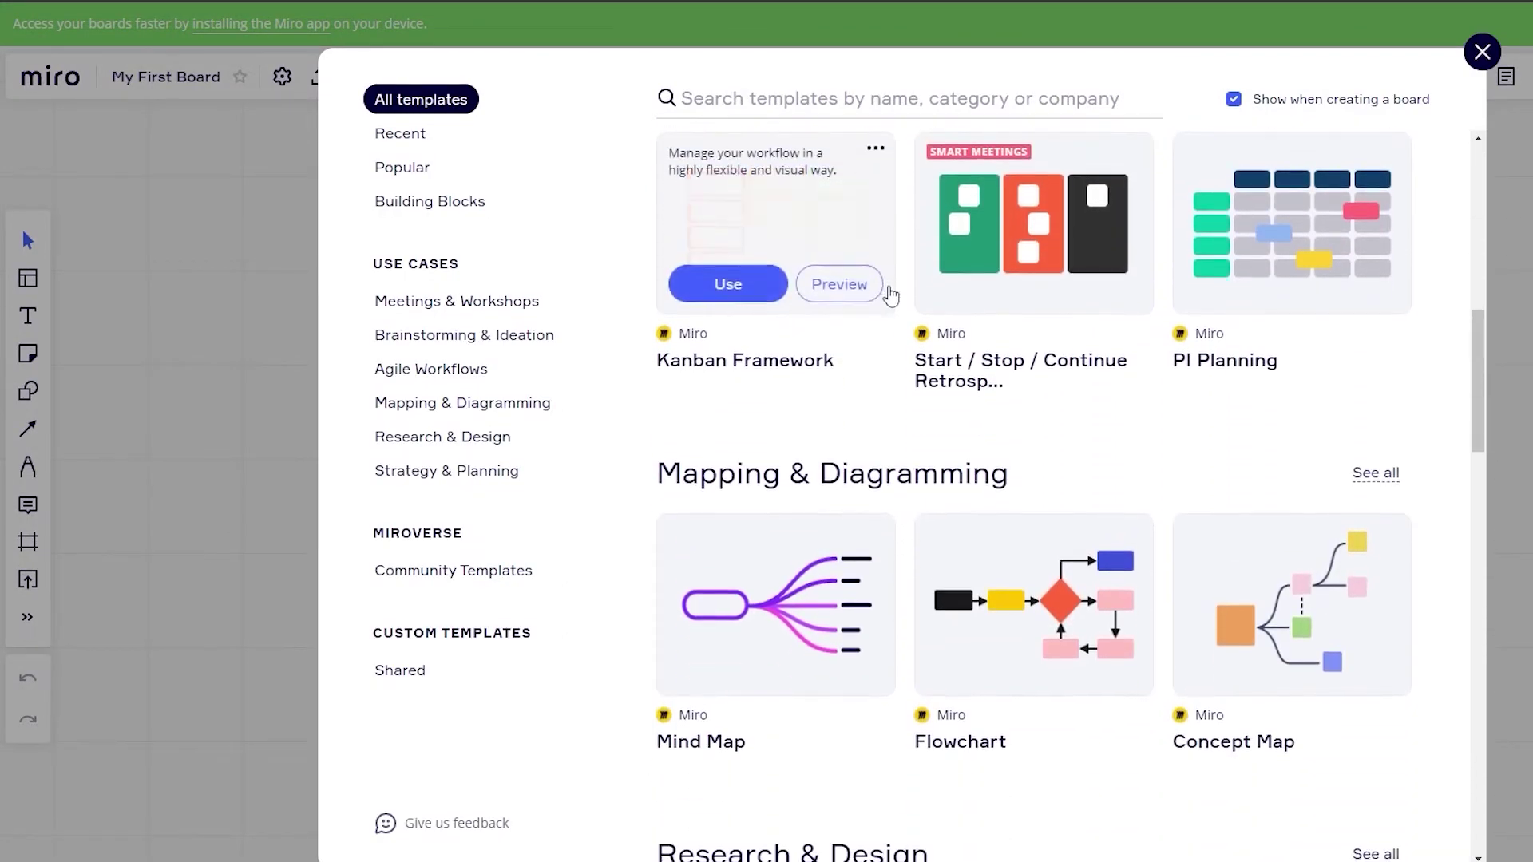
{"action": "scroll", "coordinate": [962, 386], "scroll_direction": "down", "scroll_amount": 7}
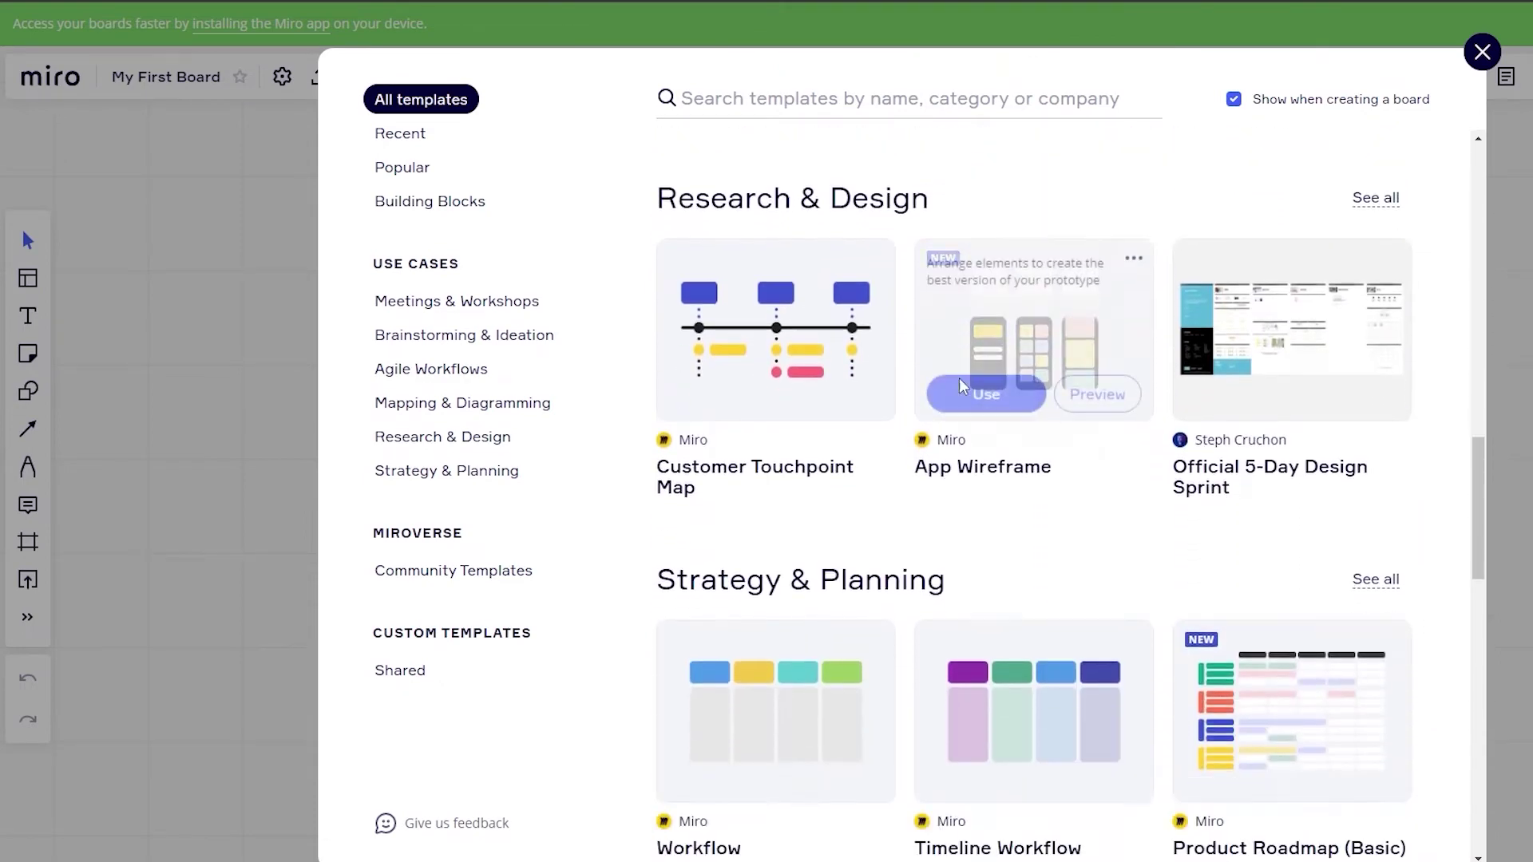
{"action": "scroll", "coordinate": [961, 386], "scroll_direction": "down", "scroll_amount": 6}
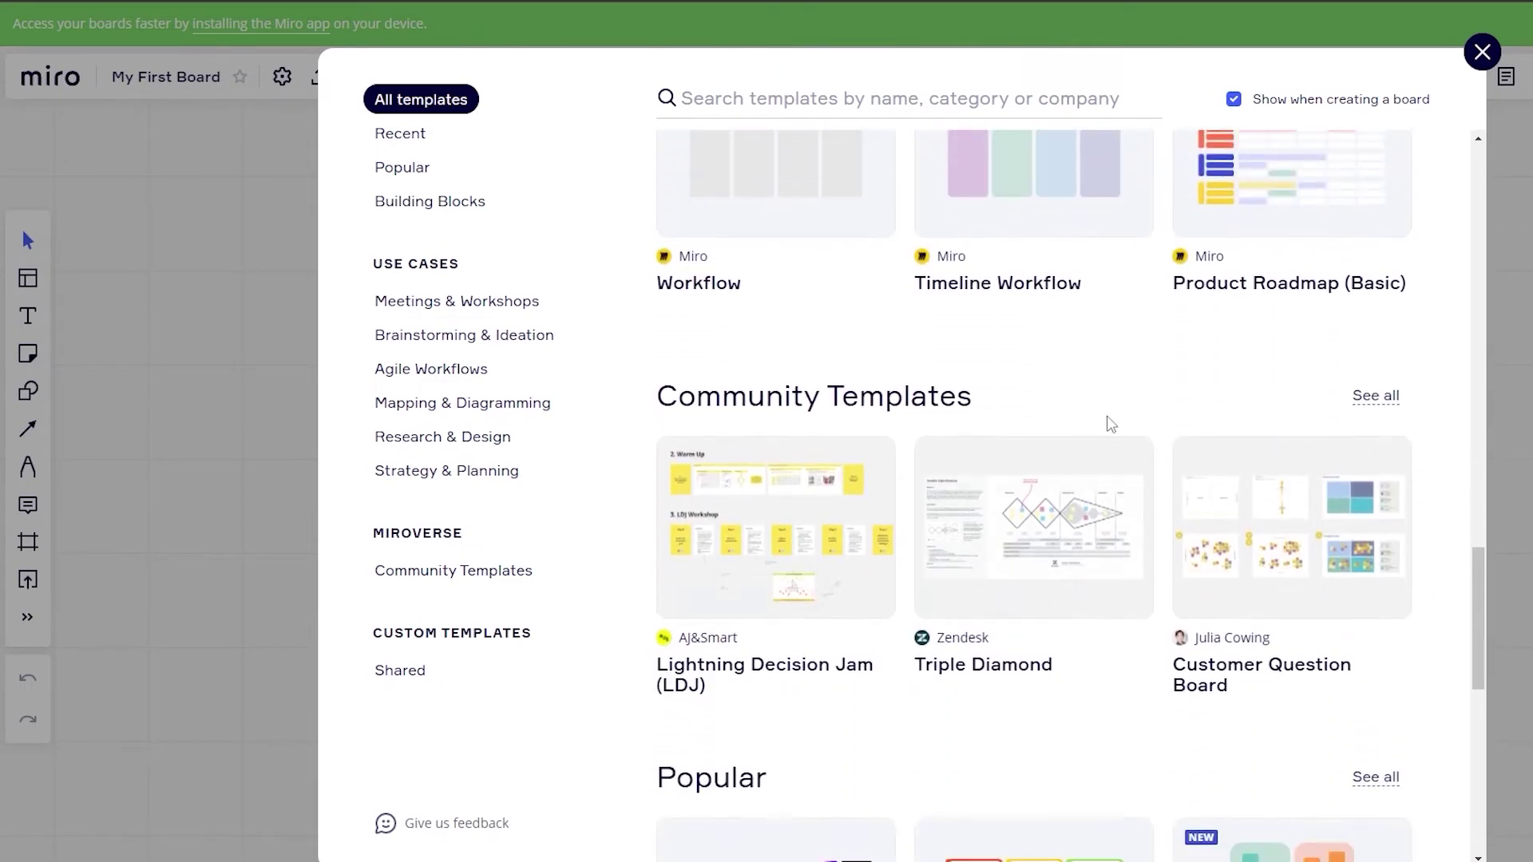
{"action": "scroll", "coordinate": [1109, 524], "scroll_direction": "down", "scroll_amount": 5}
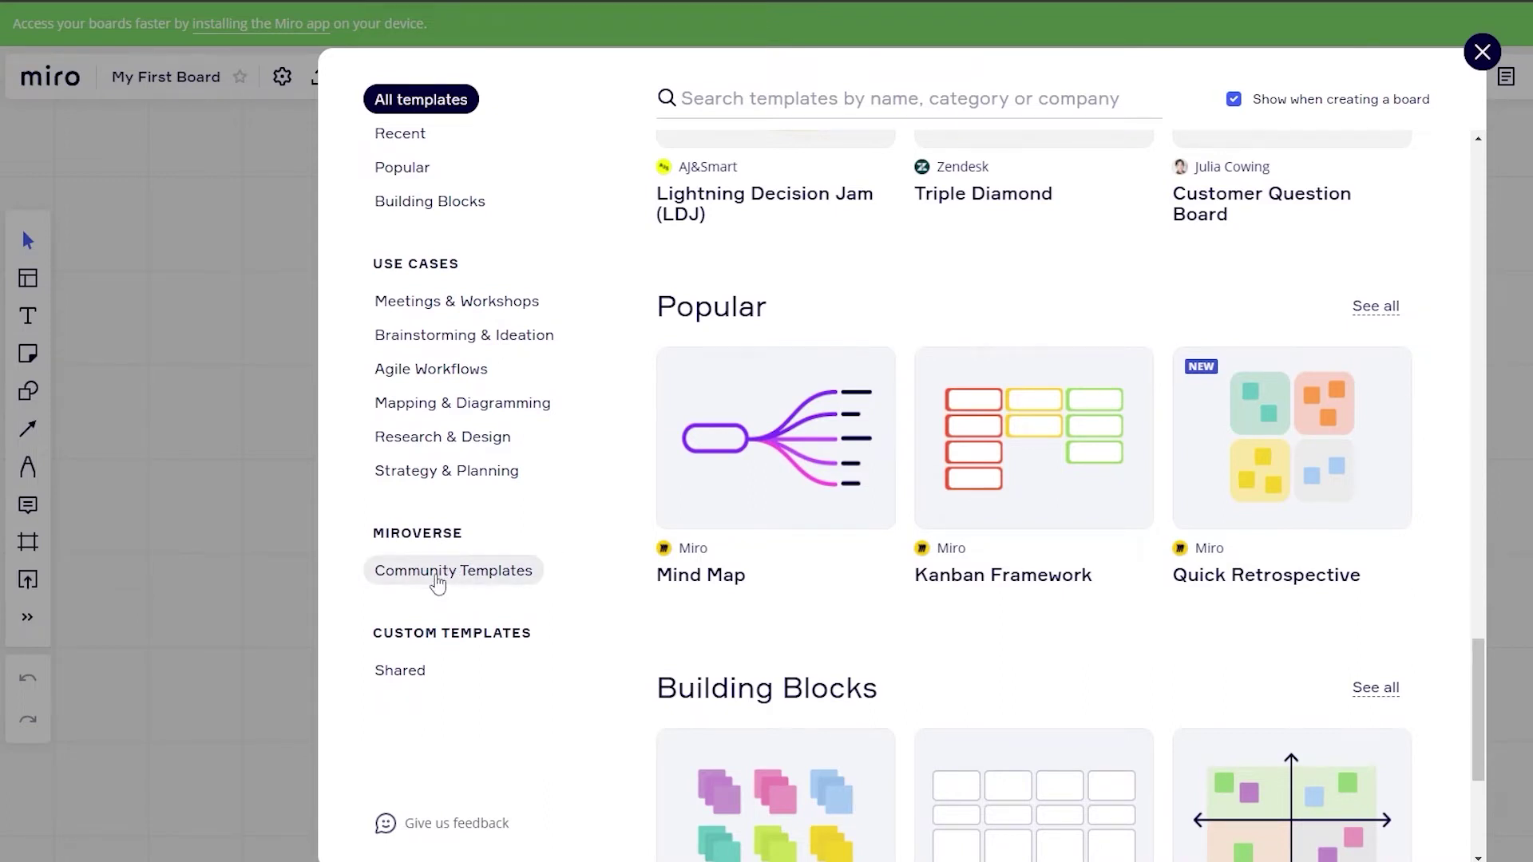
Filter the gallery to Miroverse Community Templates and browse them, like Lightning Decision Jam.
{"action": "left_click", "coordinate": [436, 581]}
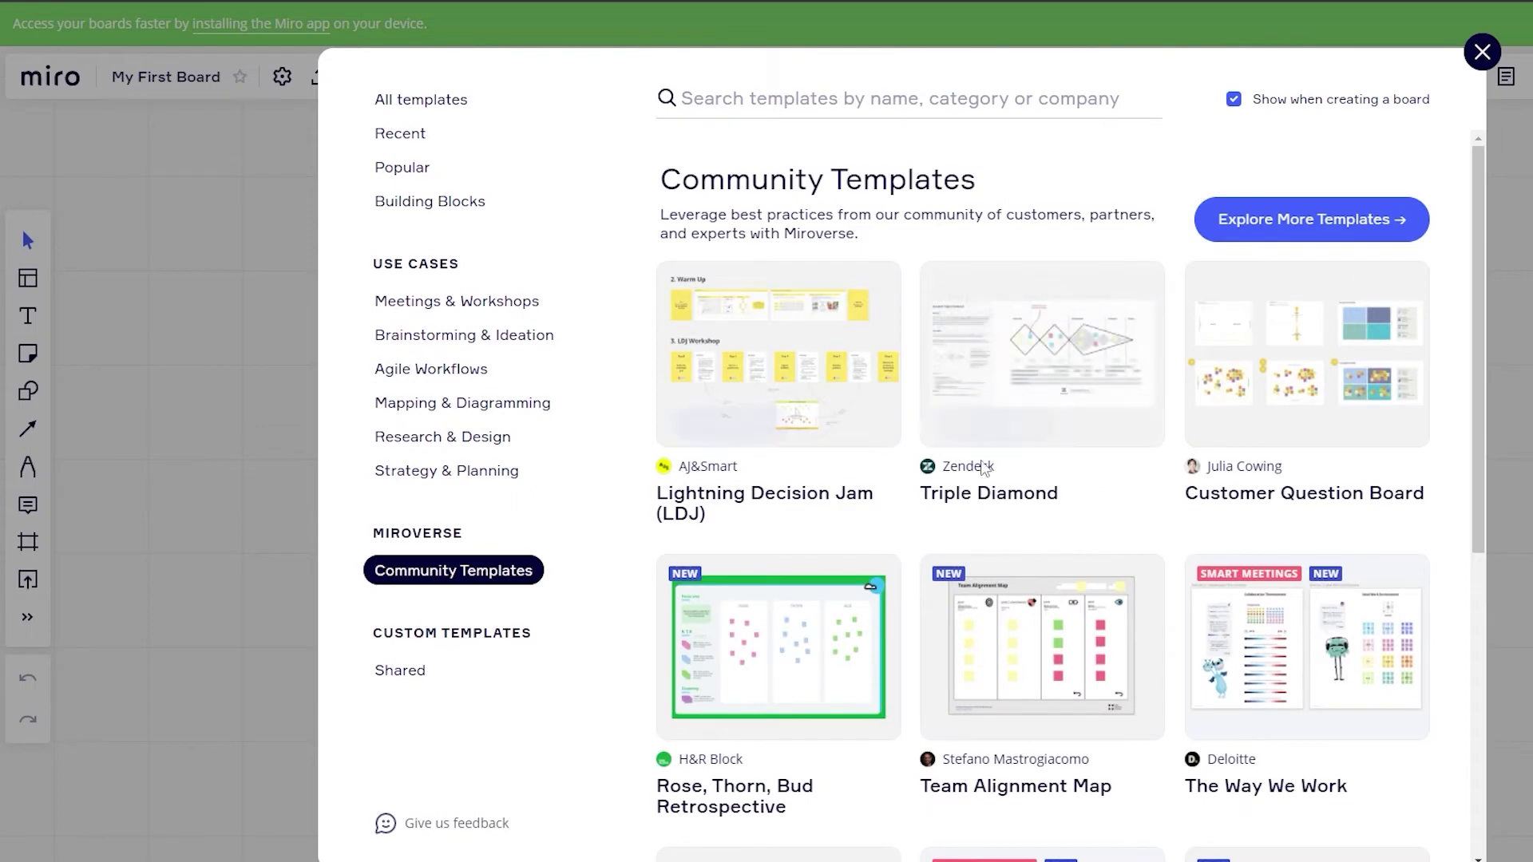
{"action": "scroll", "coordinate": [1062, 503], "scroll_direction": "down", "scroll_amount": 2}
{"action": "scroll", "coordinate": [1062, 503], "scroll_direction": "down", "scroll_amount": 6}
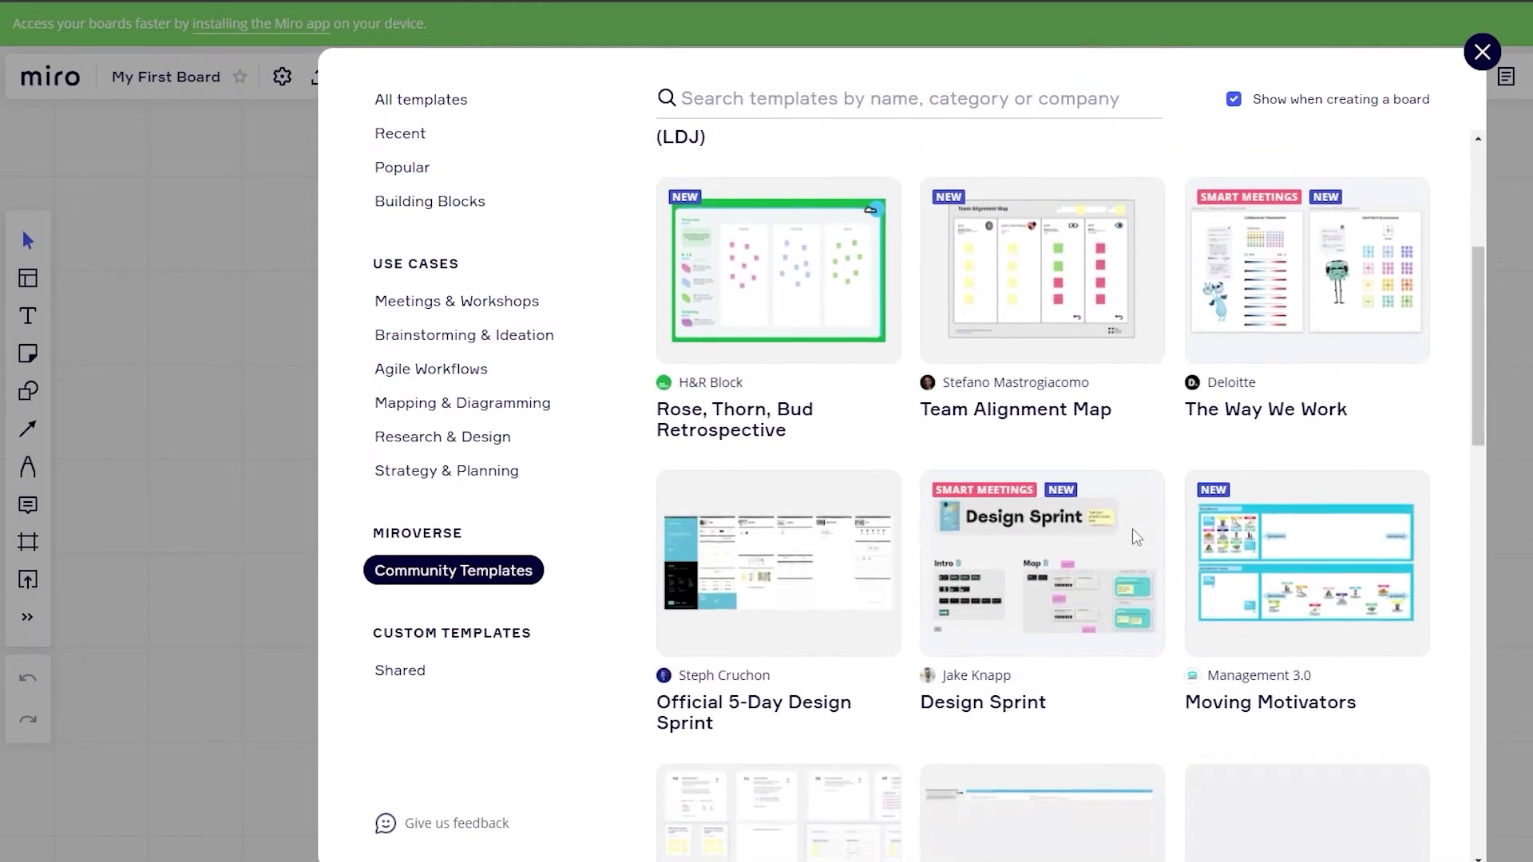
{"action": "scroll", "coordinate": [1181, 511], "scroll_direction": "down", "scroll_amount": 3}
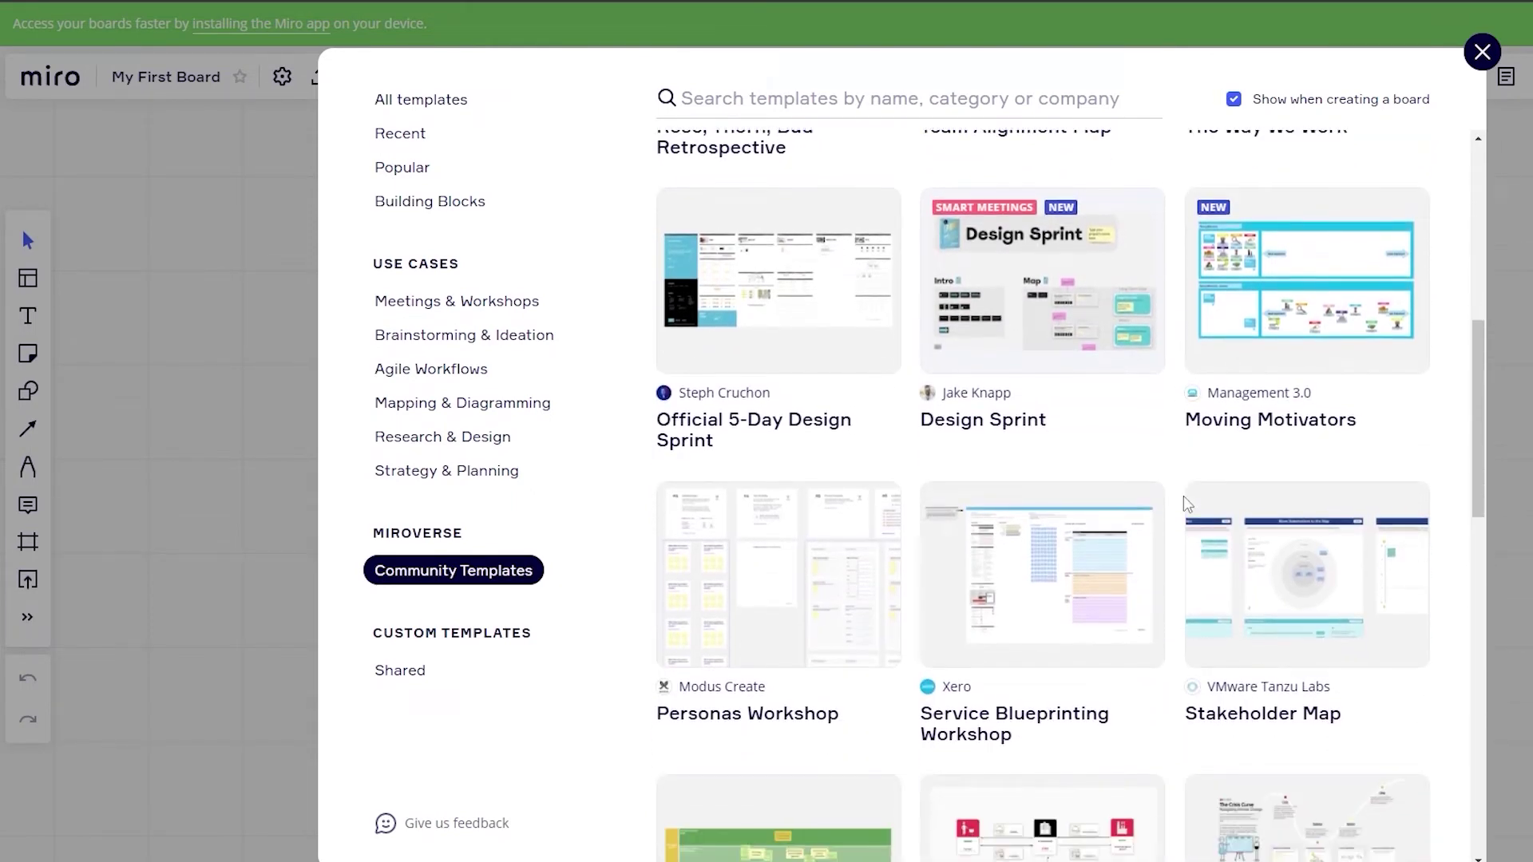
{"action": "scroll", "coordinate": [1166, 506], "scroll_direction": "down", "scroll_amount": 2}
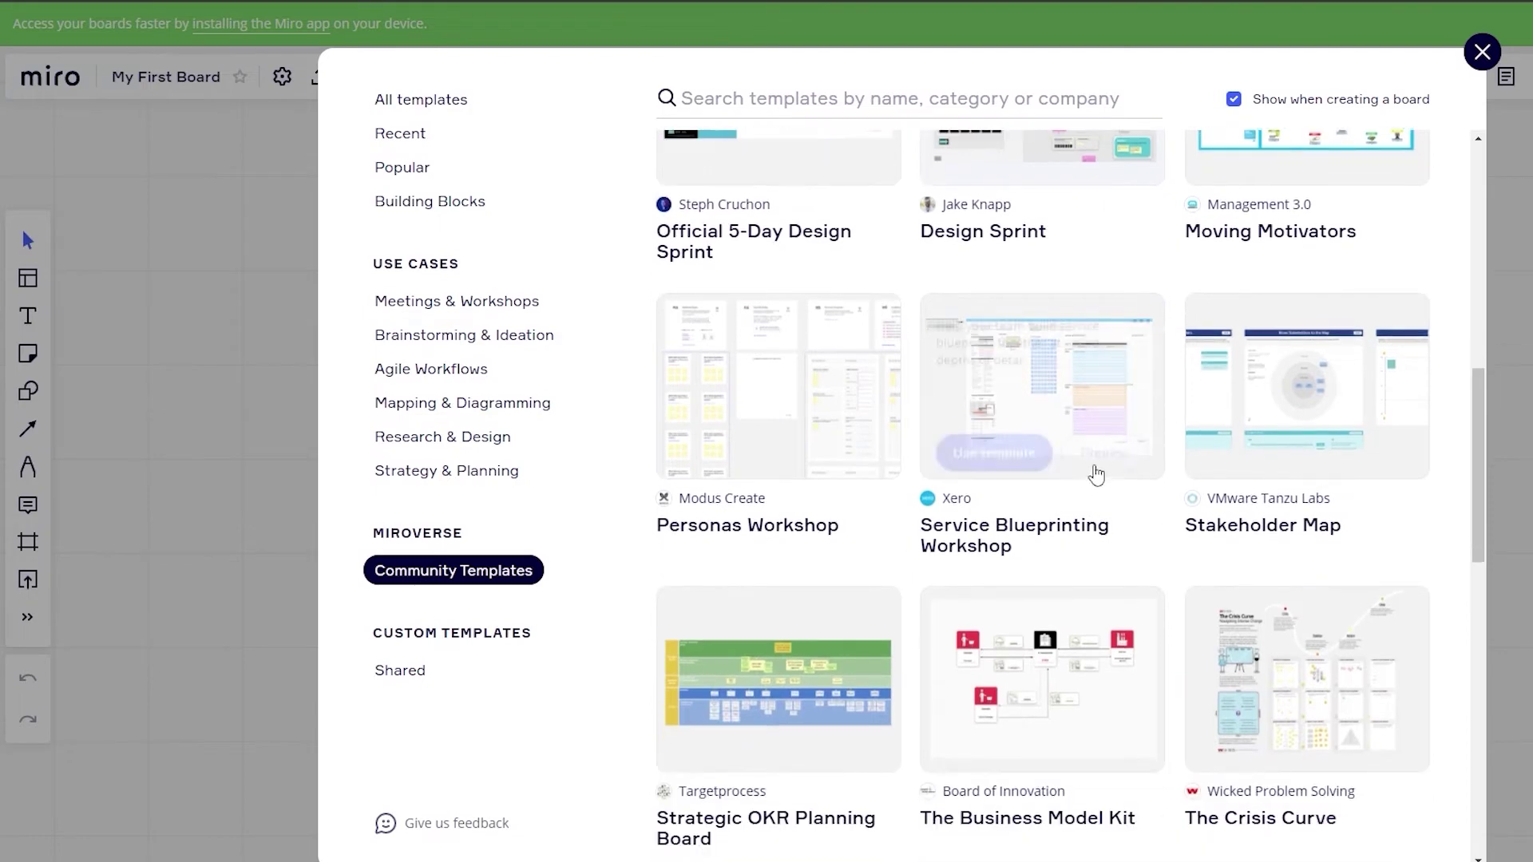
{"action": "scroll", "coordinate": [1174, 463], "scroll_direction": "down", "scroll_amount": 4}
{"action": "scroll", "coordinate": [1176, 463], "scroll_direction": "up", "scroll_amount": 10}
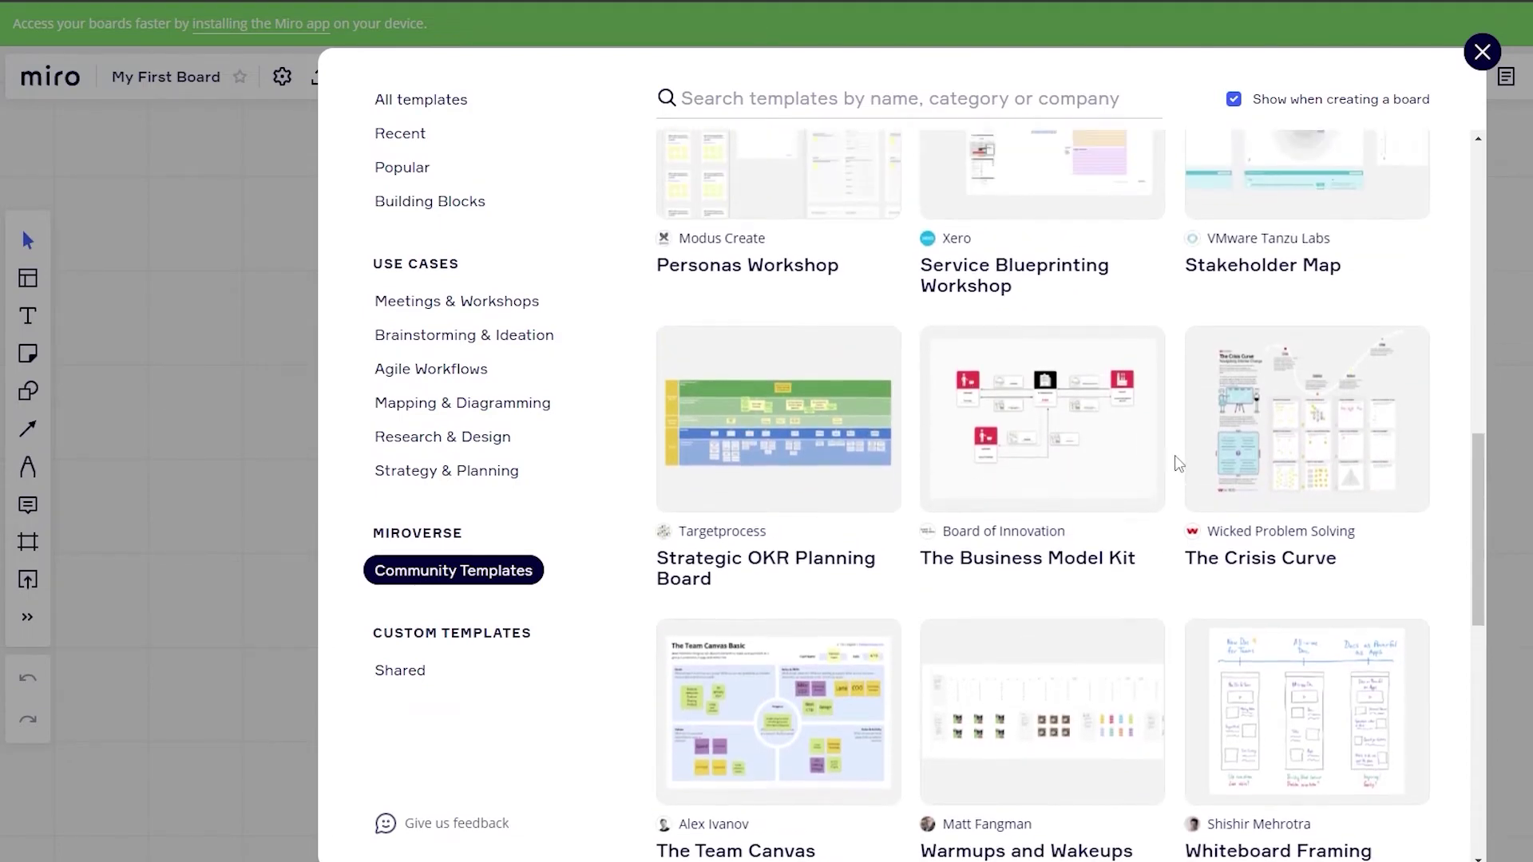
{"action": "scroll", "coordinate": [1176, 463], "scroll_direction": "up", "scroll_amount": 4}
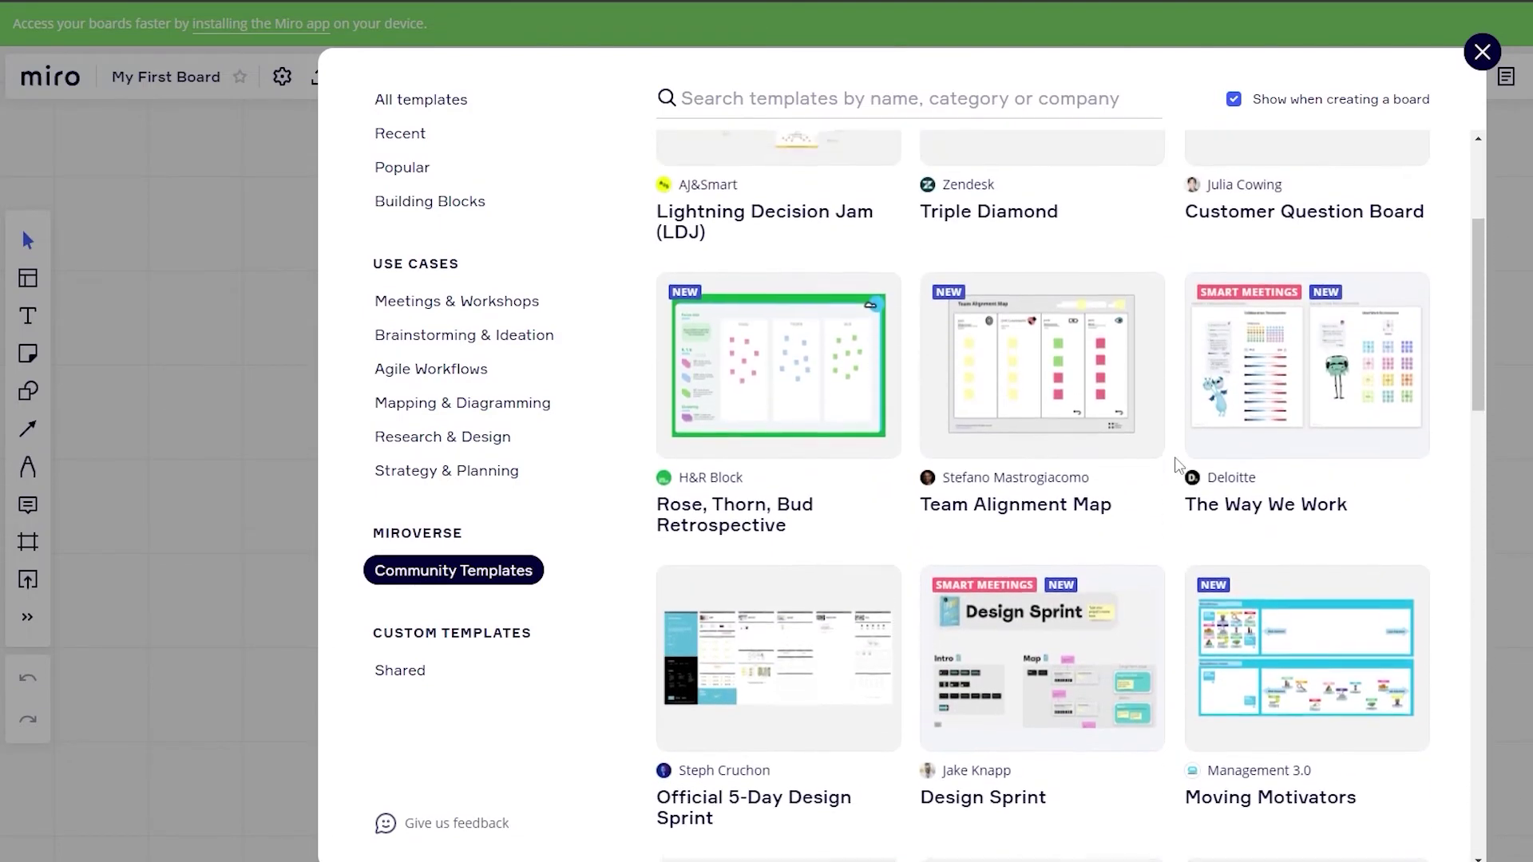
{"action": "scroll", "coordinate": [1180, 465], "scroll_direction": "up", "scroll_amount": 1}
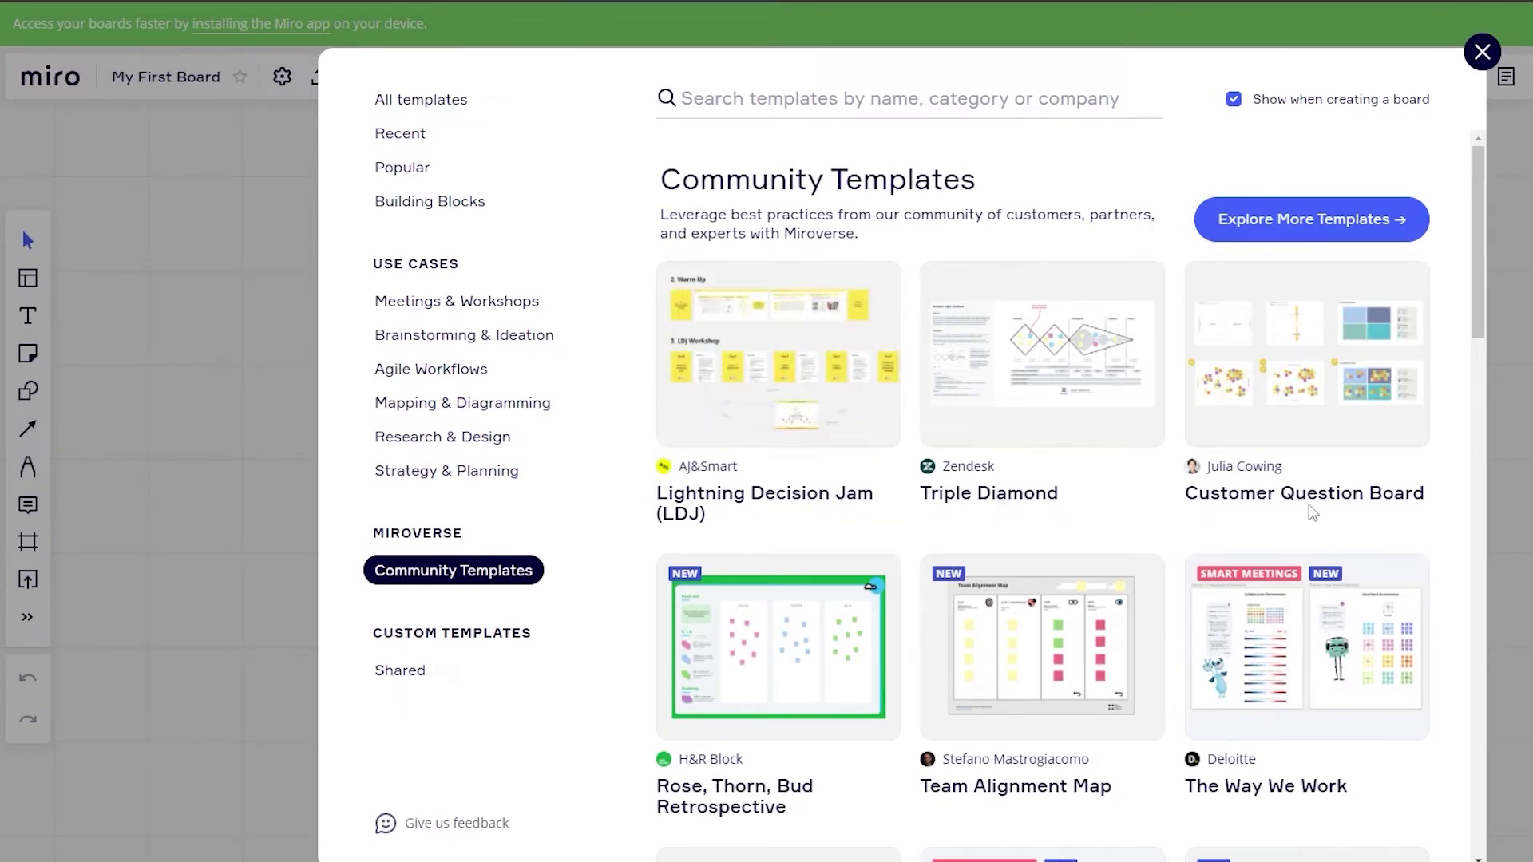
{"action": "scroll", "coordinate": [1184, 495], "scroll_direction": "down", "scroll_amount": 7}
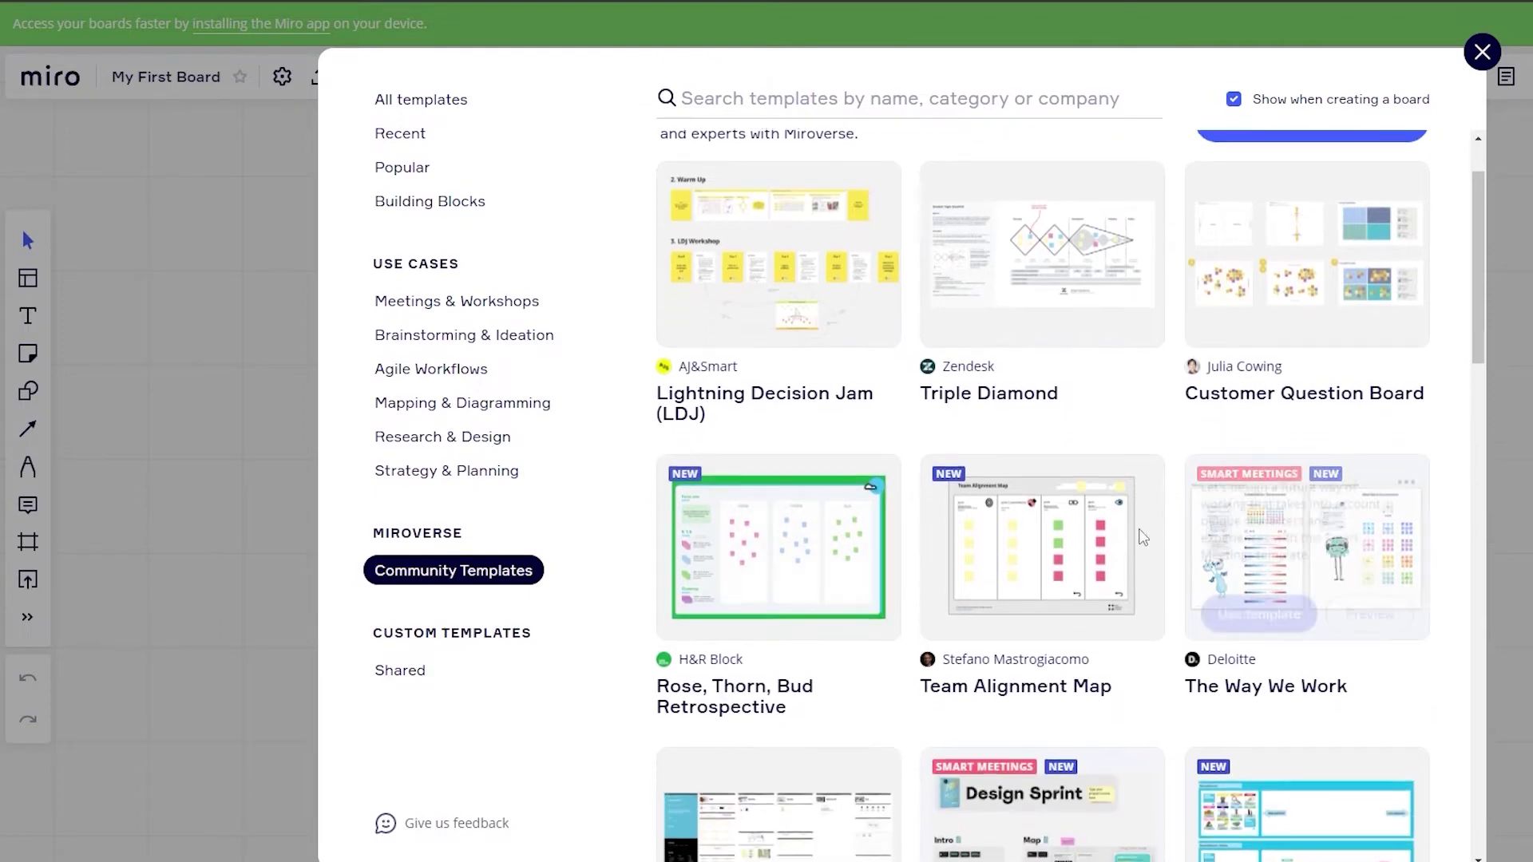
{"action": "scroll", "coordinate": [1068, 488], "scroll_direction": "down", "scroll_amount": 6}
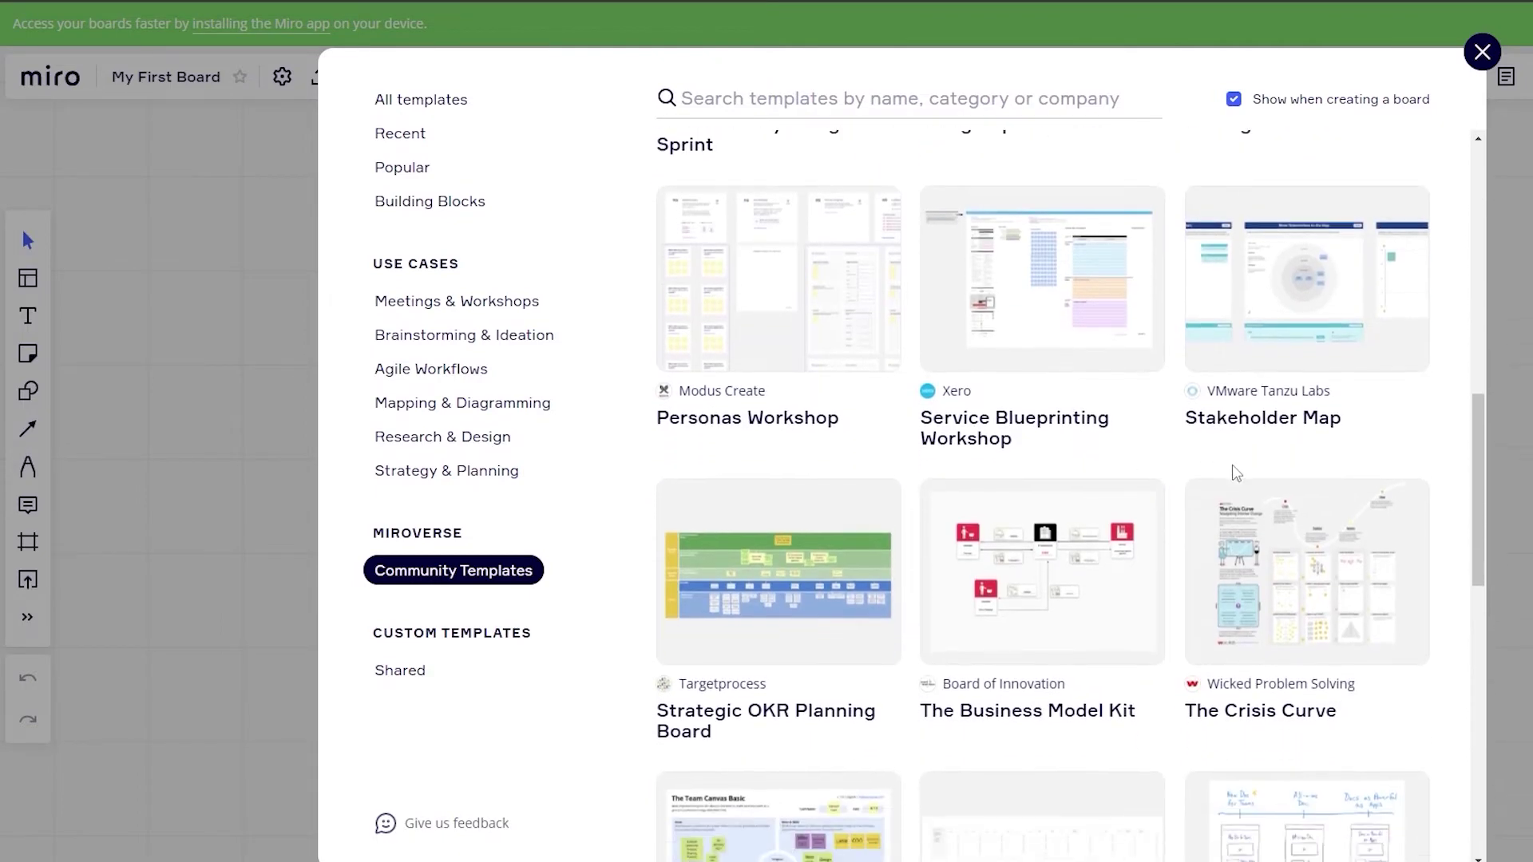
{"action": "scroll", "coordinate": [1070, 479], "scroll_direction": "up", "scroll_amount": 1}
Search templates for 'project managment' and add the Project Organizational Chart template.
{"action": "left_click", "coordinate": [868, 102]}
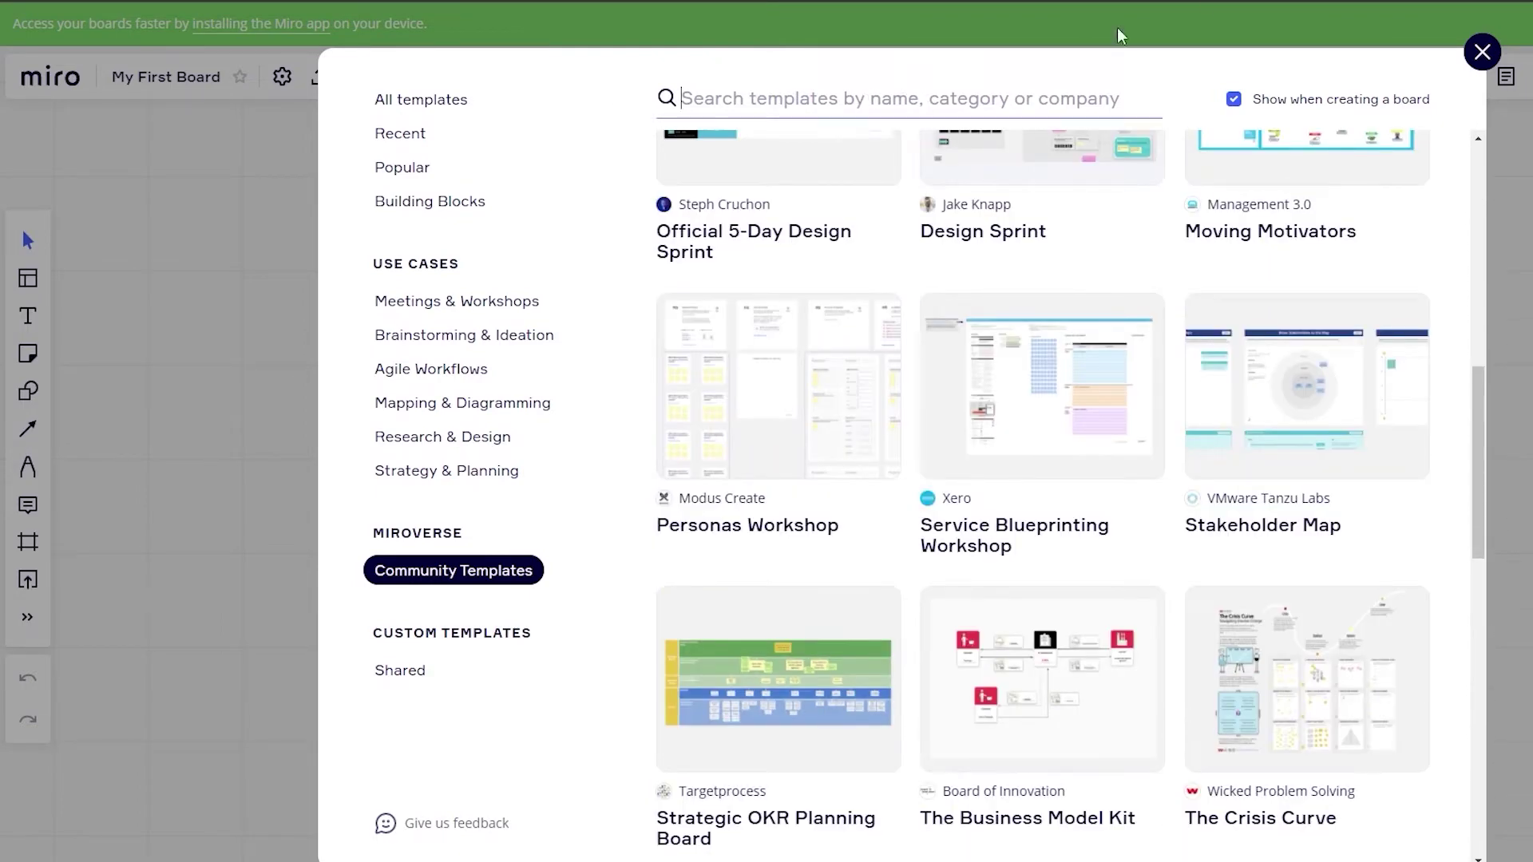
{"action": "type", "text": "pr"}
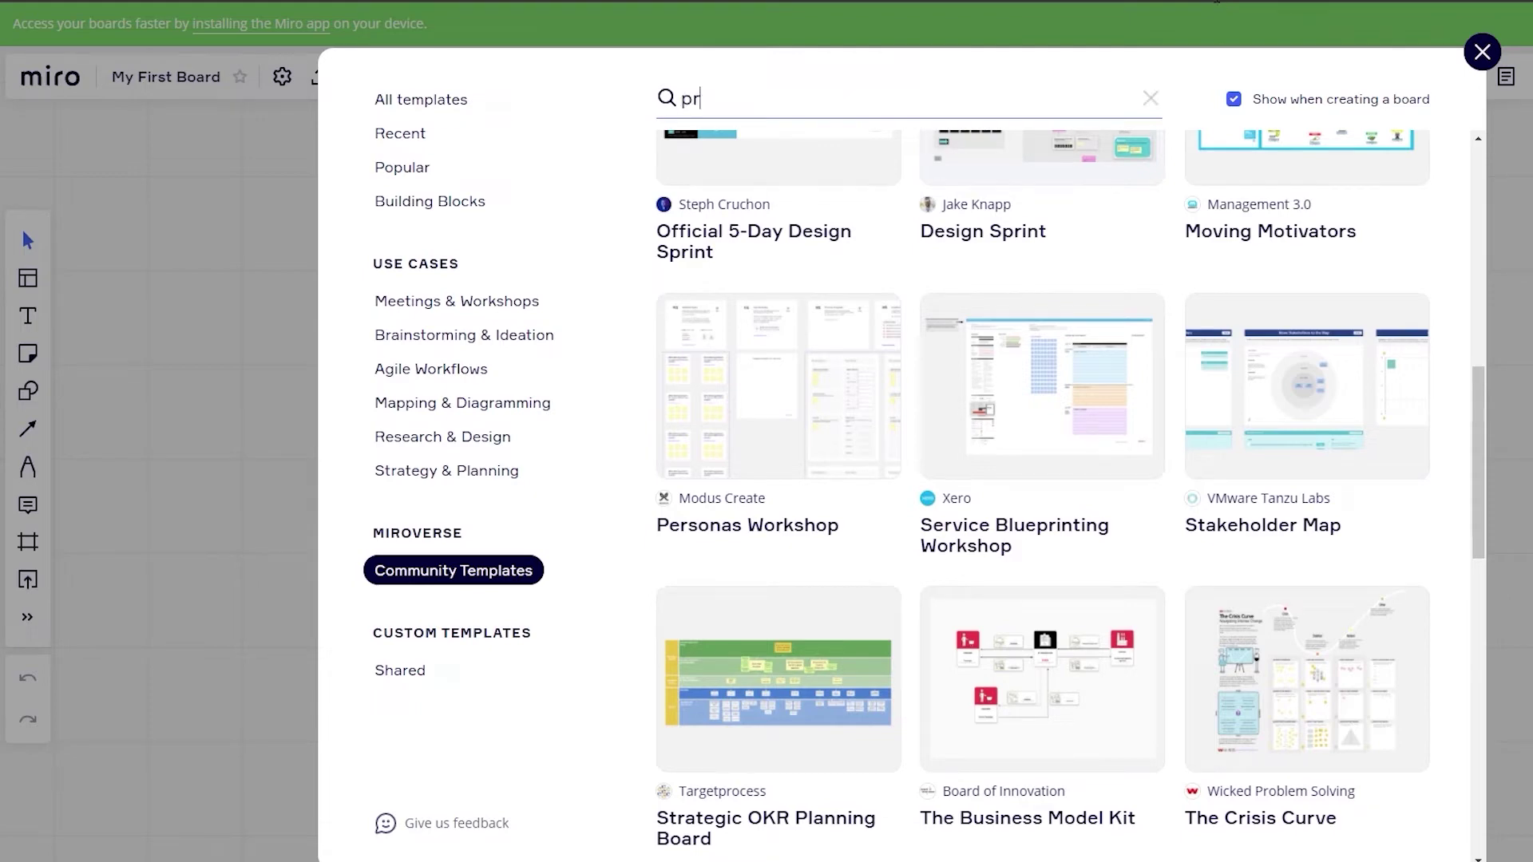
{"action": "type", "text": "oject managment"}
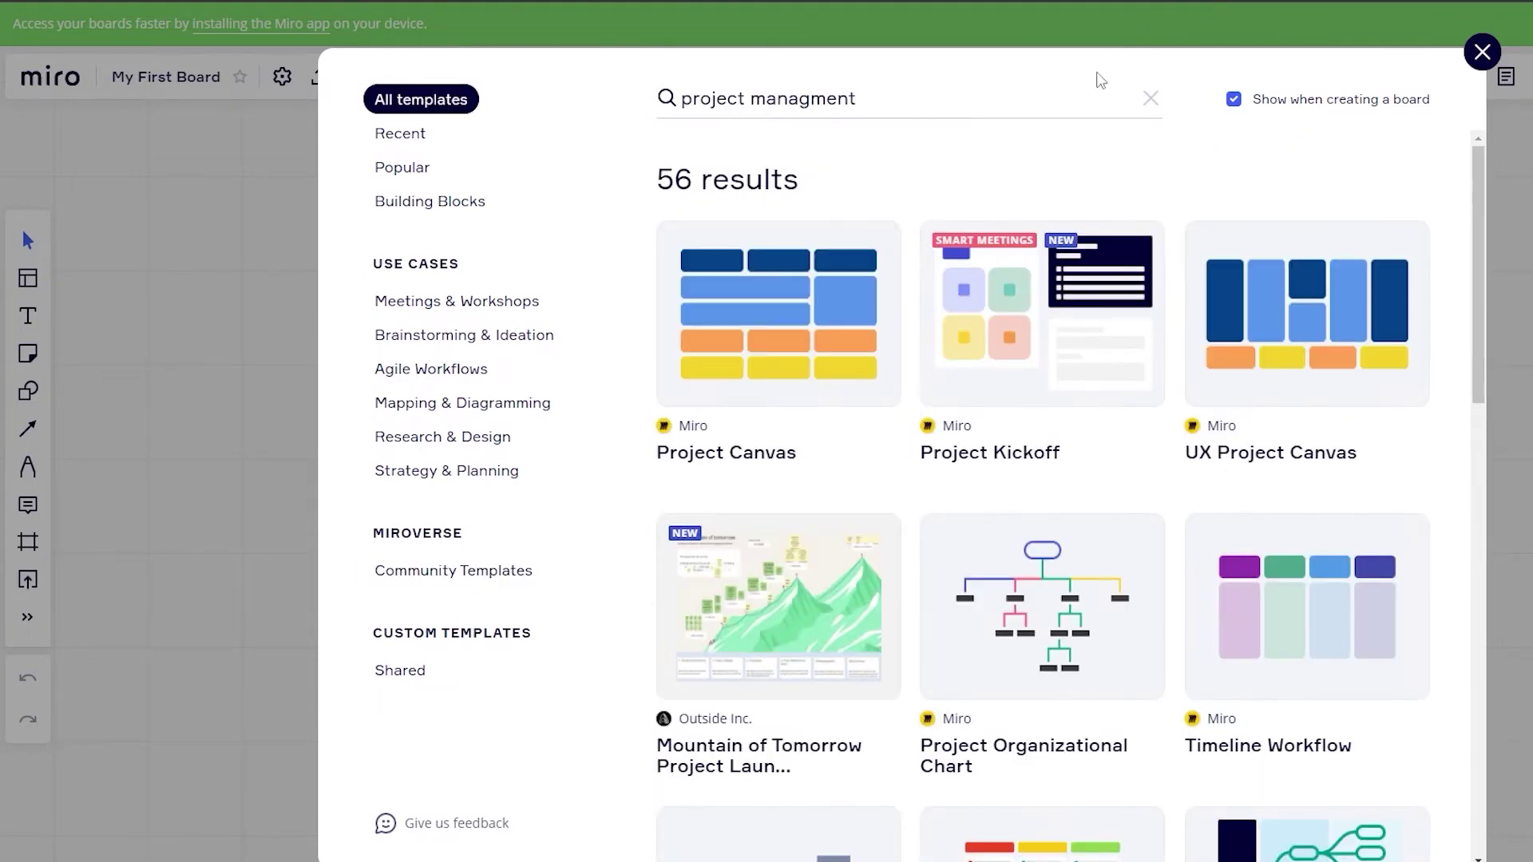
{"action": "mouse_move", "coordinate": [801, 308]}
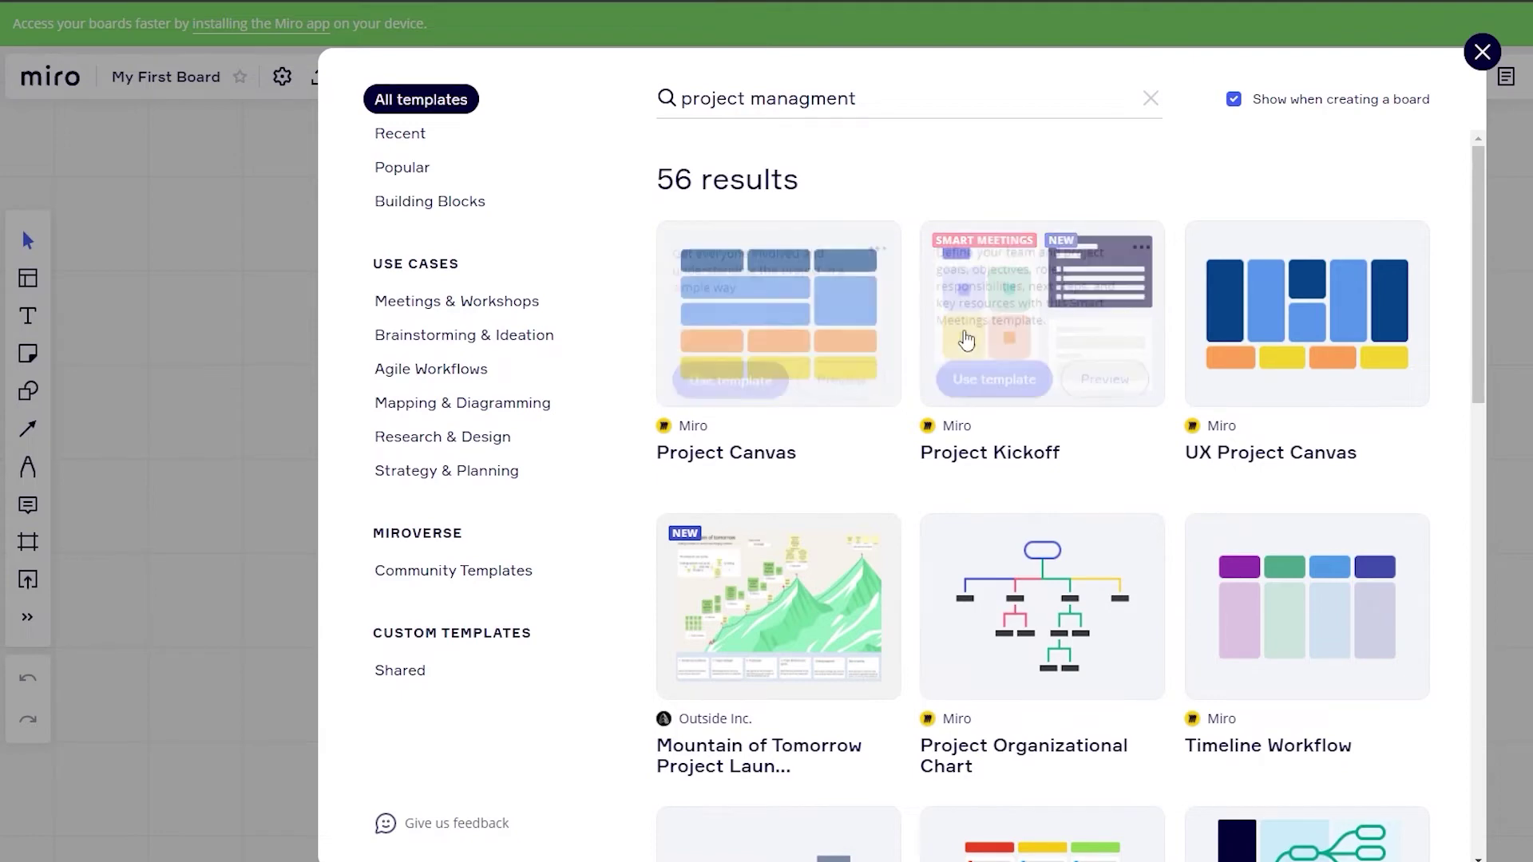
{"action": "mouse_move", "coordinate": [984, 363]}
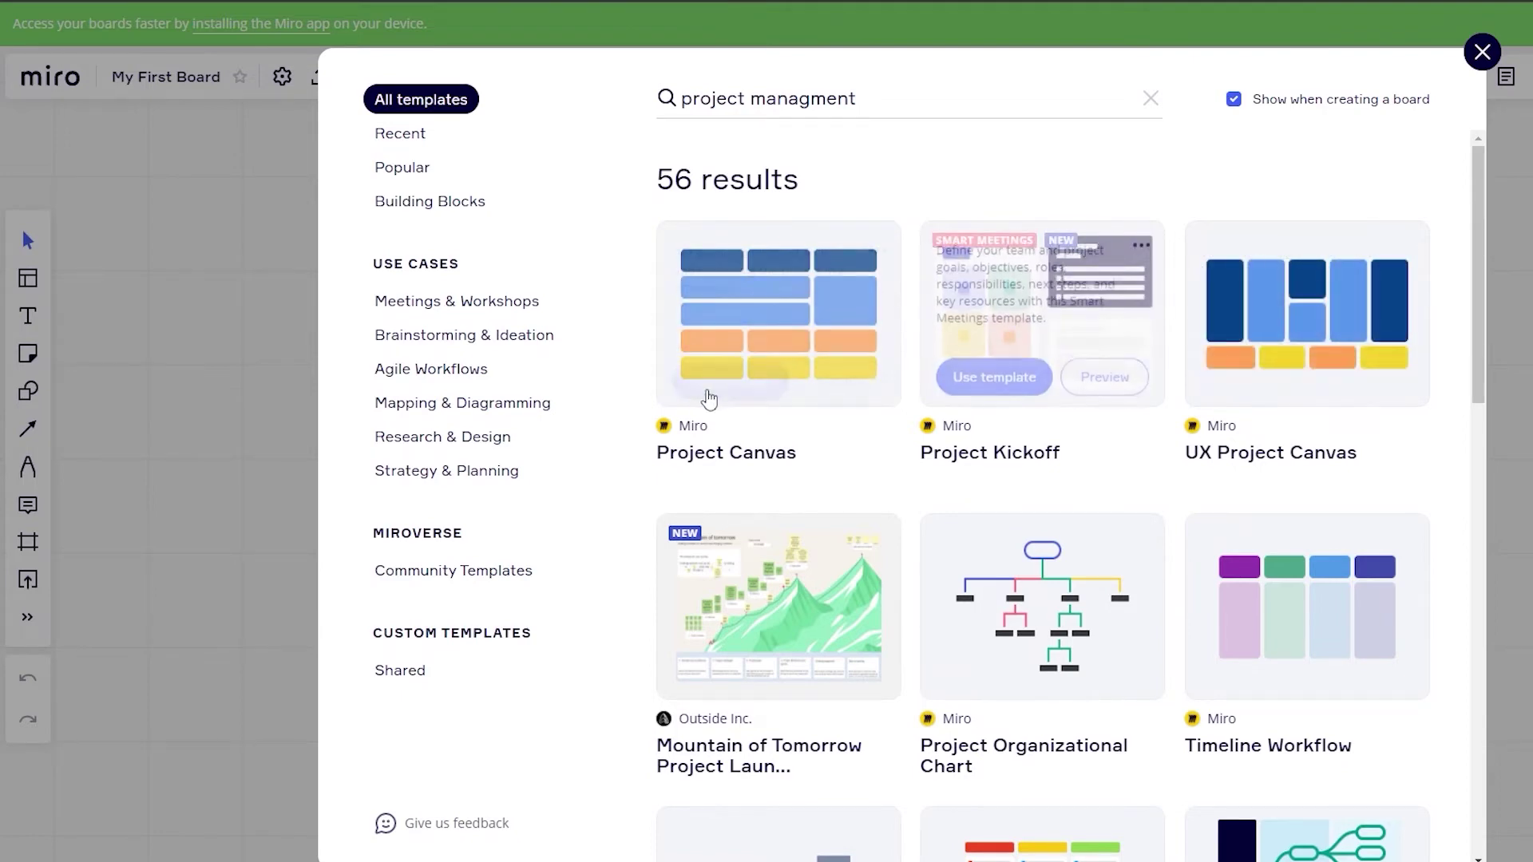
{"action": "scroll", "coordinate": [1002, 477], "scroll_direction": "down", "scroll_amount": 1}
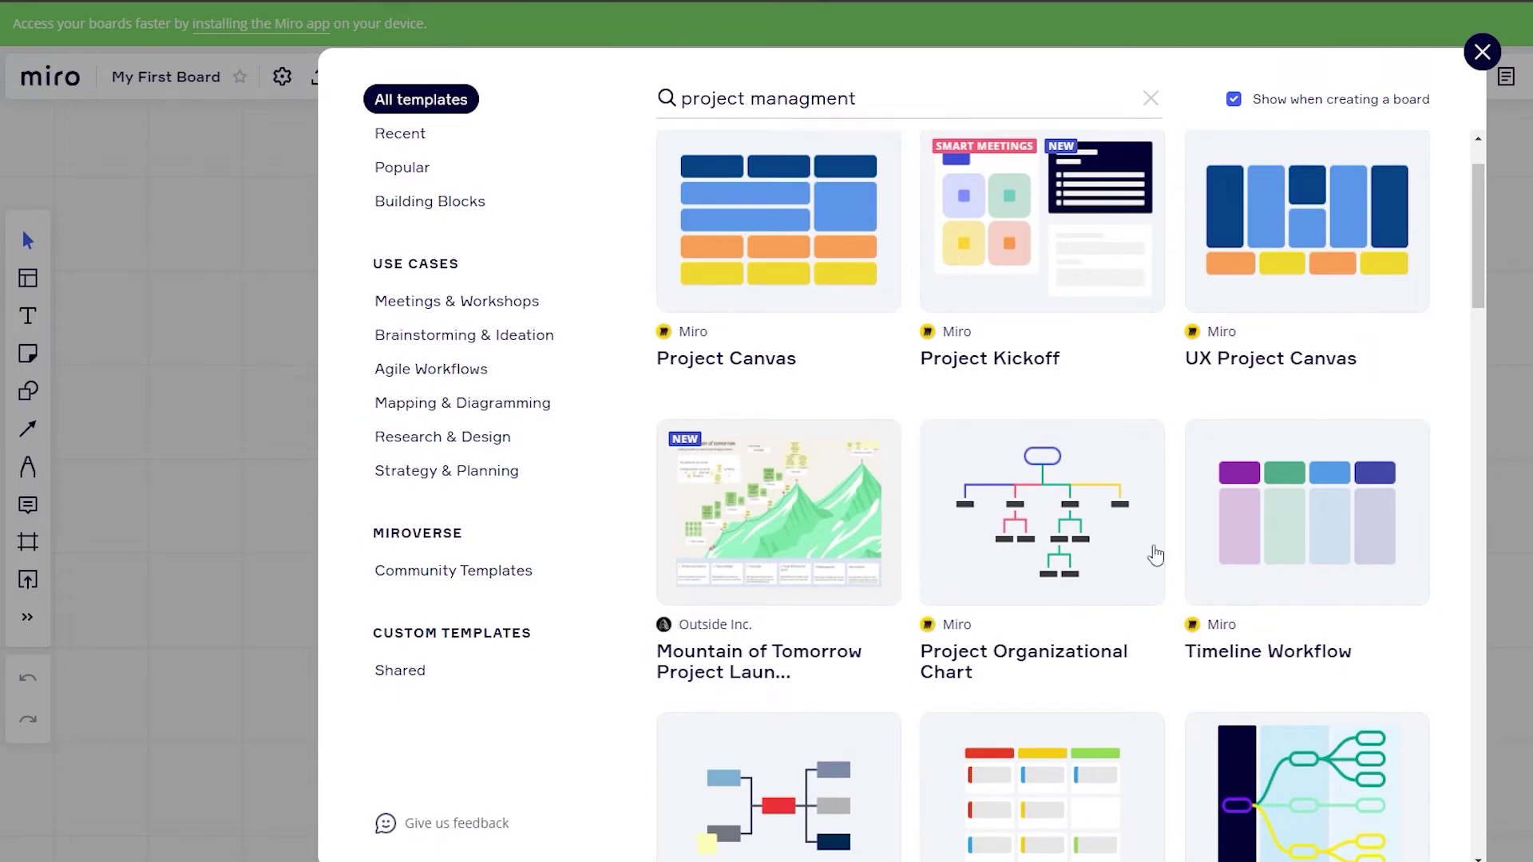
{"action": "mouse_move", "coordinate": [988, 611]}
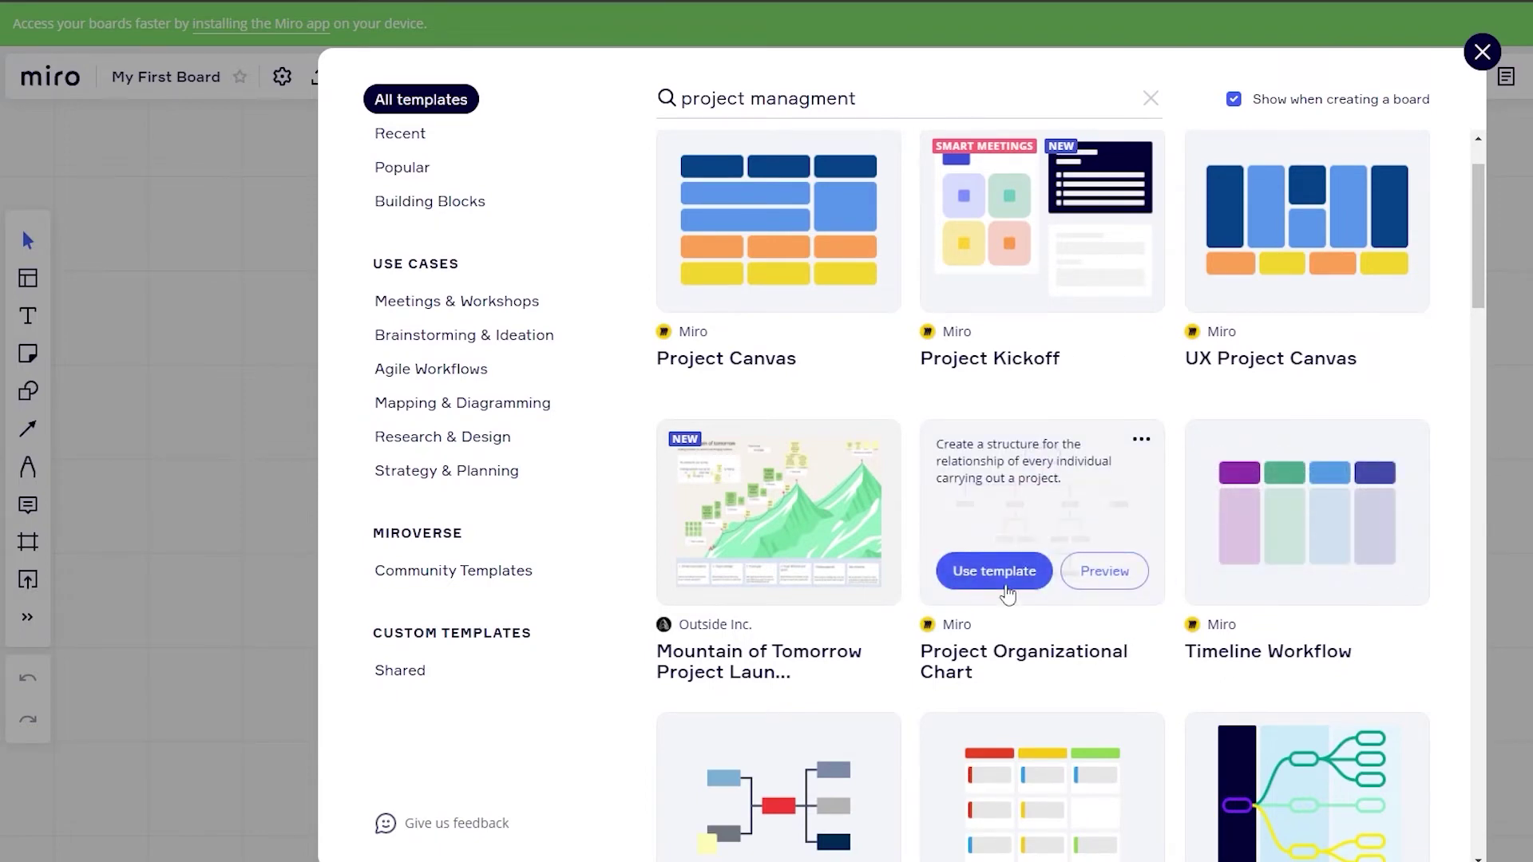
{"action": "left_click", "coordinate": [1009, 585]}
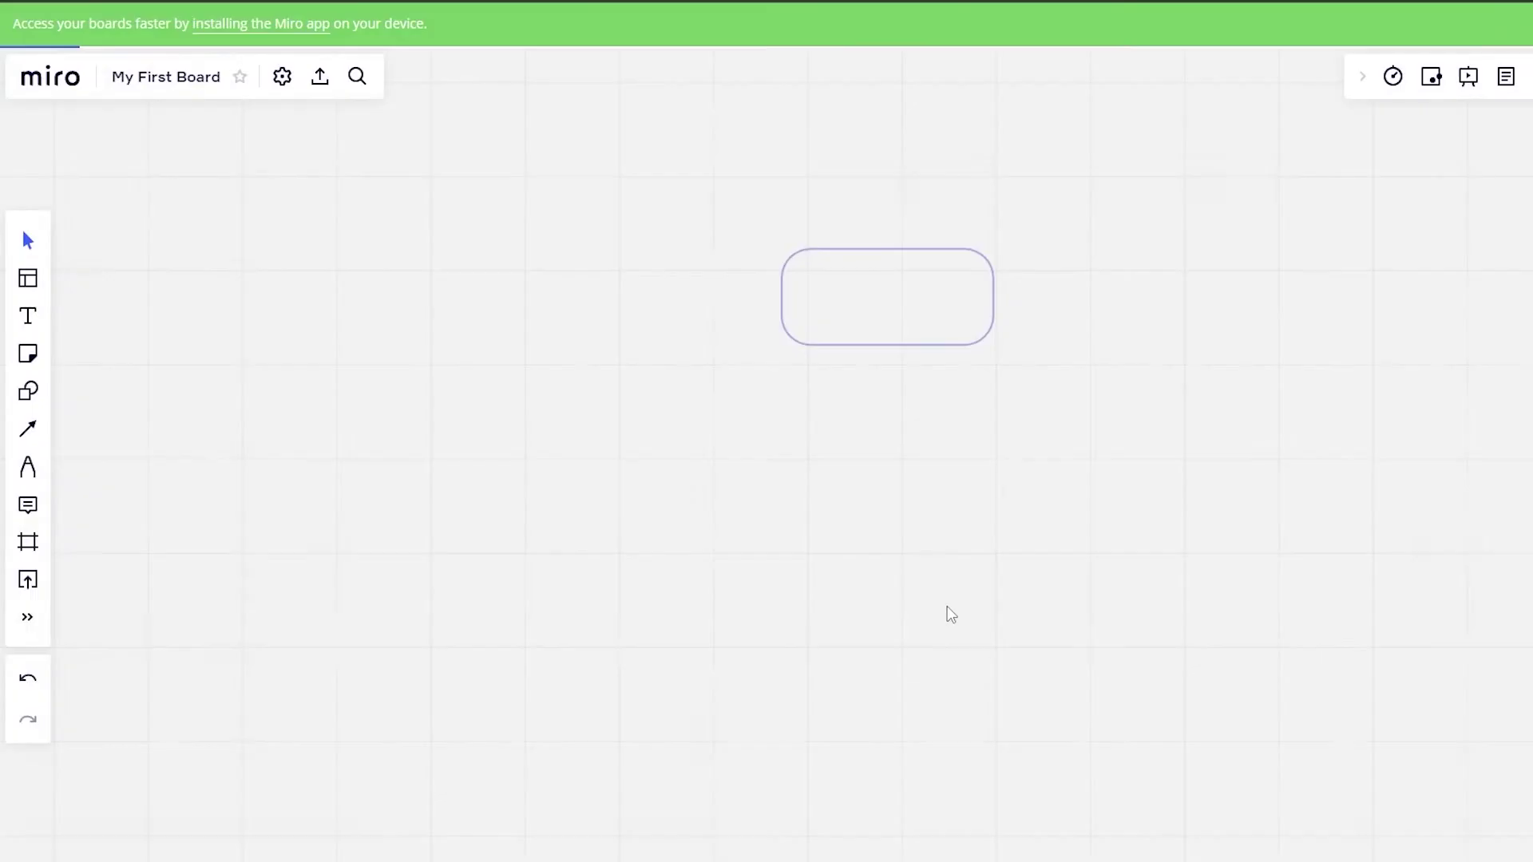
Deselect the inserted chart and pan until the Community Partnerships org chart is centred.
{"action": "scroll", "coordinate": [886, 568], "scroll_direction": "down", "scroll_amount": 3}
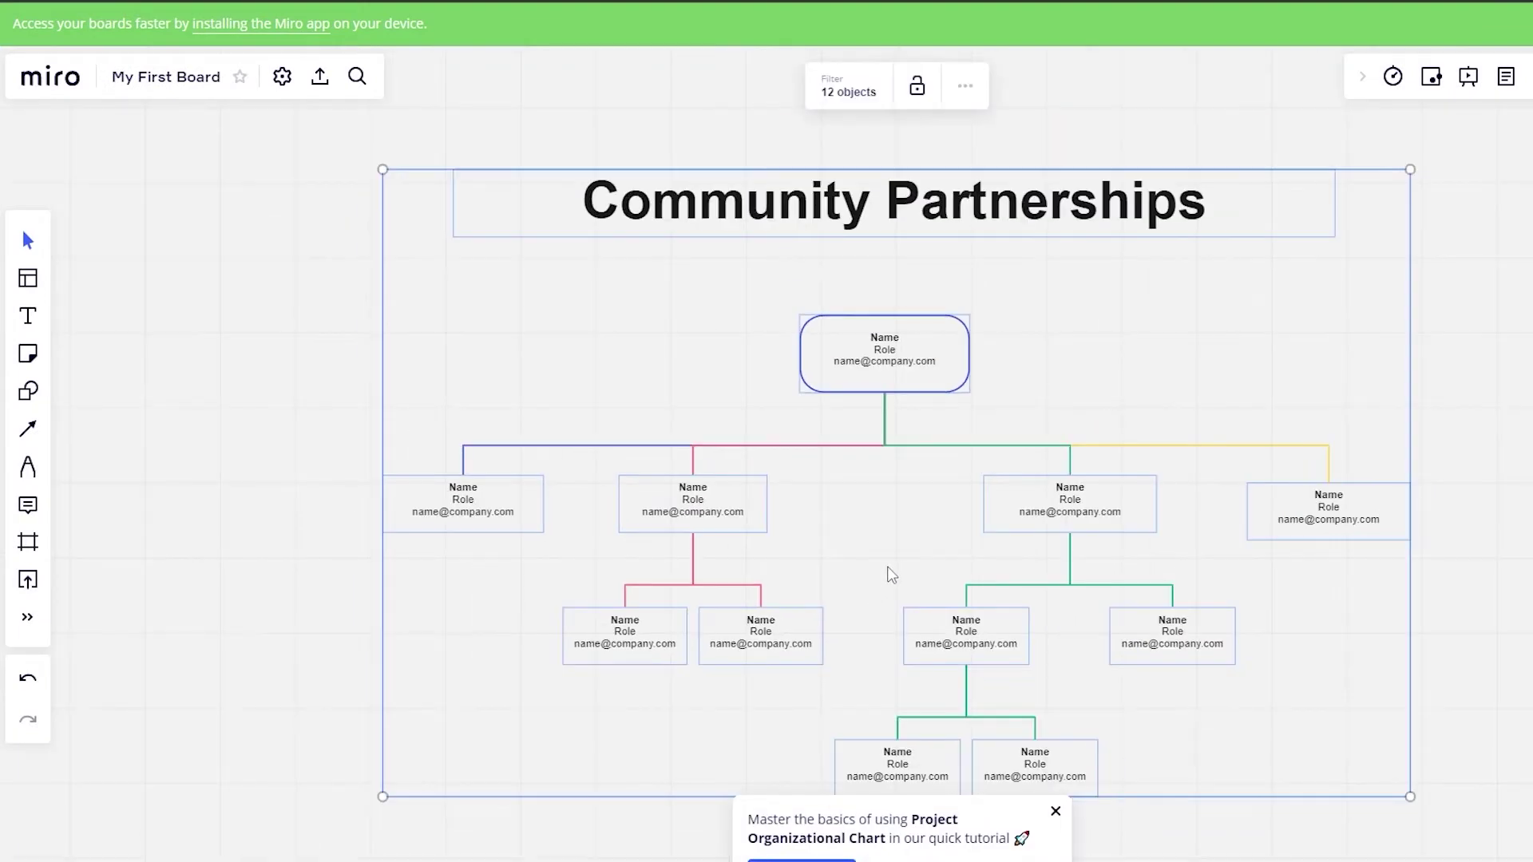
{"action": "left_click", "coordinate": [887, 573]}
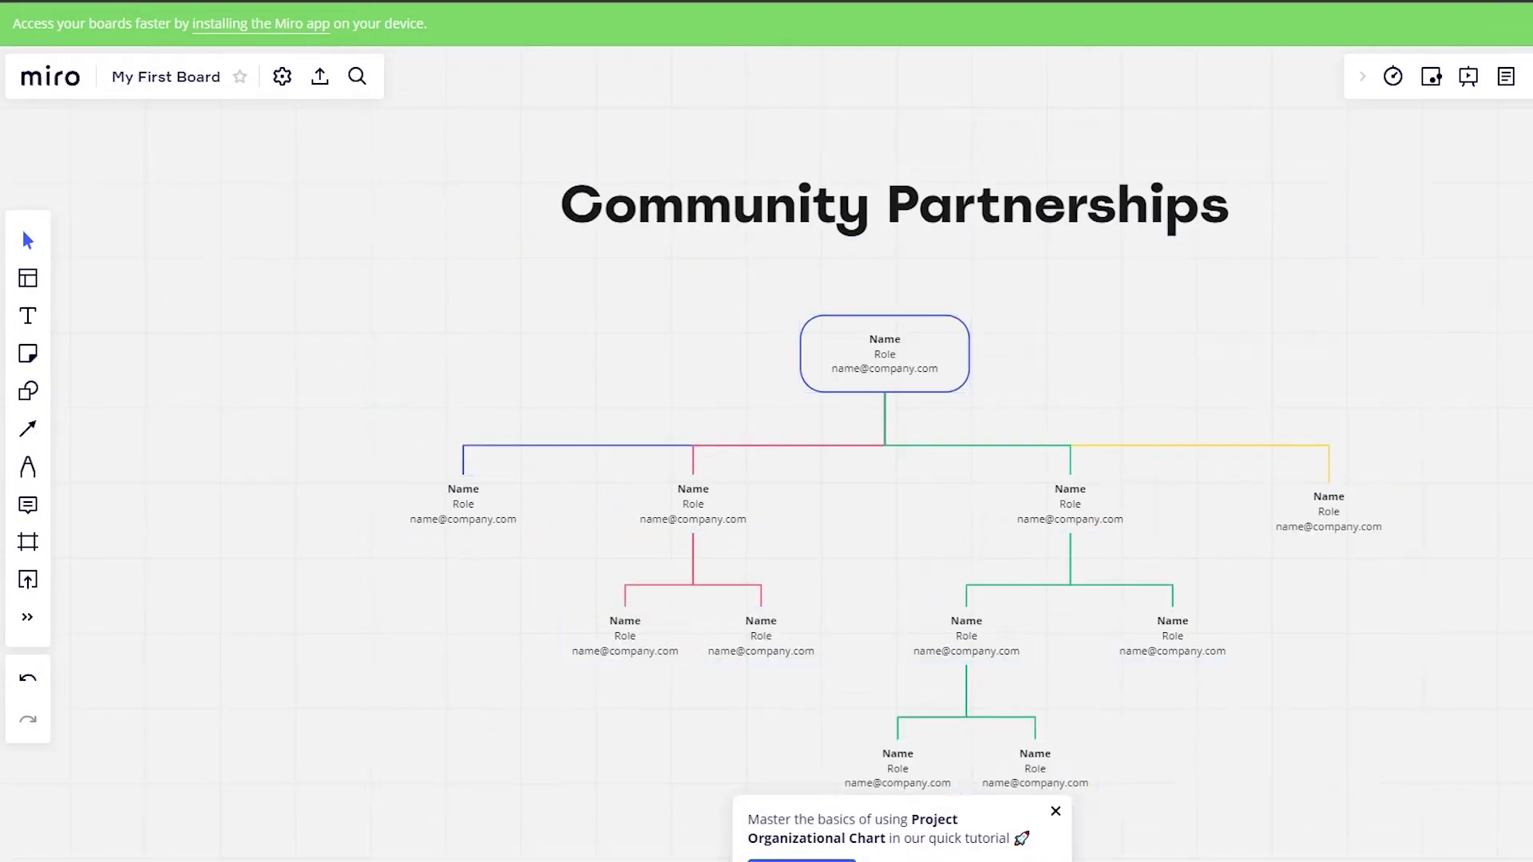
{"action": "scroll", "coordinate": [1427, 643], "scroll_direction": "down", "scroll_amount": 2}
{"action": "scroll", "coordinate": [1427, 642], "scroll_direction": "up", "scroll_amount": 2}
{"action": "scroll", "coordinate": [548, 490], "scroll_direction": "down", "scroll_amount": 3}
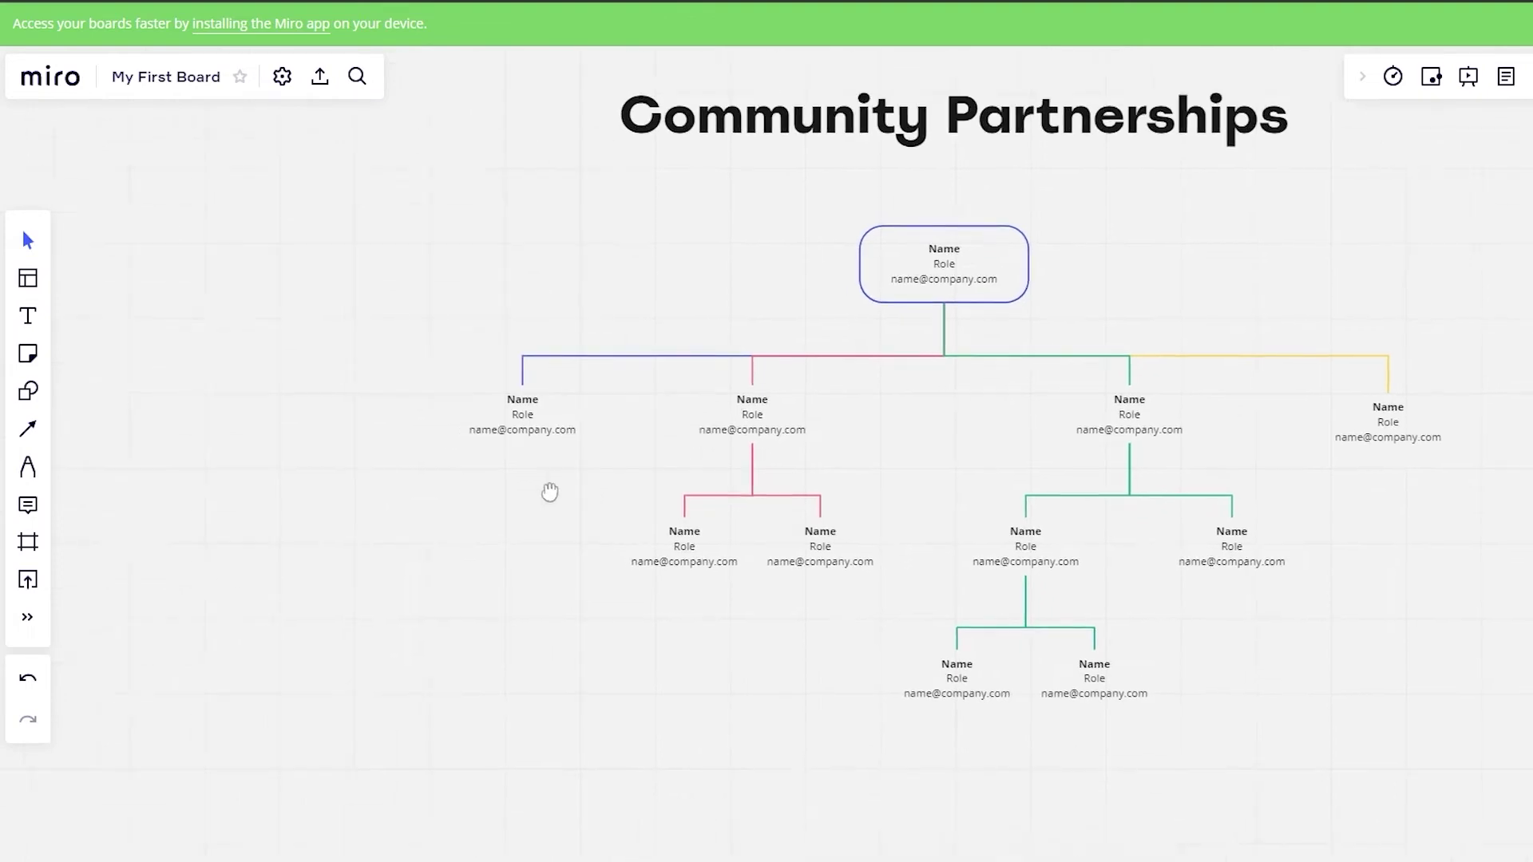
{"action": "left_click_drag", "start_coordinate": [676, 452], "coordinate": [448, 557]}
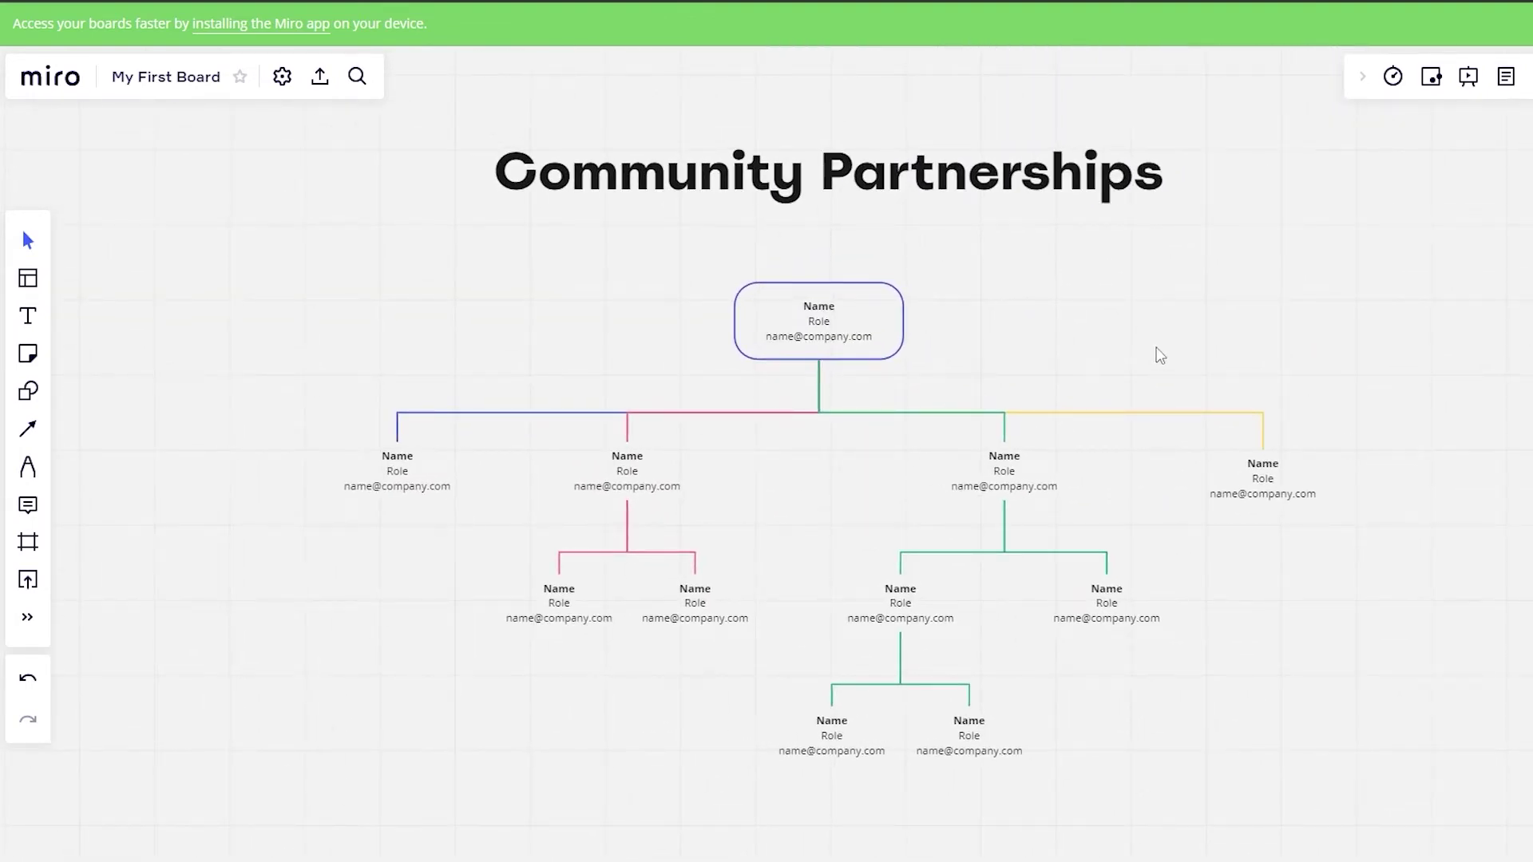
{"action": "left_click_drag", "start_coordinate": [1160, 355], "coordinate": [1247, 323]}
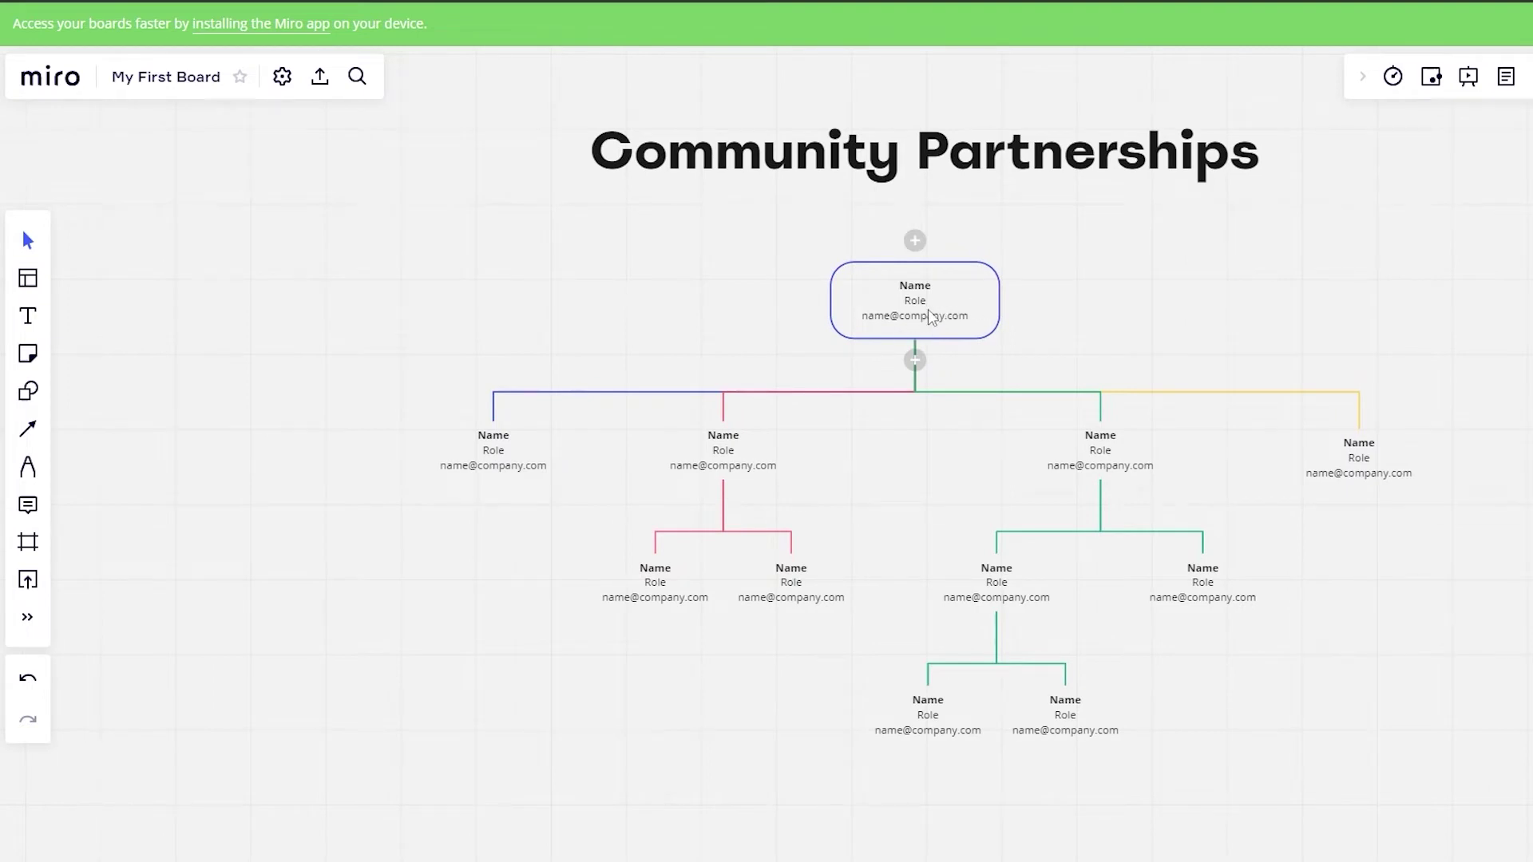
Replace the 'Name' placeholder in the top node with 'Project manager'.
{"action": "left_click", "coordinate": [932, 308]}
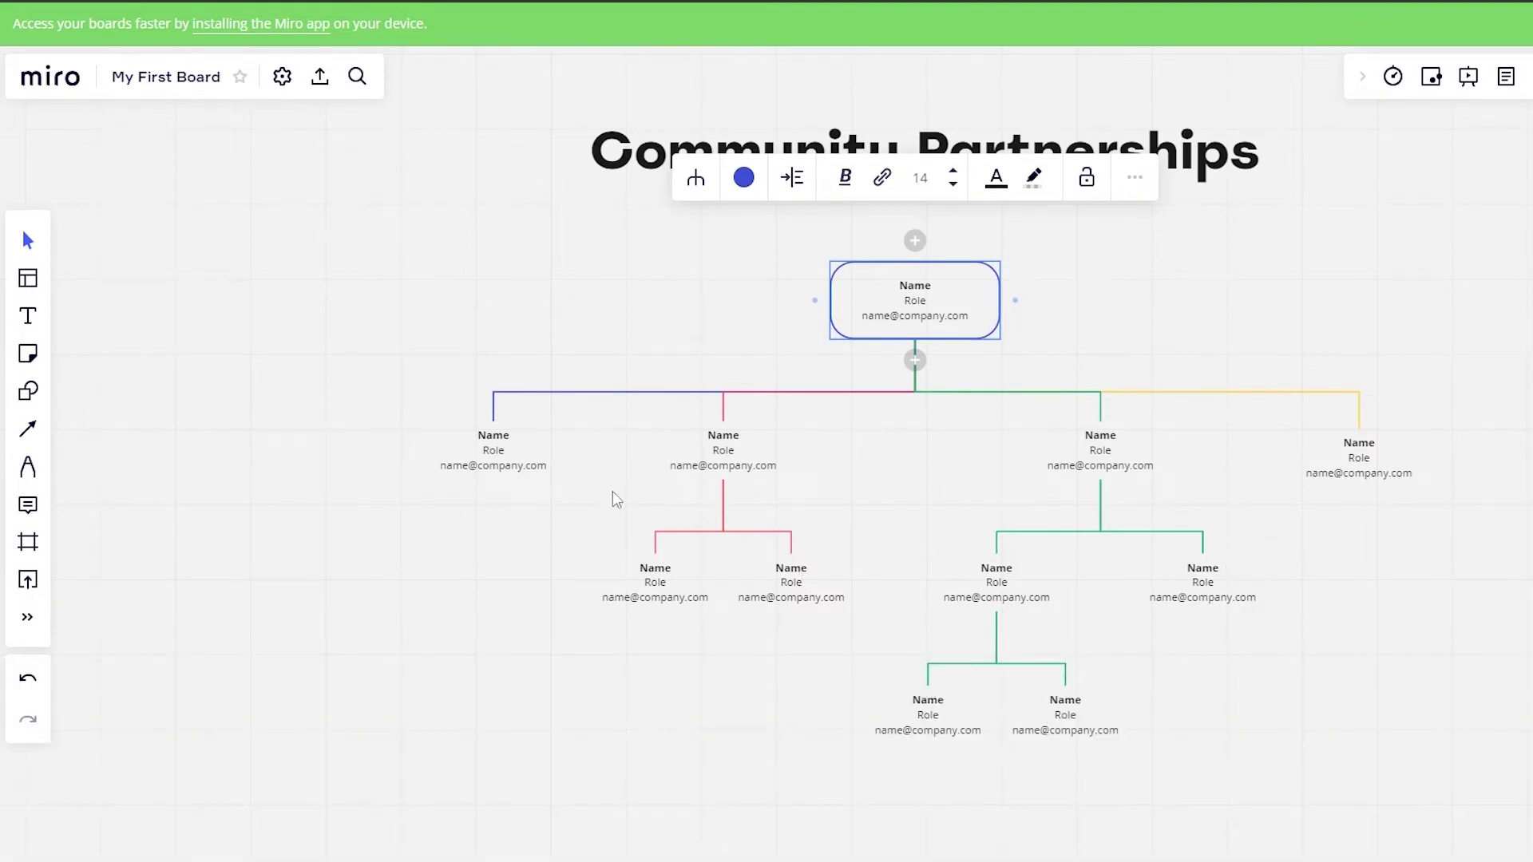
{"action": "left_click", "coordinate": [1107, 310]}
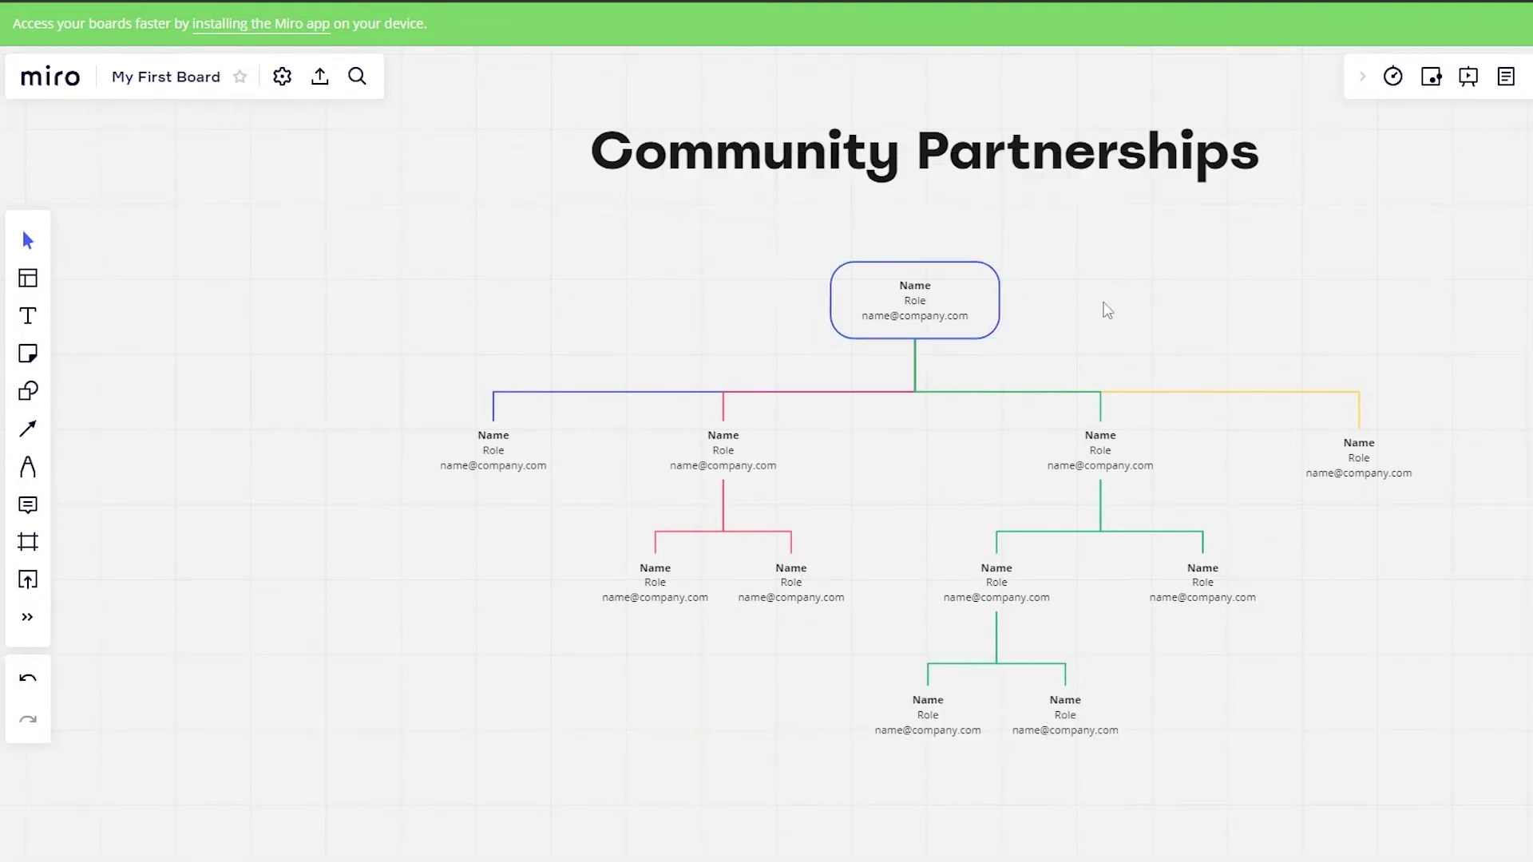
{"action": "left_click", "coordinate": [934, 295]}
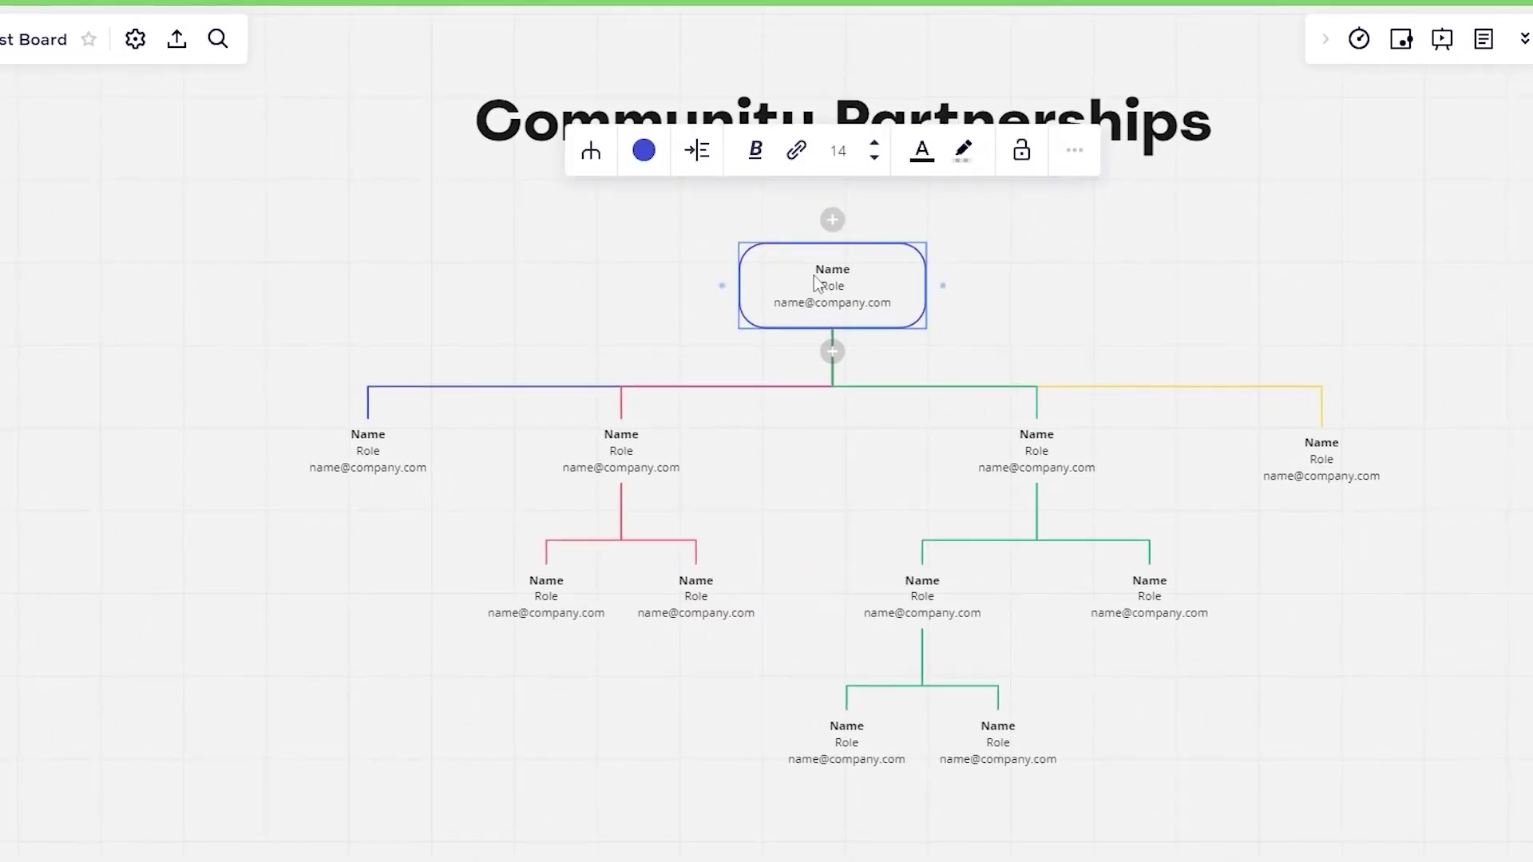
{"action": "left_click", "coordinate": [815, 277]}
{"action": "double_click", "coordinate": [843, 268]}
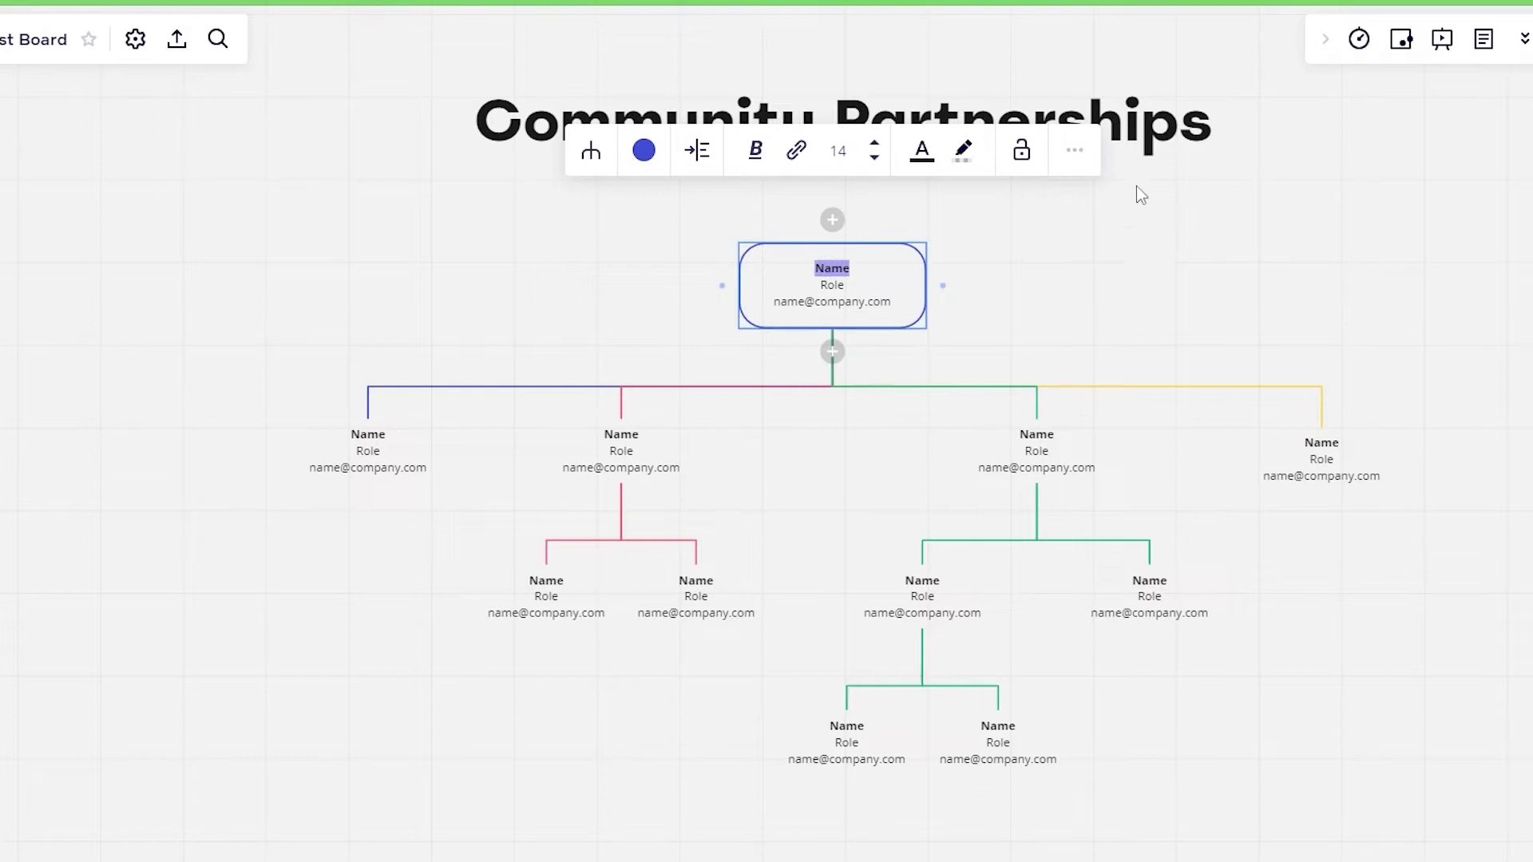
{"action": "type", "text": "Project manager"}
{"action": "left_click_drag", "start_coordinate": [797, 306], "coordinate": [872, 311]}
{"action": "left_click", "coordinate": [987, 323]}
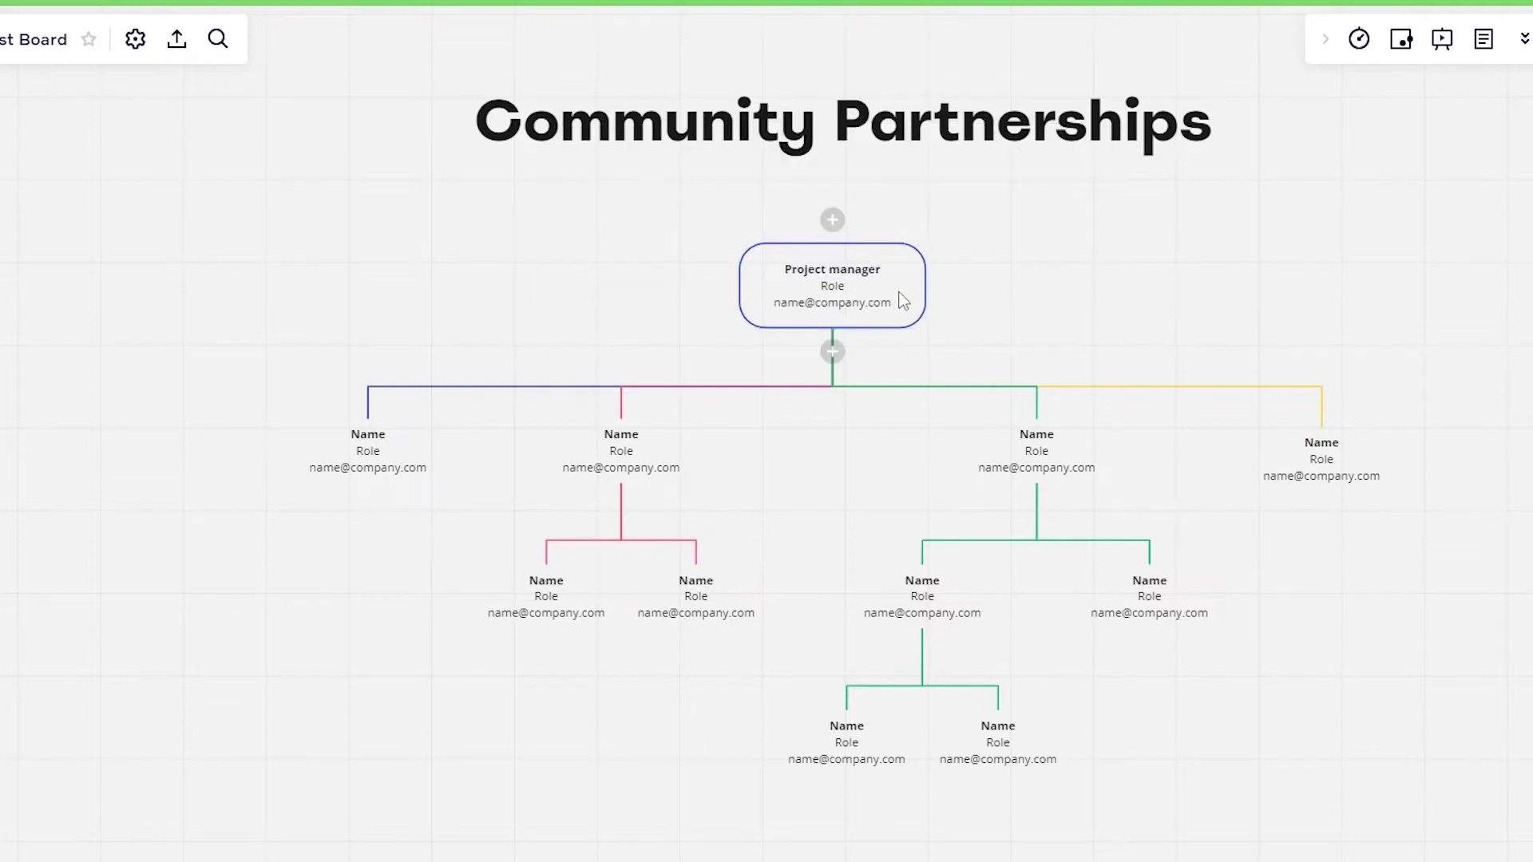
Move 'Project manager' onto the top node's Role line and enter the person's name as its first line.
{"action": "left_click", "coordinate": [848, 275]}
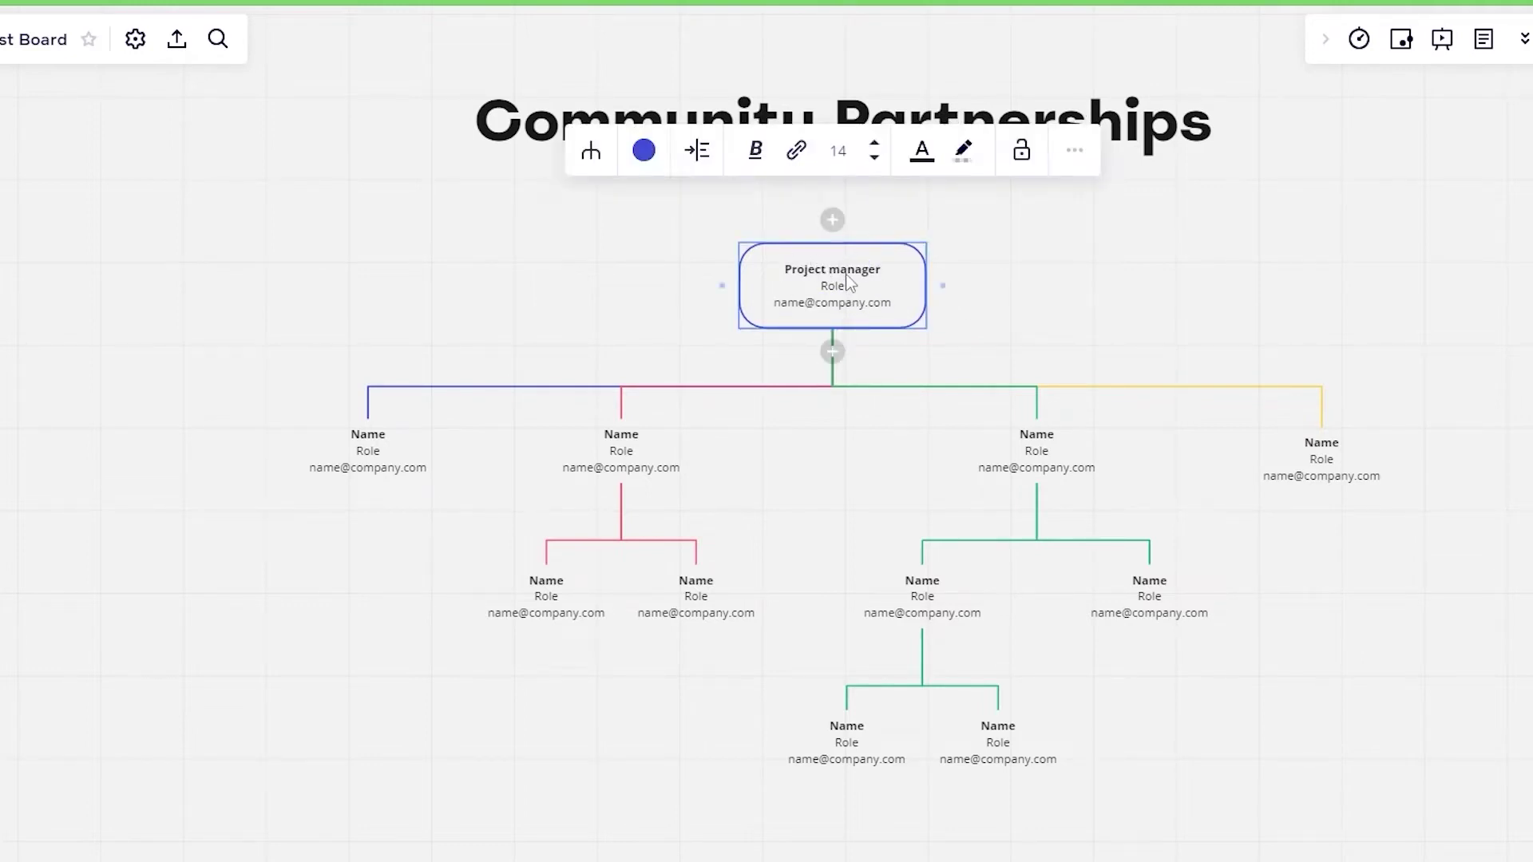
{"action": "triple_click", "coordinate": [848, 275]}
{"action": "key", "text": "ctrl+c"}
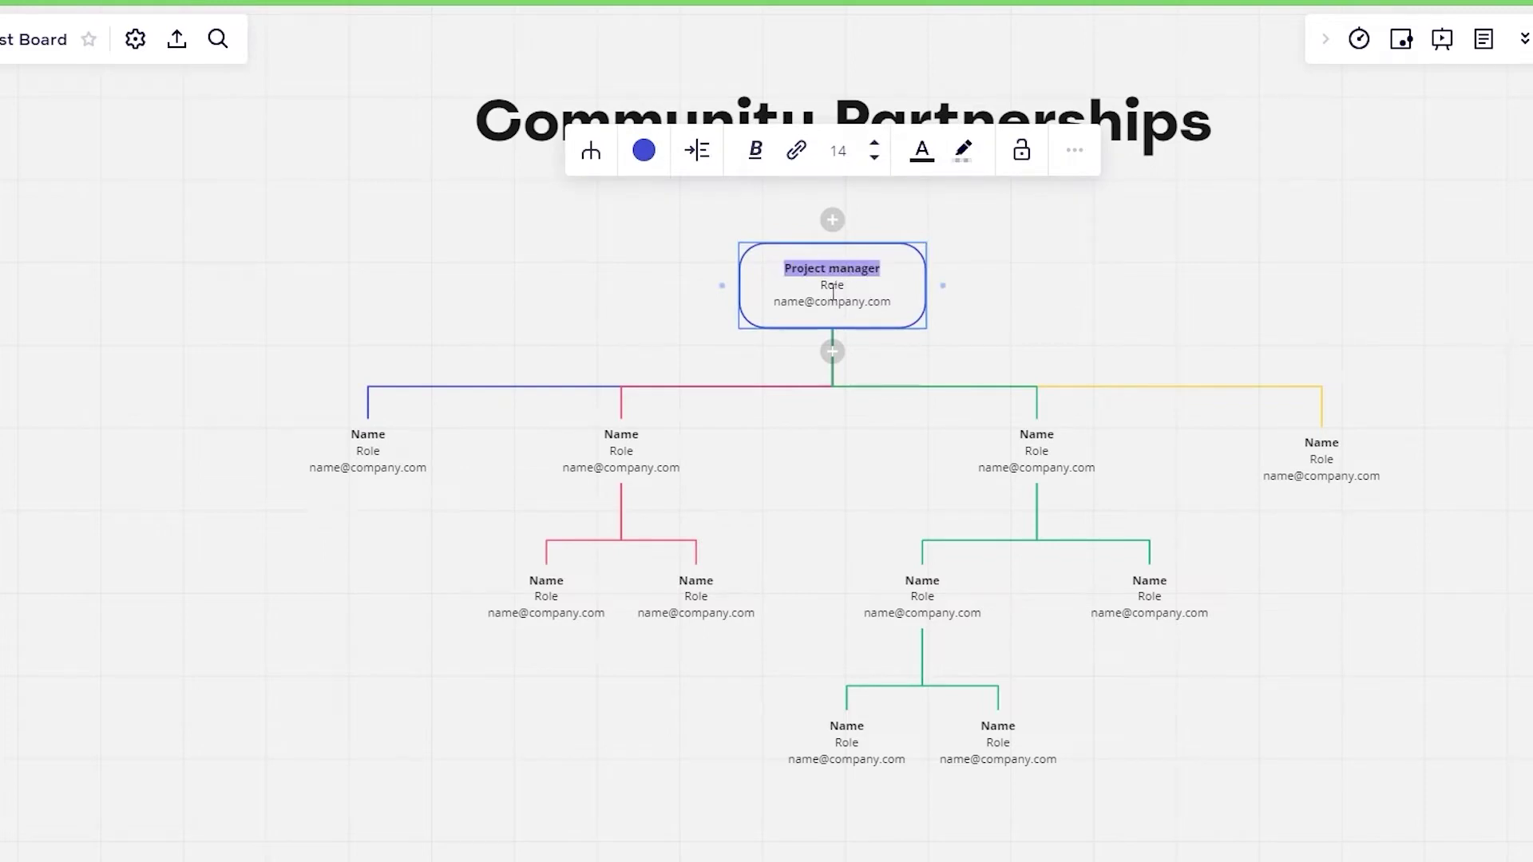
{"action": "double_click", "coordinate": [833, 285]}
{"action": "key", "text": "ctrl+v"}
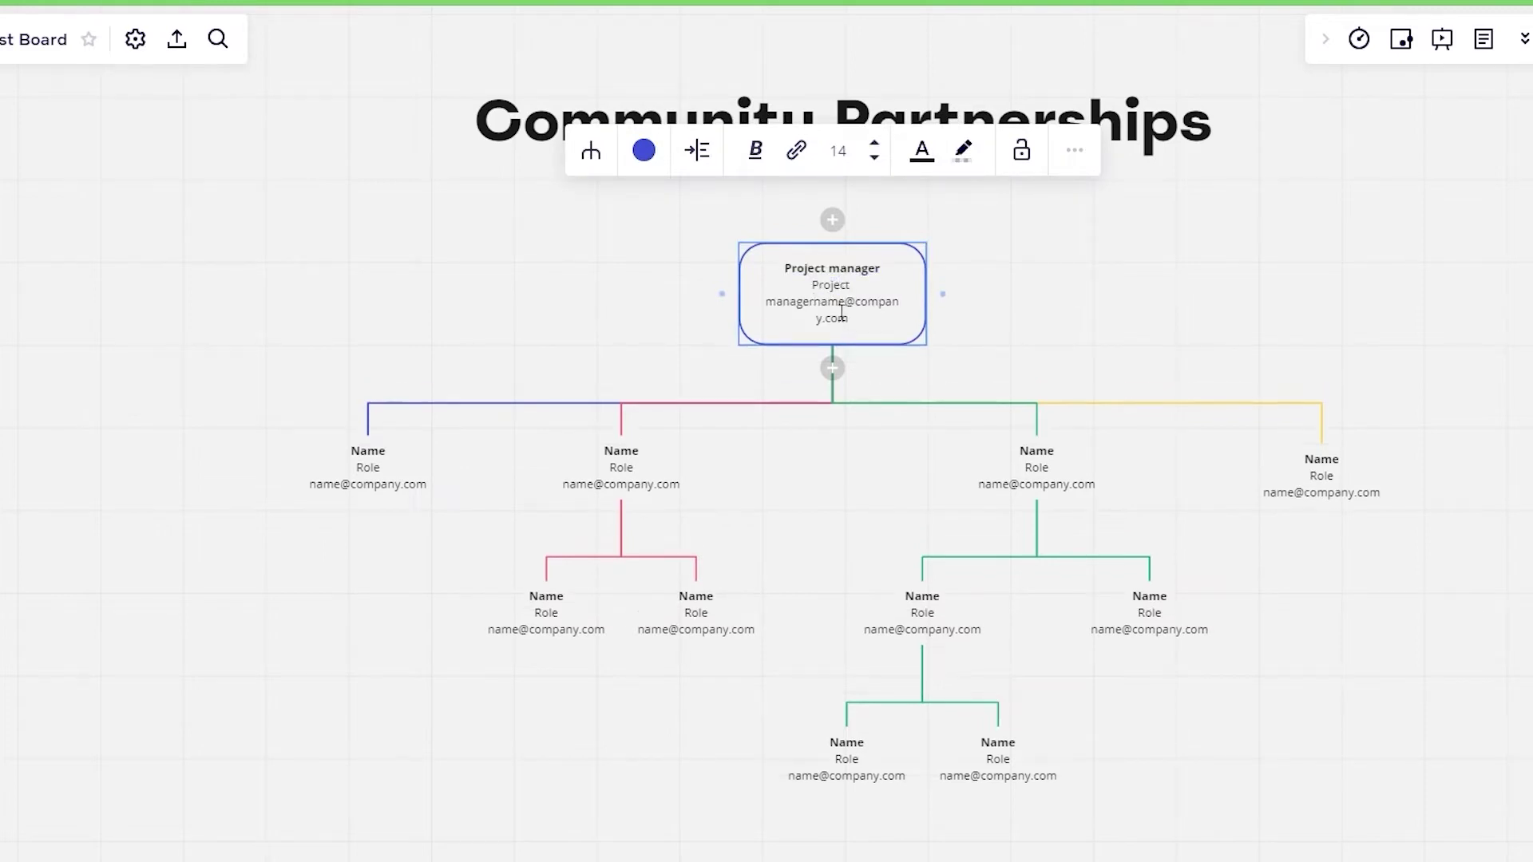
{"action": "key", "text": "Return"}
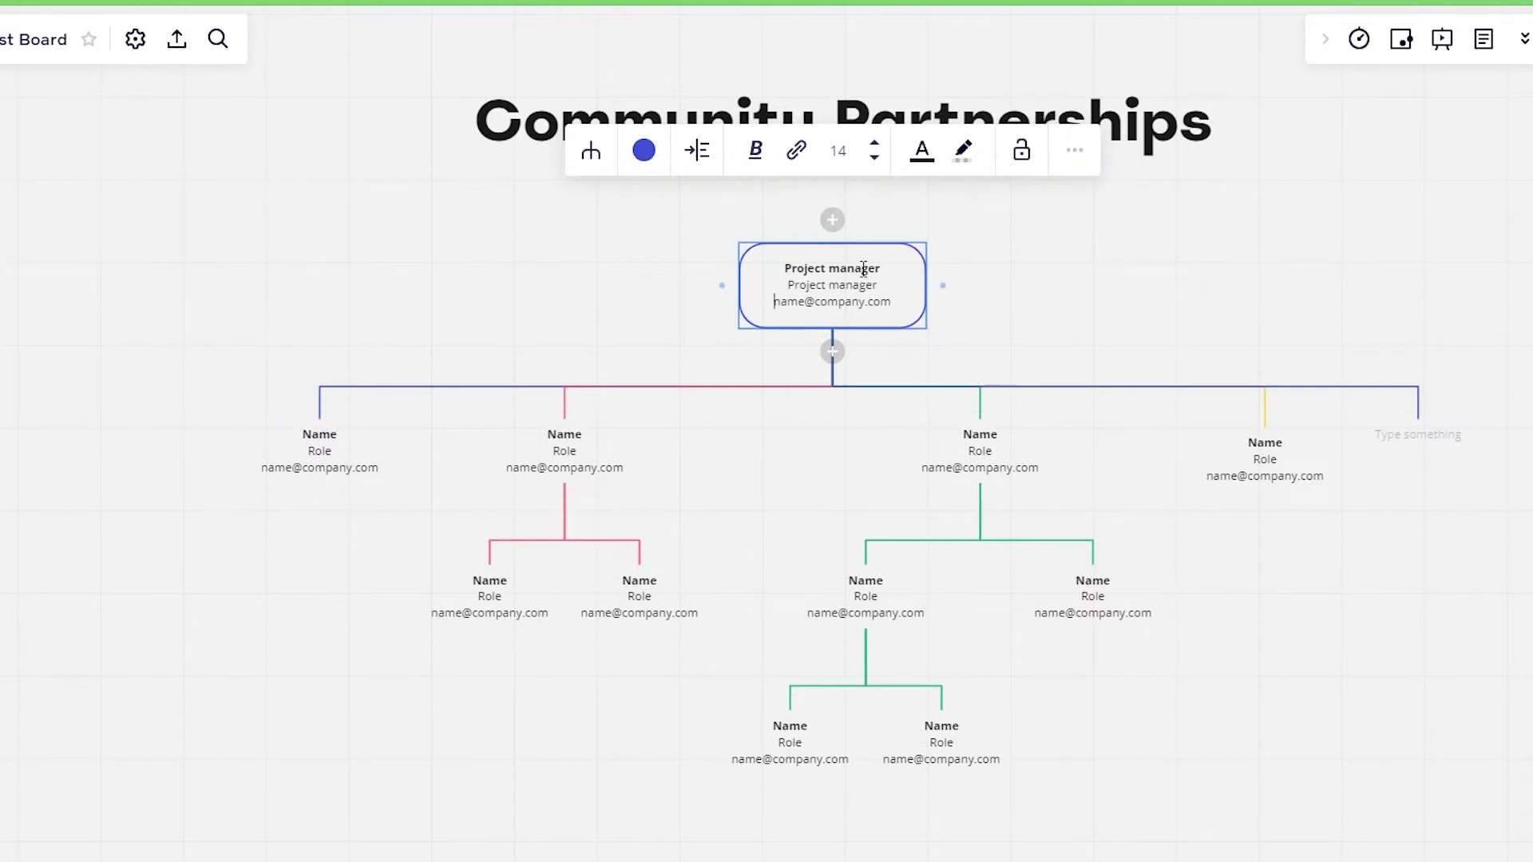
{"action": "triple_click", "coordinate": [863, 268]}
{"action": "type", "text": "Jhone"}
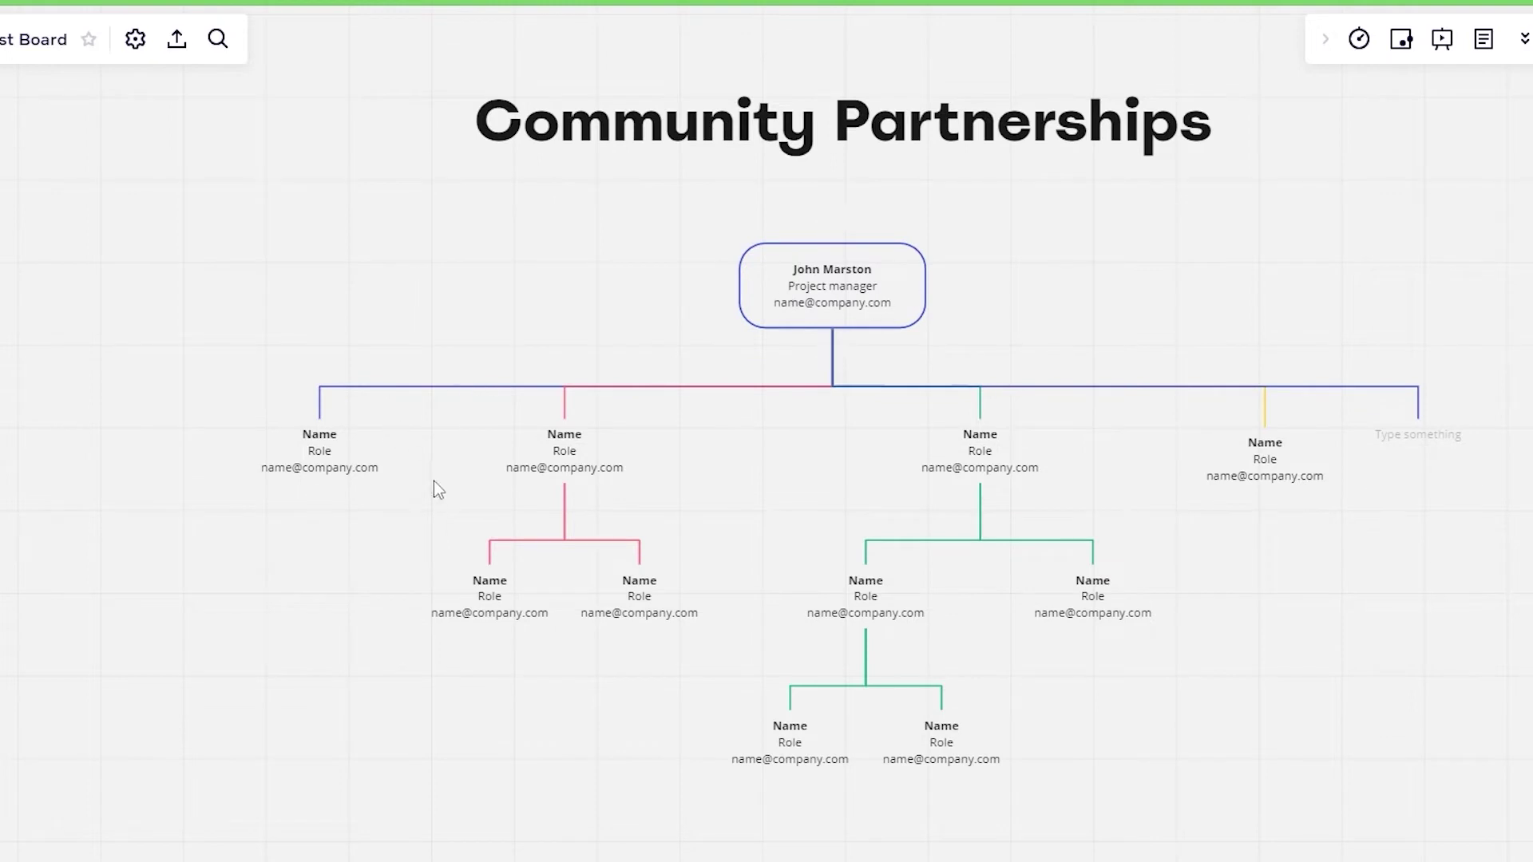
Move the third first-level node lower on the board.
{"action": "scroll", "coordinate": [442, 454], "scroll_direction": "down", "scroll_amount": 2}
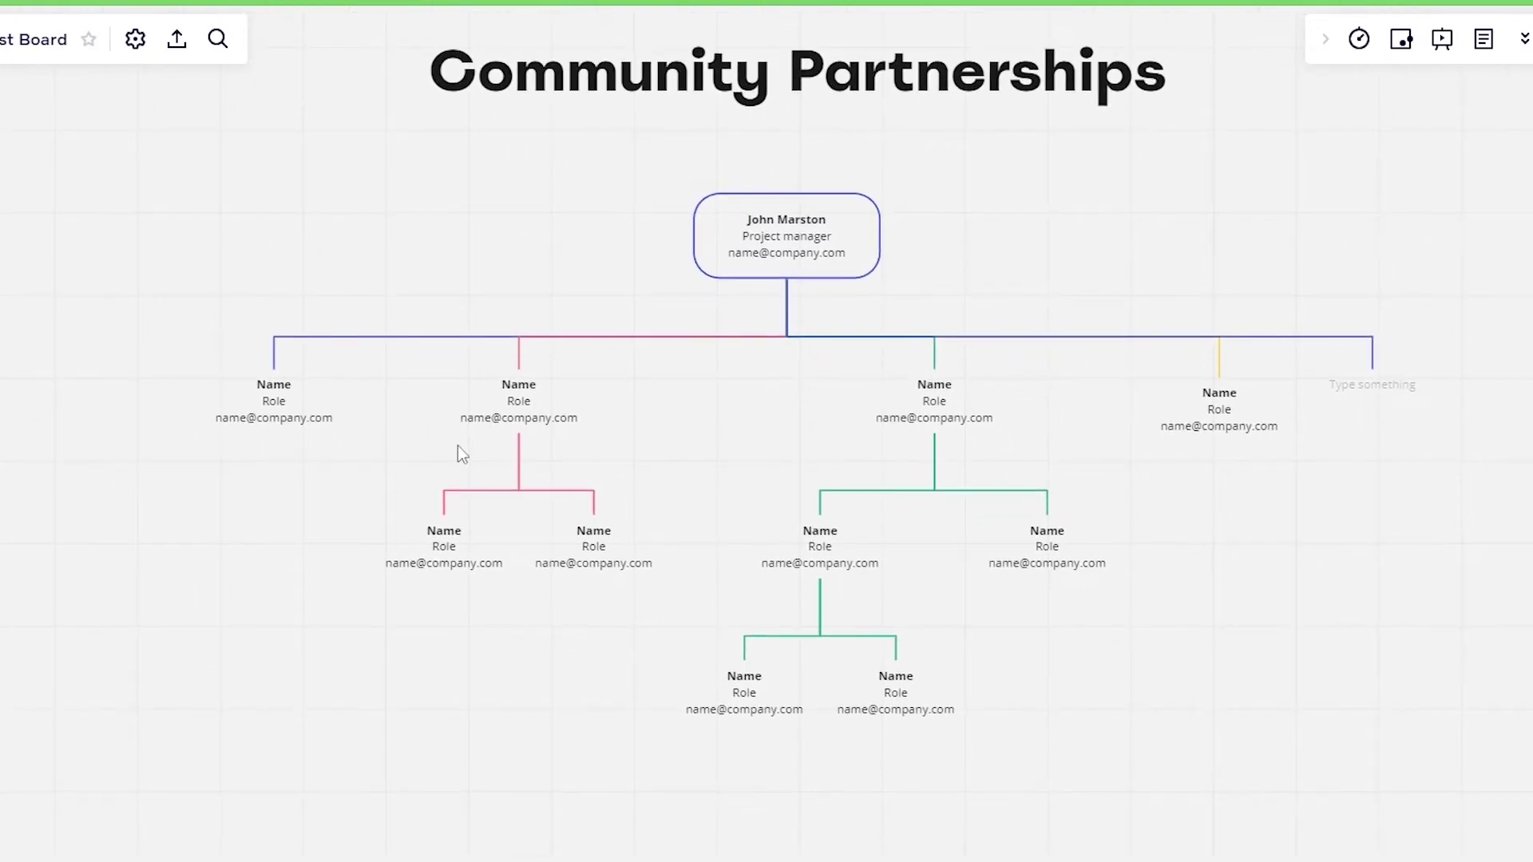
{"action": "scroll", "coordinate": [414, 329], "scroll_direction": "down", "scroll_amount": 2}
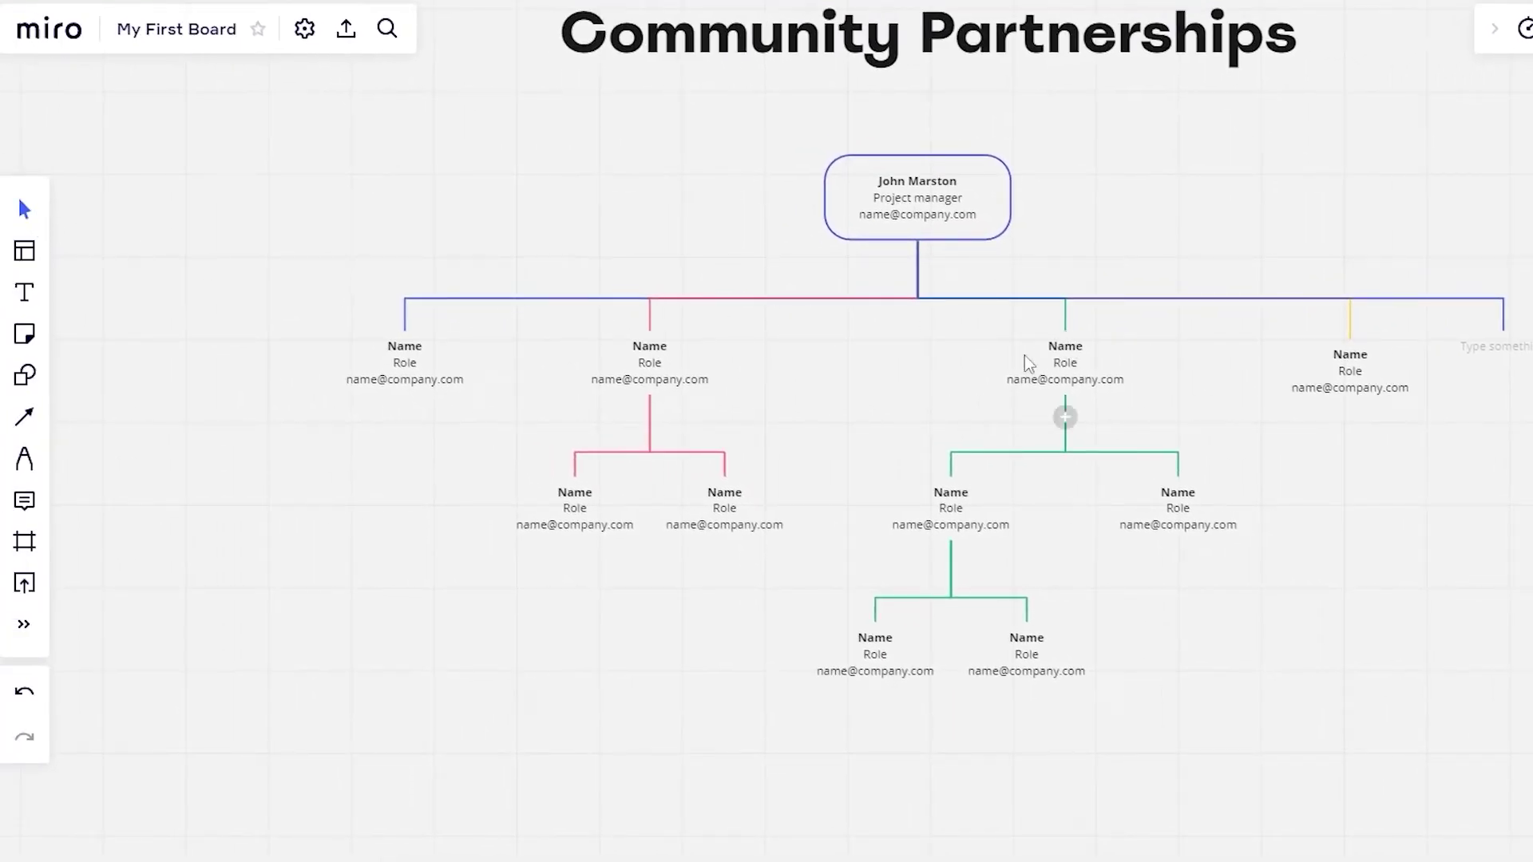
{"action": "left_click_drag", "start_coordinate": [1027, 363], "coordinate": [1080, 447]}
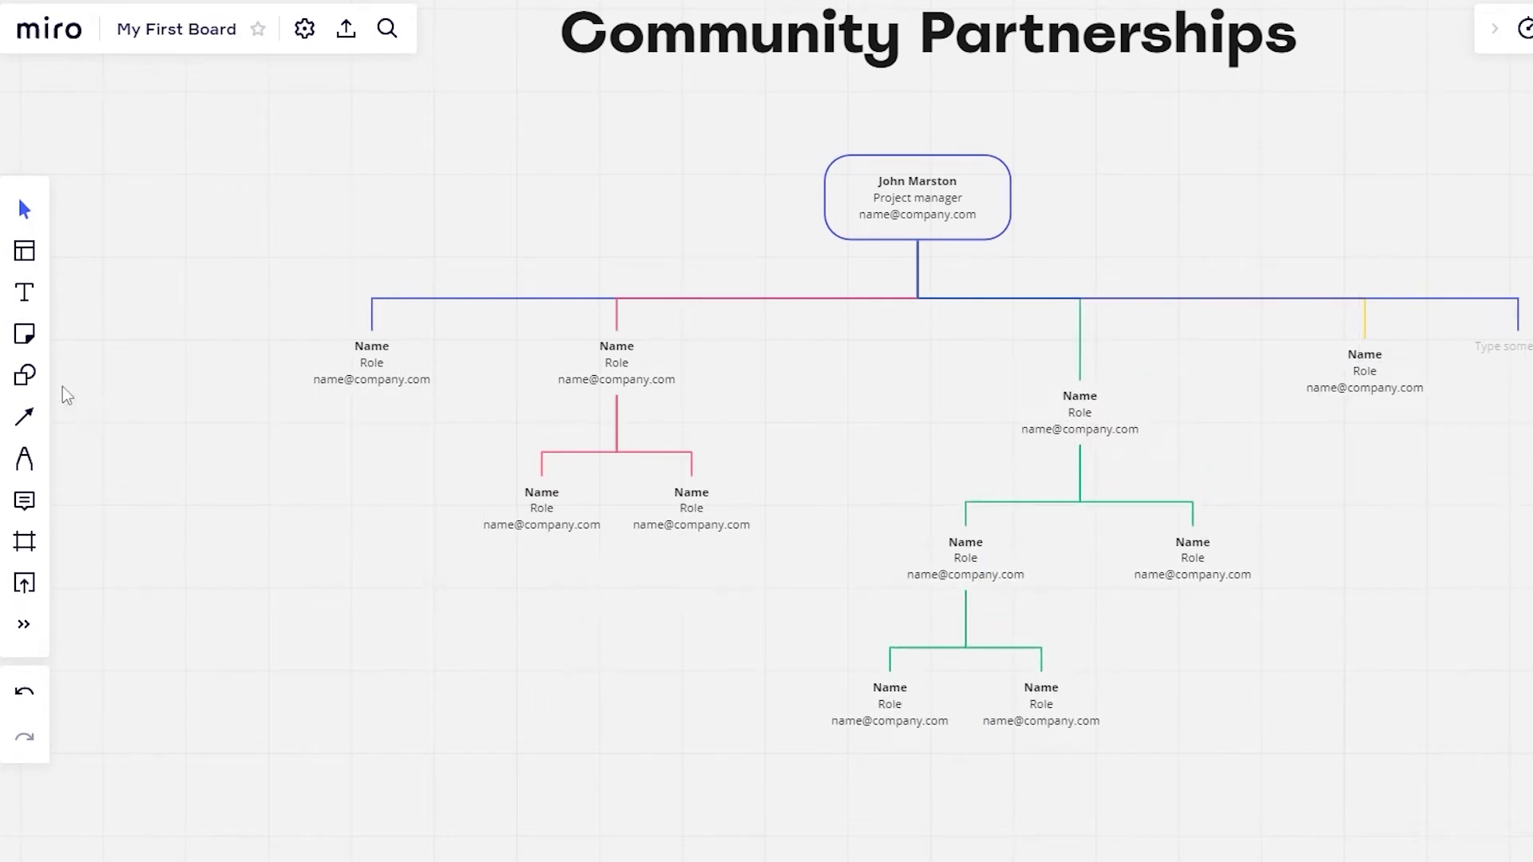
Draw a straight connector line down from the leftmost first-level node into empty space.
{"action": "left_click", "coordinate": [23, 425]}
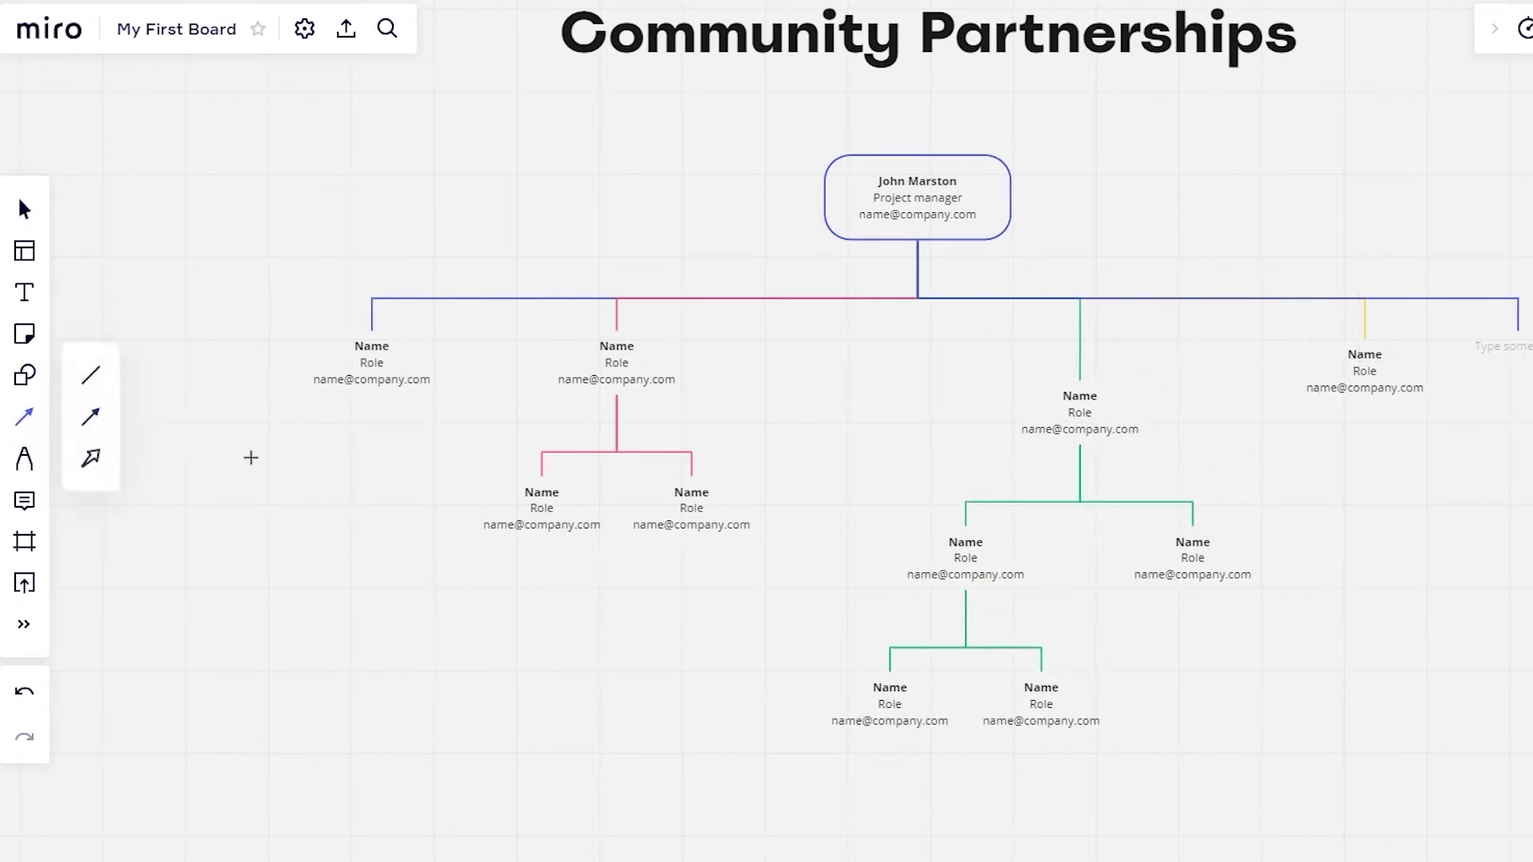
{"action": "left_click", "coordinate": [102, 382]}
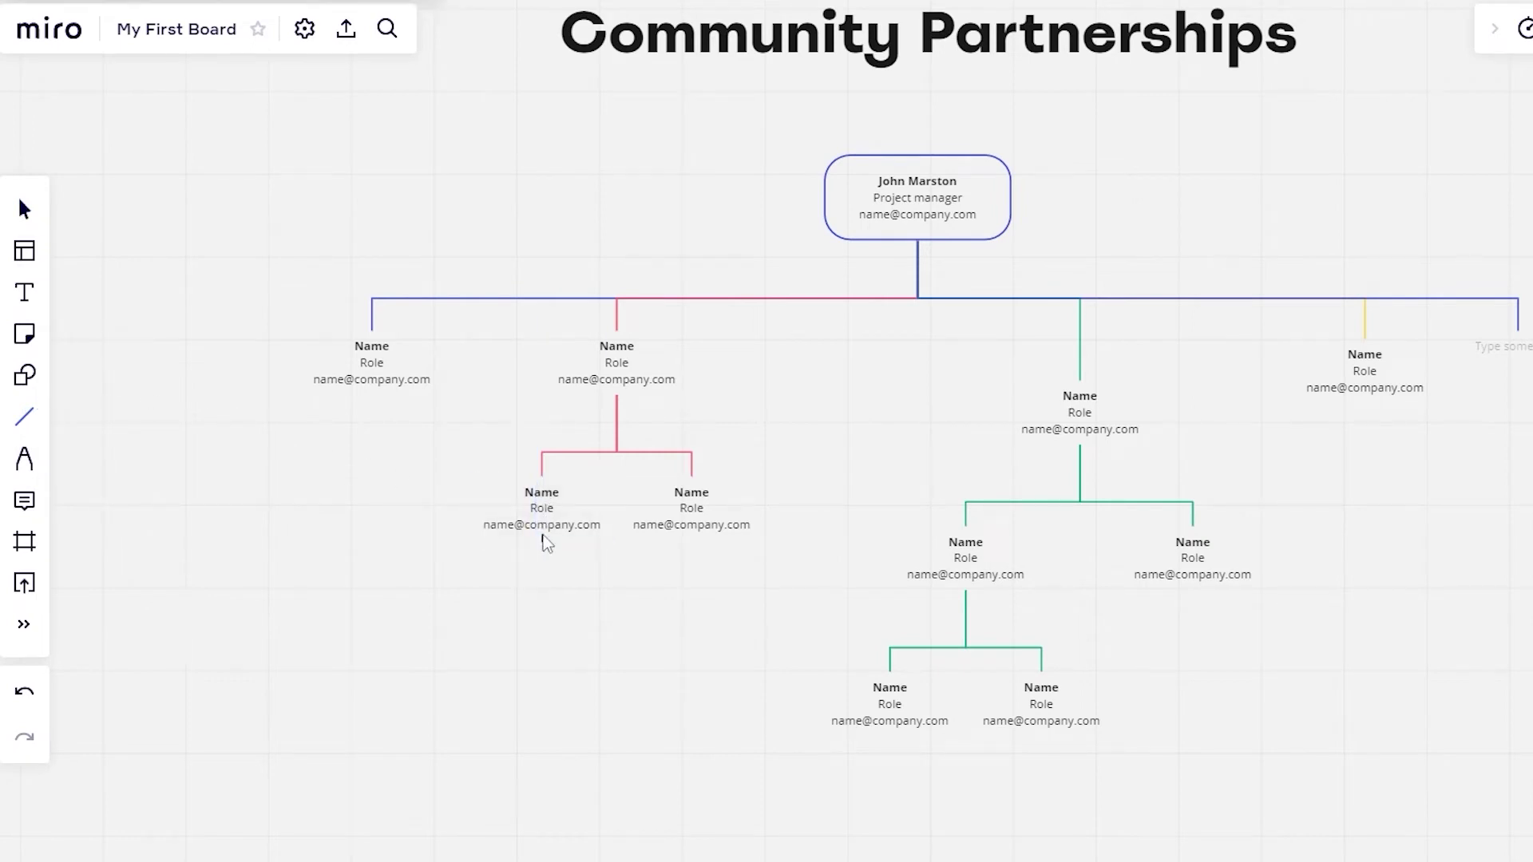
{"action": "mouse_move", "coordinate": [541, 539]}
{"action": "left_mouse_down"}
{"action": "mouse_move", "coordinate": [523, 616]}
{"action": "mouse_move", "coordinate": [550, 655]}
{"action": "mouse_move", "coordinate": [537, 667]}
{"action": "mouse_move", "coordinate": [465, 636]}
{"action": "mouse_move", "coordinate": [356, 476]}
{"action": "mouse_move", "coordinate": [361, 401]}
{"action": "mouse_move", "coordinate": [822, 195]}
{"action": "mouse_move", "coordinate": [759, 674]}
{"action": "mouse_move", "coordinate": [866, 685]}
{"action": "mouse_move", "coordinate": [521, 668]}
{"action": "mouse_move", "coordinate": [528, 682]}
{"action": "mouse_move", "coordinate": [555, 672]}
{"action": "mouse_move", "coordinate": [537, 676]}
{"action": "mouse_move", "coordinate": [515, 621]}
{"action": "mouse_move", "coordinate": [551, 630]}
{"action": "left_mouse_up"}
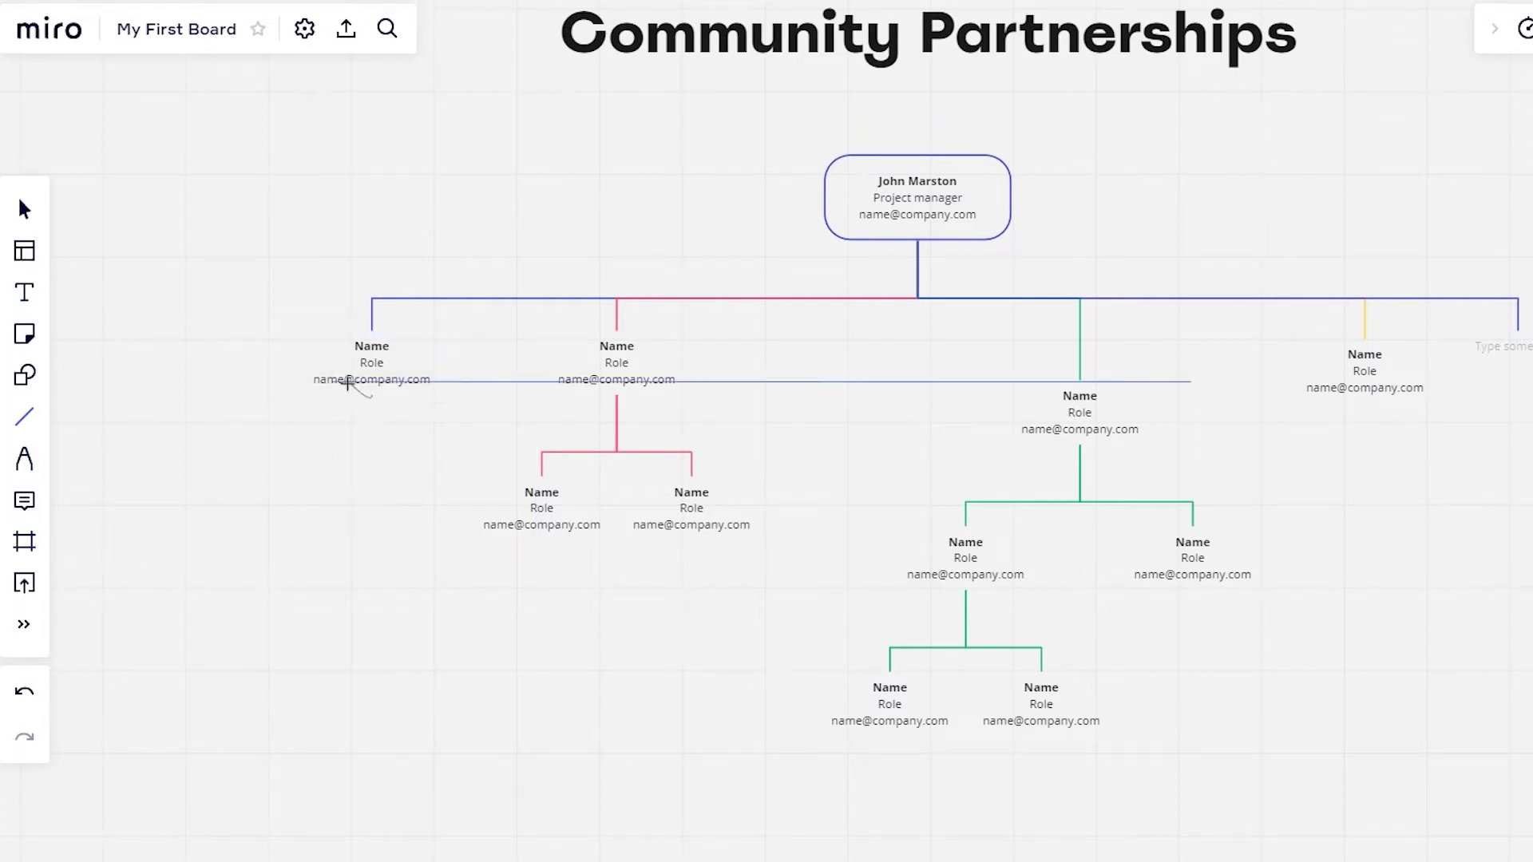
{"action": "left_click_drag", "start_coordinate": [342, 383], "coordinate": [355, 633]}
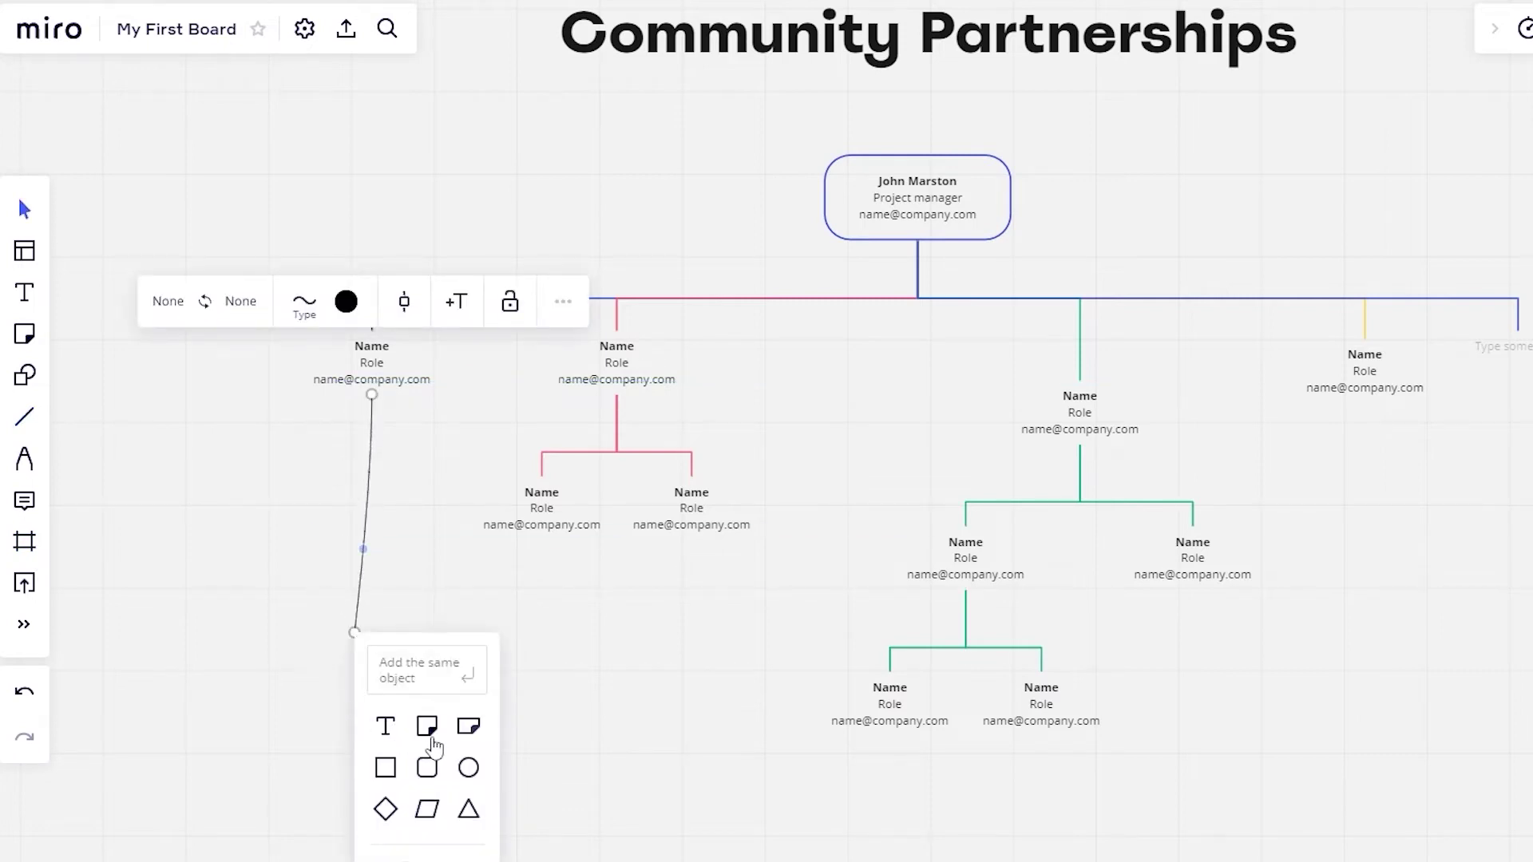
Add a square reading 'back up team' and 'emails' at the connector's end, aligned under the node.
{"action": "left_click", "coordinate": [386, 770]}
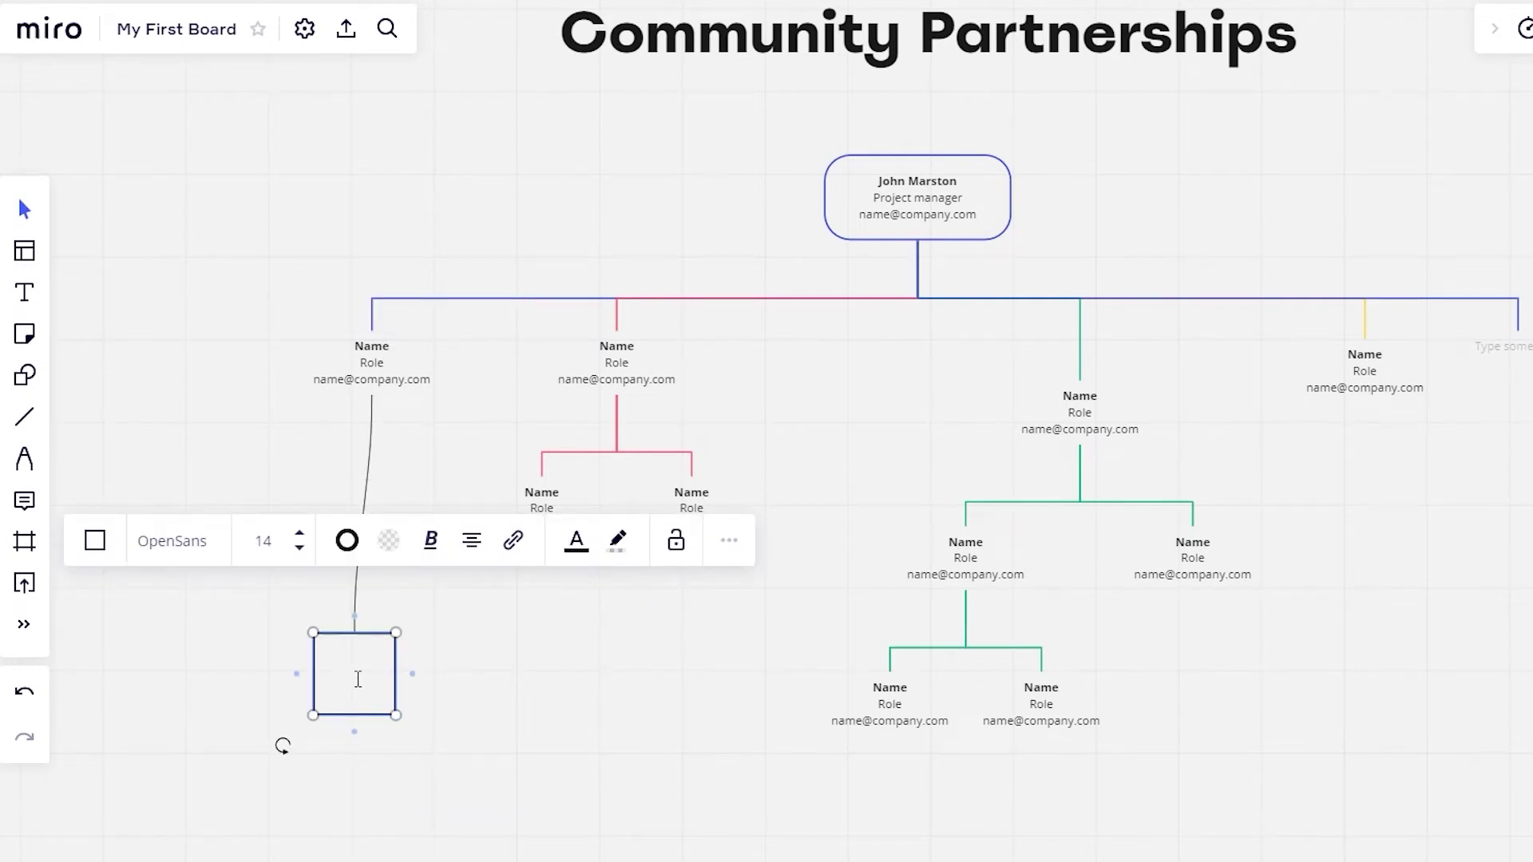
{"action": "type", "text": "back up team"}
{"action": "key", "text": "Return"}
{"action": "key", "text": "Return"}
{"action": "type", "text": "emails"}
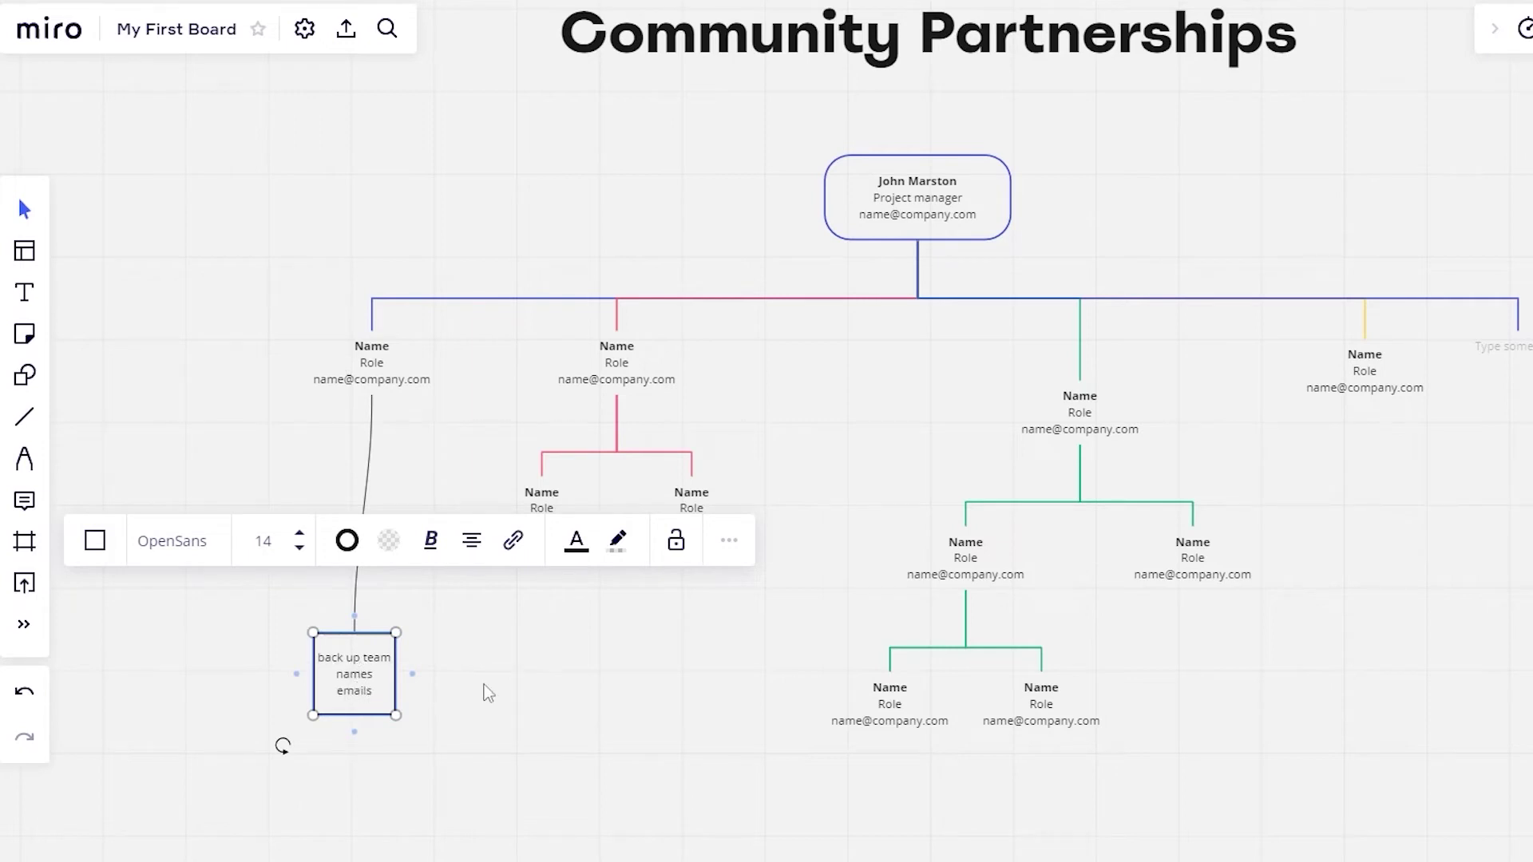
{"action": "left_click", "coordinate": [489, 692]}
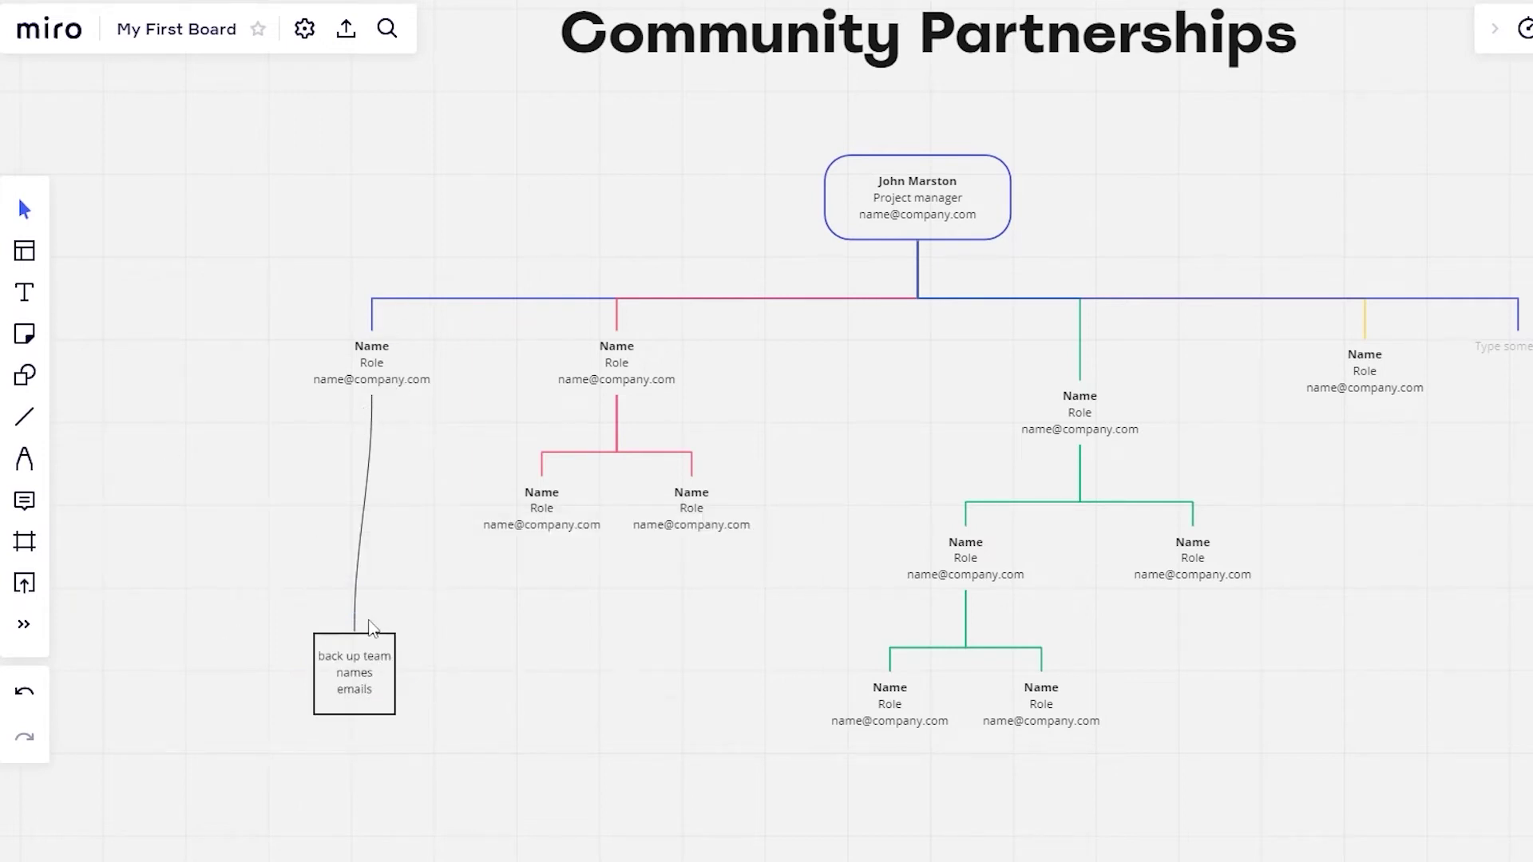
{"action": "left_click_drag", "start_coordinate": [359, 656], "coordinate": [377, 669]}
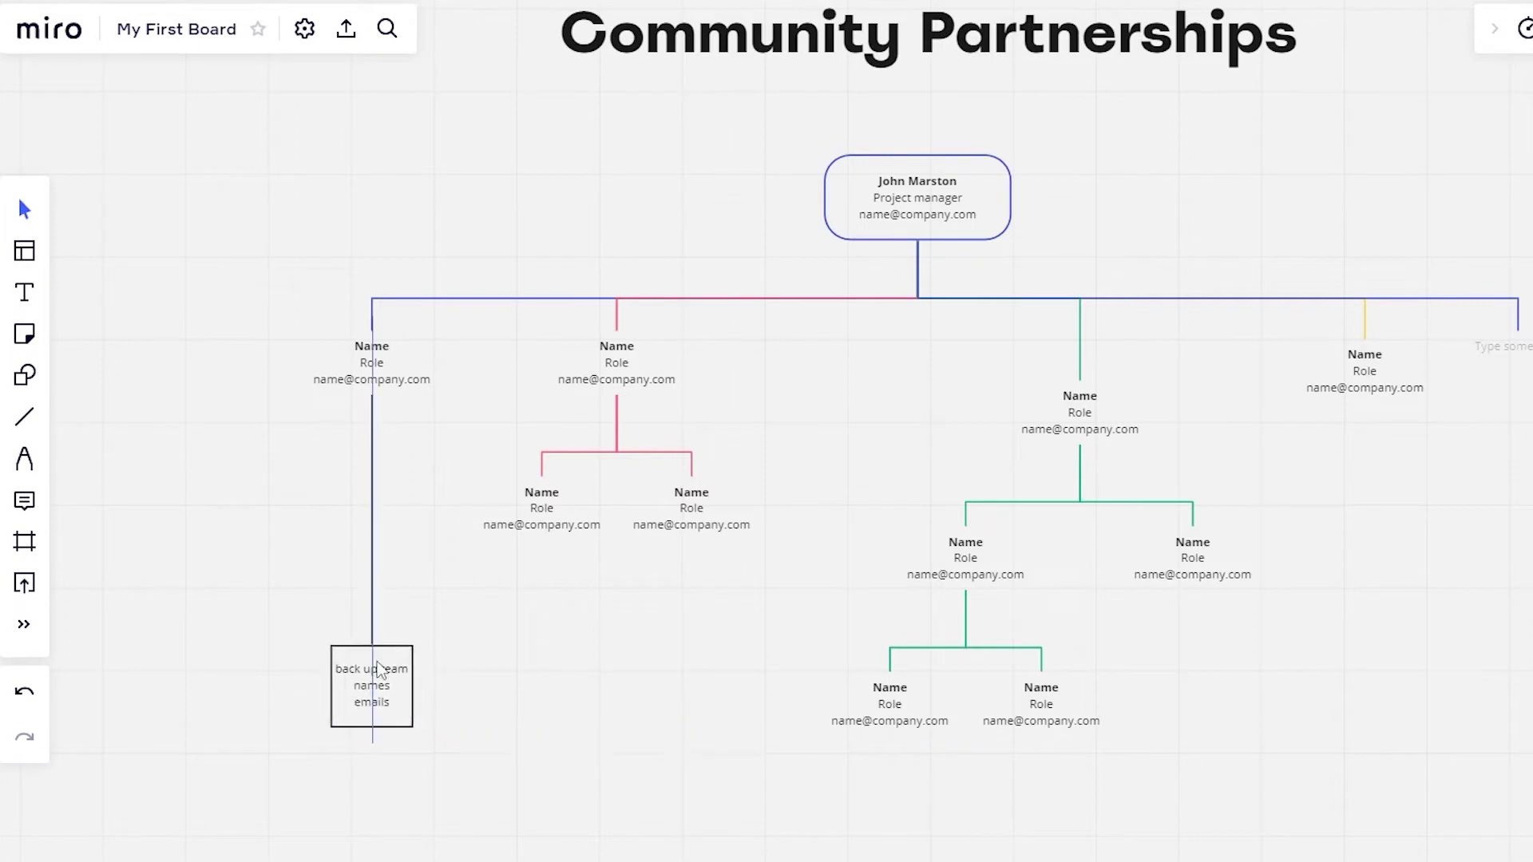